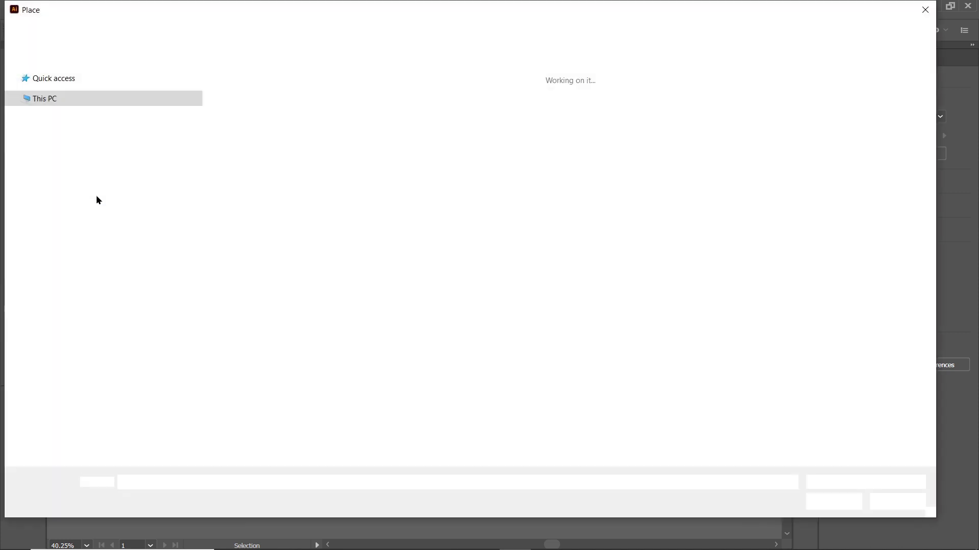
Step: Place bitmap.png over the whole artboard at about 1920 × 1080 px and set its opacity to 30%
double_click(749, 110)
drag(67, 105, 804, 529)
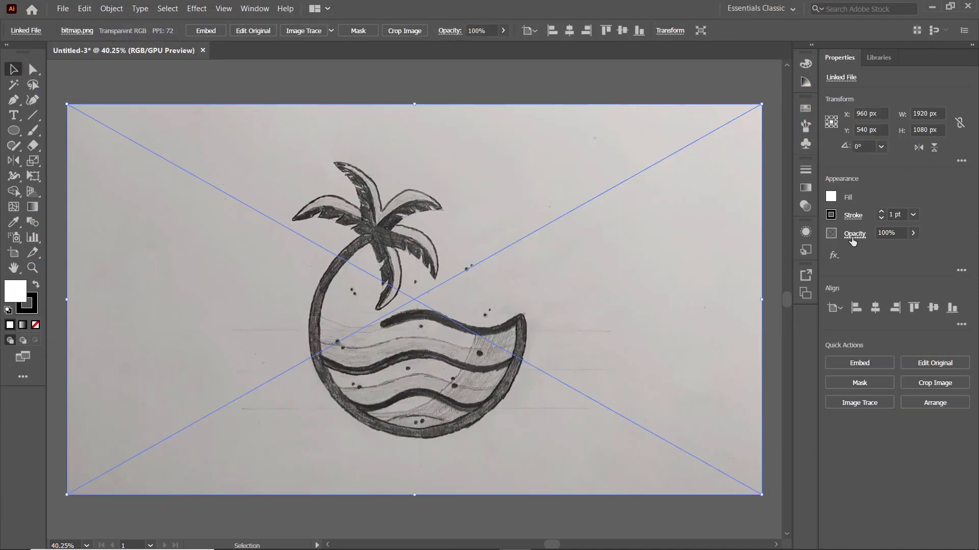
click(899, 233)
text(30)
key(Return)
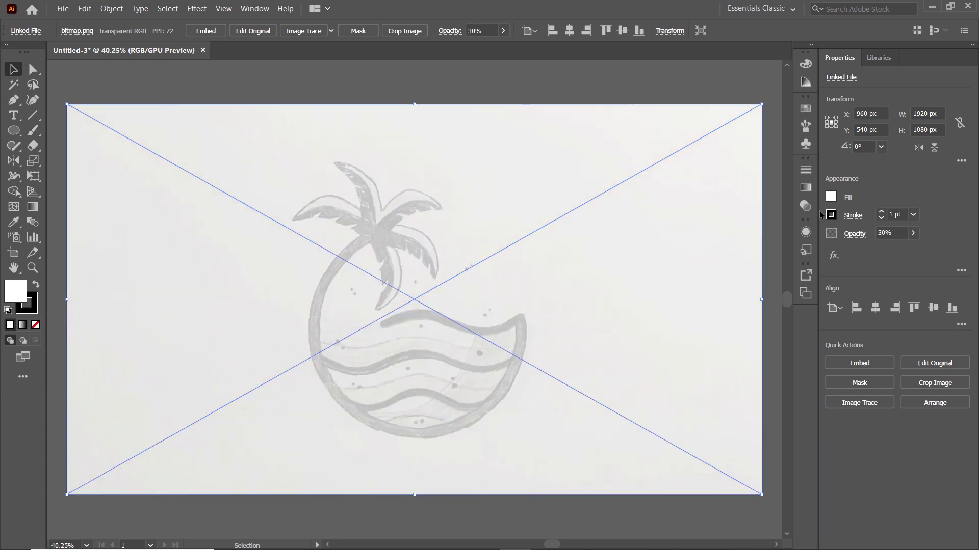
Step: Show the Layers panel and dock it below the Properties panel
click(253, 9)
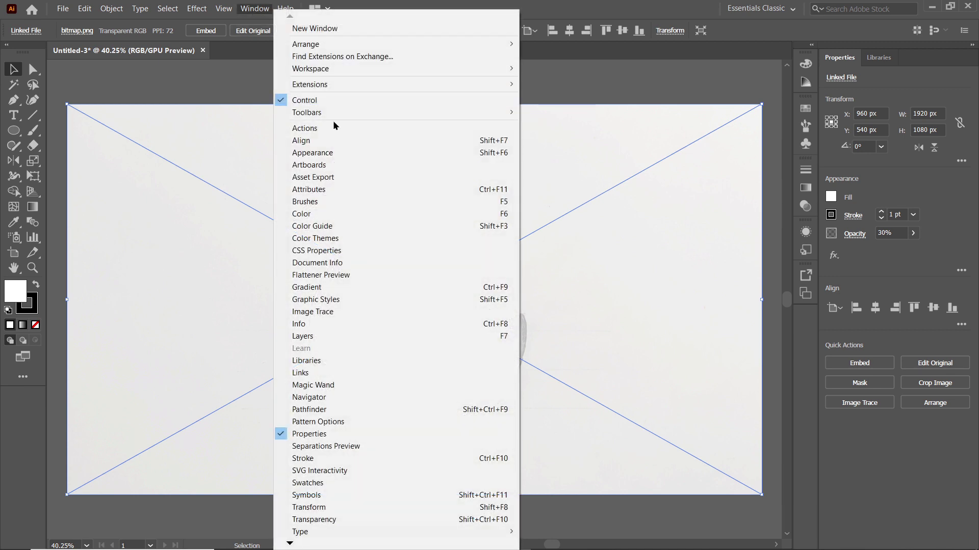
click(320, 336)
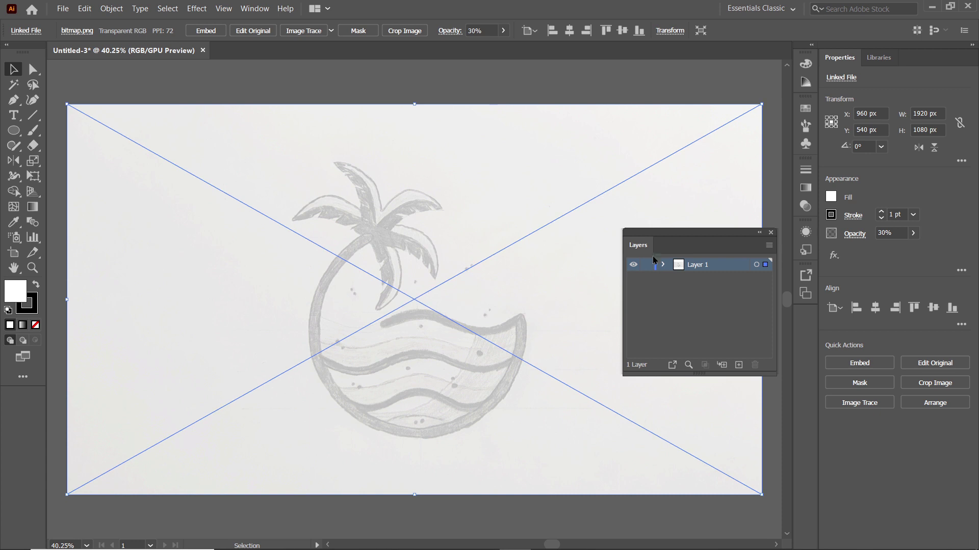
drag(644, 250, 856, 548)
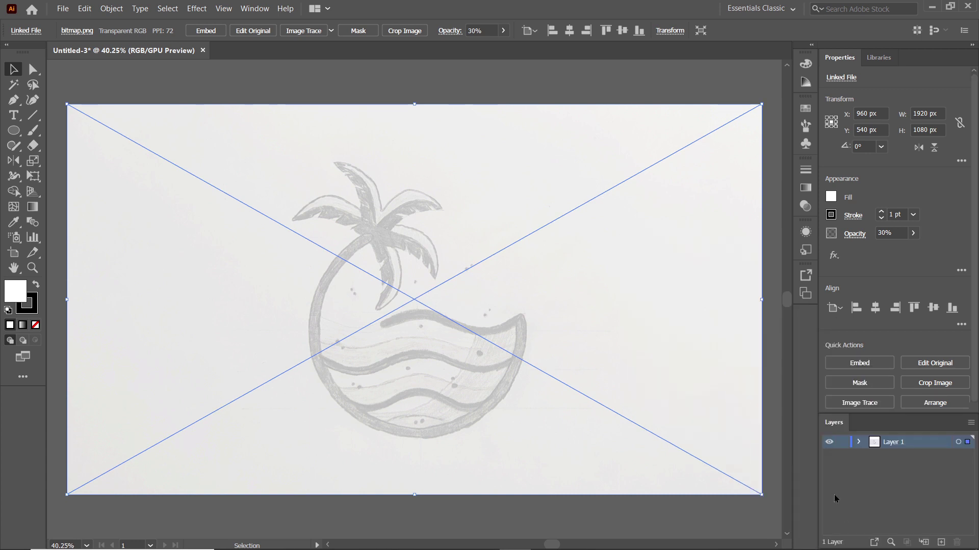
Step: Rename the layer holding the placed image as Sketch, deselect the image and lock the layer
double_click(893, 442)
text(Sketch)
key(Return)
key(ctrl+shift+a)
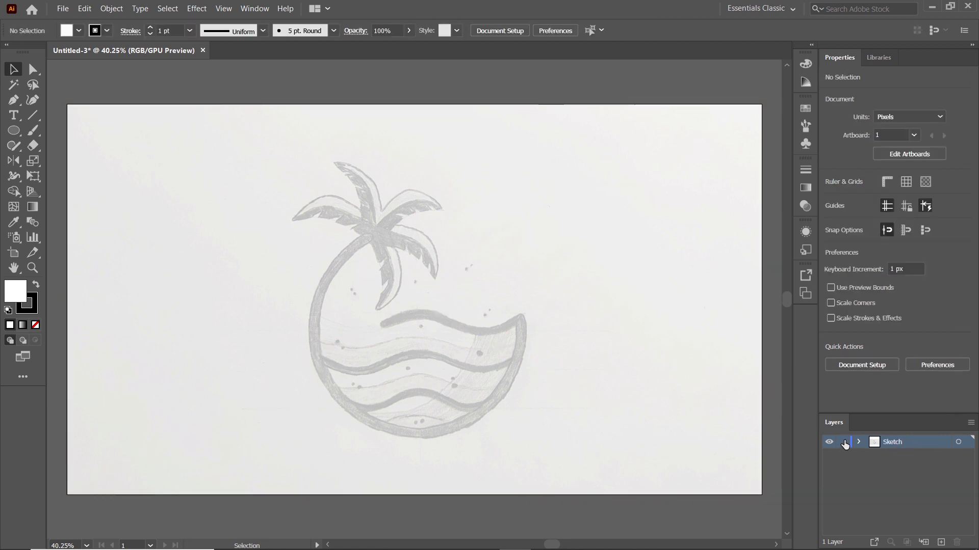
click(843, 443)
Step: Add a new layer above the Sketch layer and name it Design
click(940, 543)
double_click(898, 441)
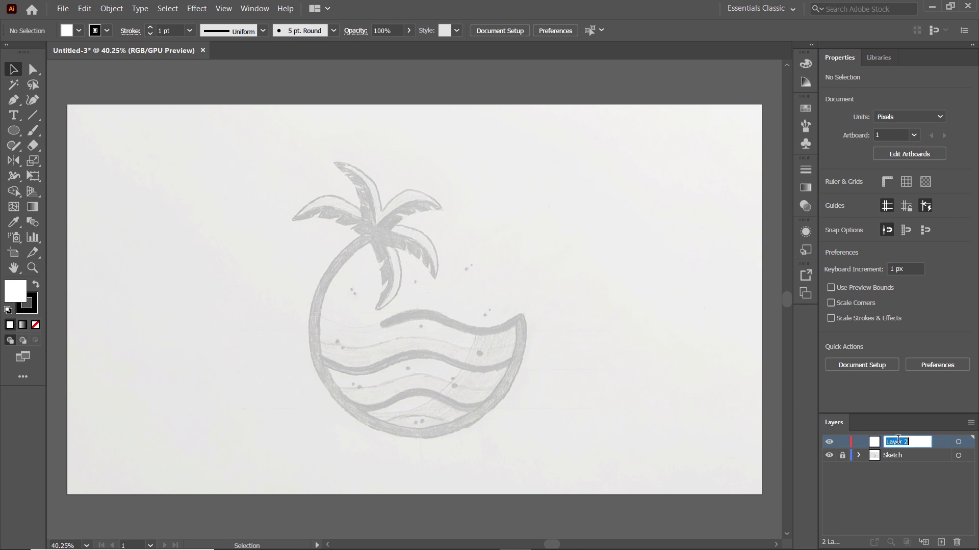
text(Design)
key(Return)
Step: Draw a circle about 486 px in diameter over the sketch's round outline and remove its fill
drag(14, 130, 49, 161)
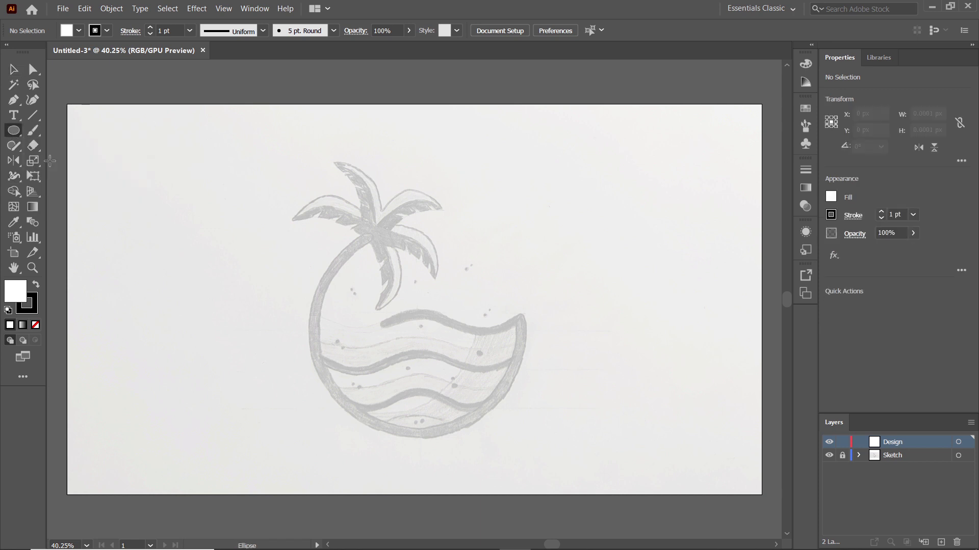
mouse_move(360, 255)
mouse_down()
mouse_move(383, 255)
mouse_move(479, 364)
mouse_move(521, 430)
mouse_up()
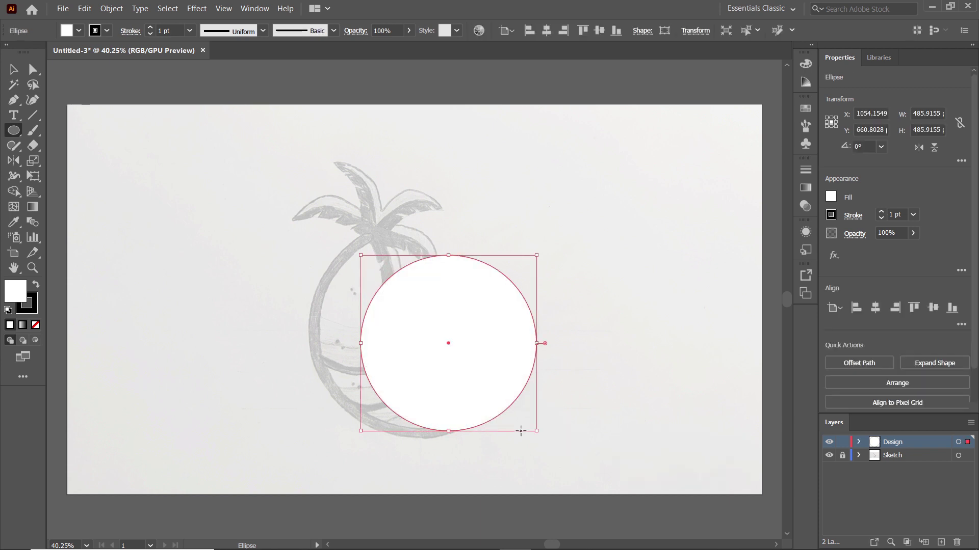
click(79, 30)
click(9, 52)
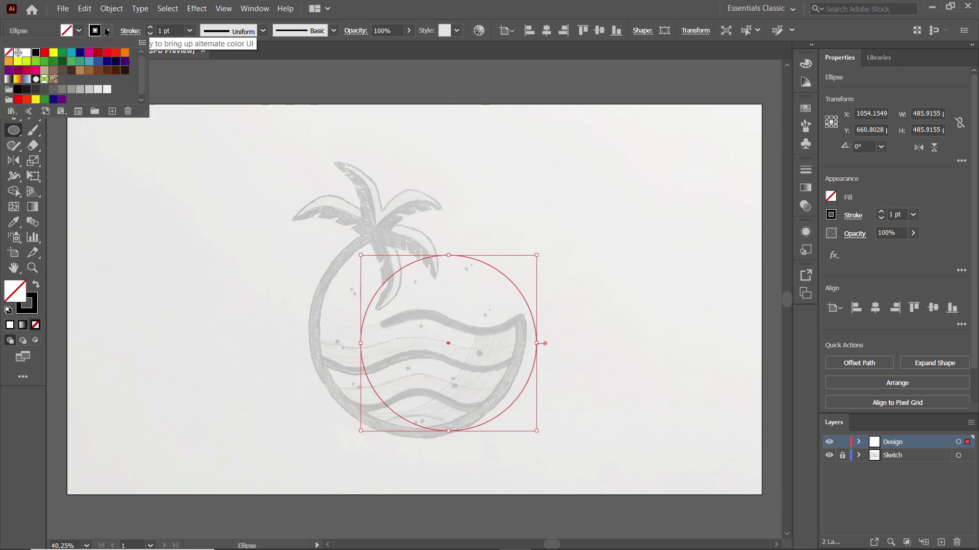
Step: Give the circle a CMYK Blue stroke with a weight of 3 pt
click(79, 53)
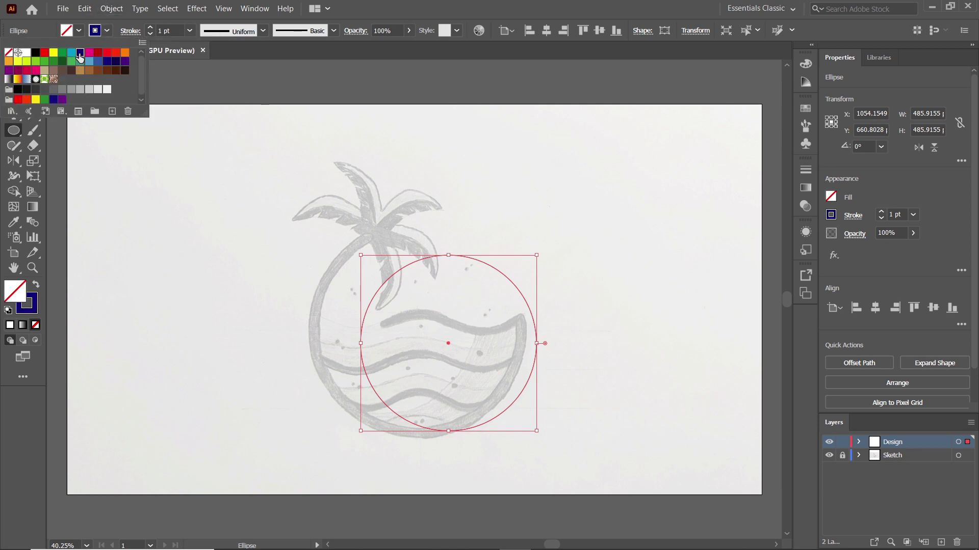
click(174, 39)
drag(174, 30, 146, 20)
text(3)
key(Return)
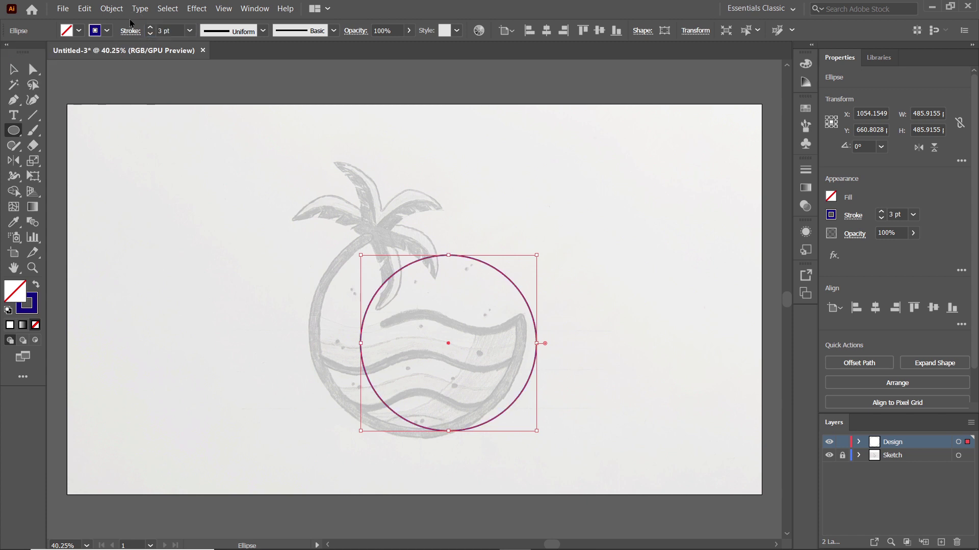
Step: Move the circle onto the sketch's round outline and enlarge it proportionally to about 579 px in diameter
click(17, 74)
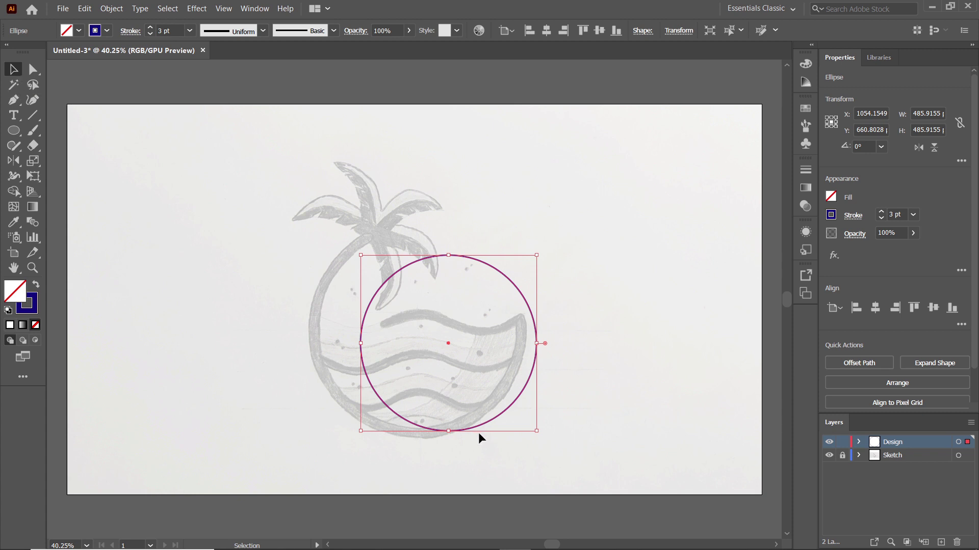
drag(472, 432, 441, 436)
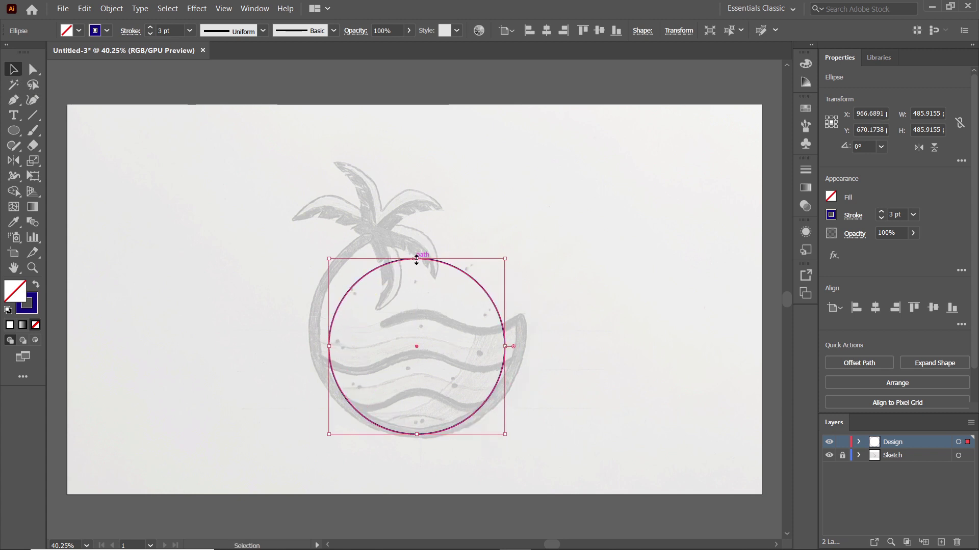
drag(416, 259, 418, 223)
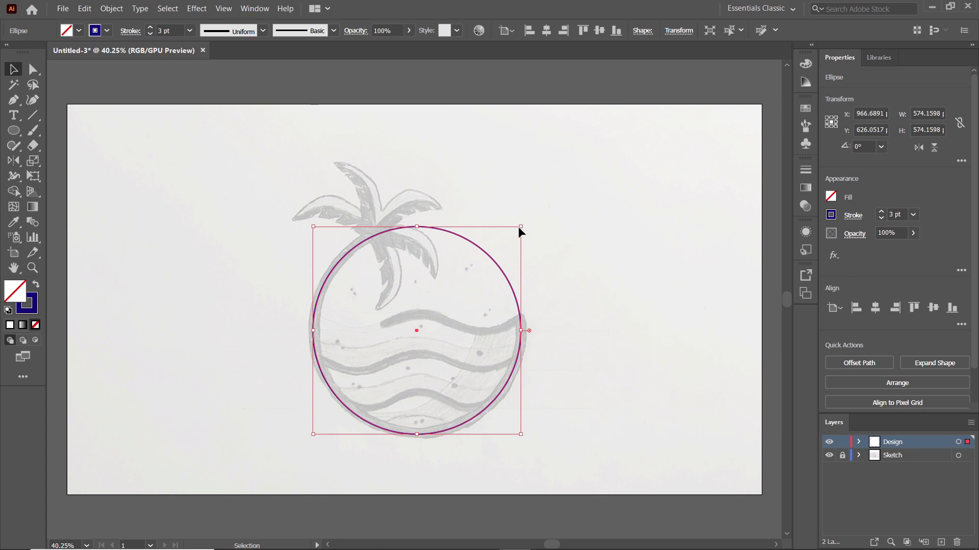
Step: Show the rulers and place a vertical guide through the circle's centre
click(223, 9)
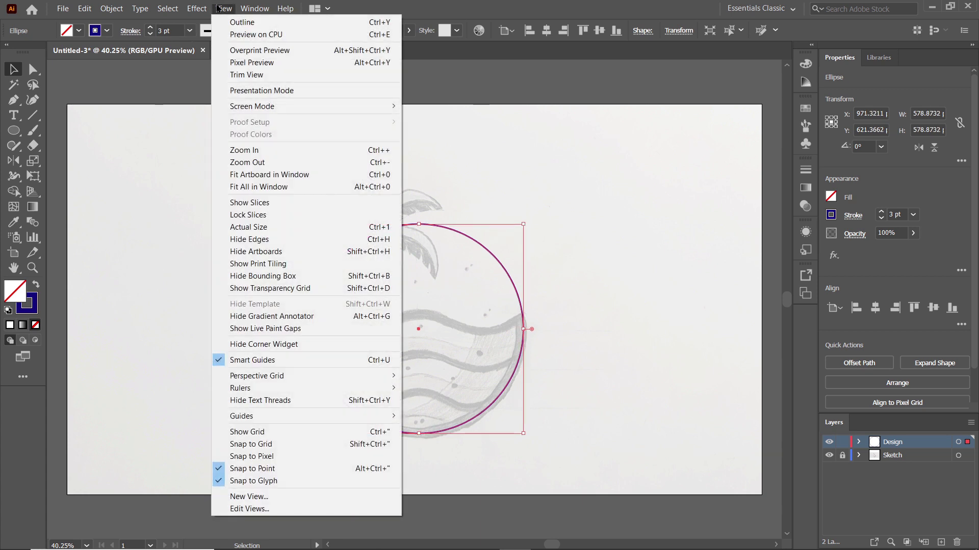
mouse_move(356, 396)
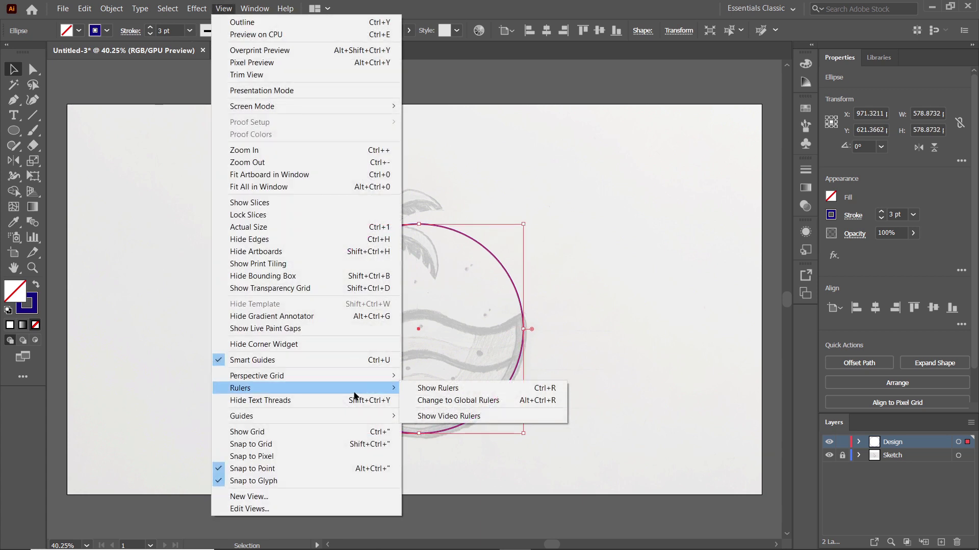
click(448, 388)
drag(52, 203, 419, 228)
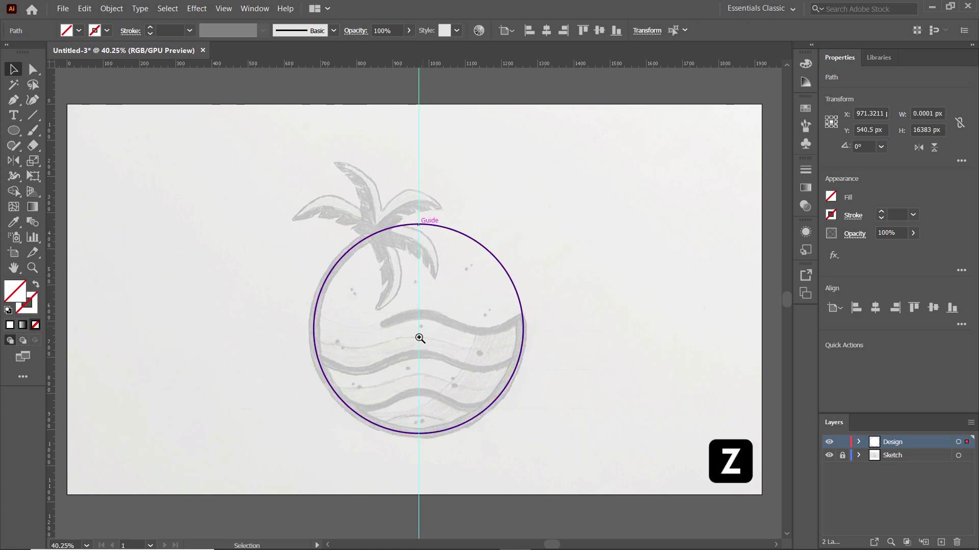
Step: Draw a straight Pen path about 311 px wide from just outside the circle's left edge to the guide, at the middle wave's crest
drag(416, 332, 502, 360)
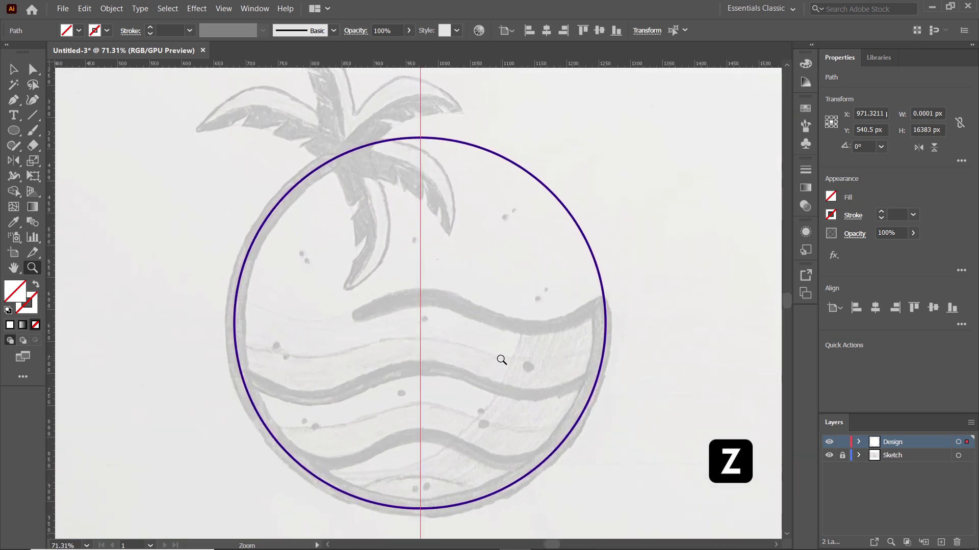
key(v)
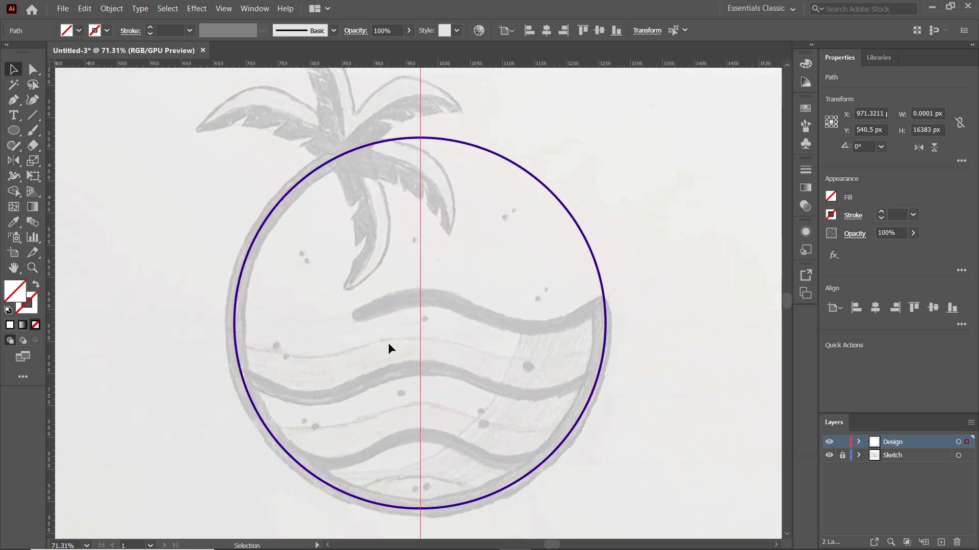
key(p)
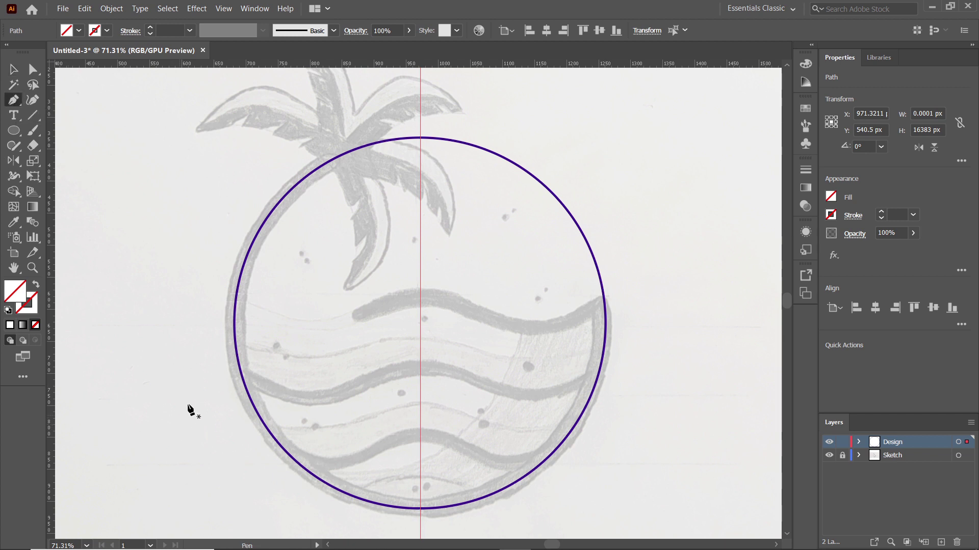
click(219, 361)
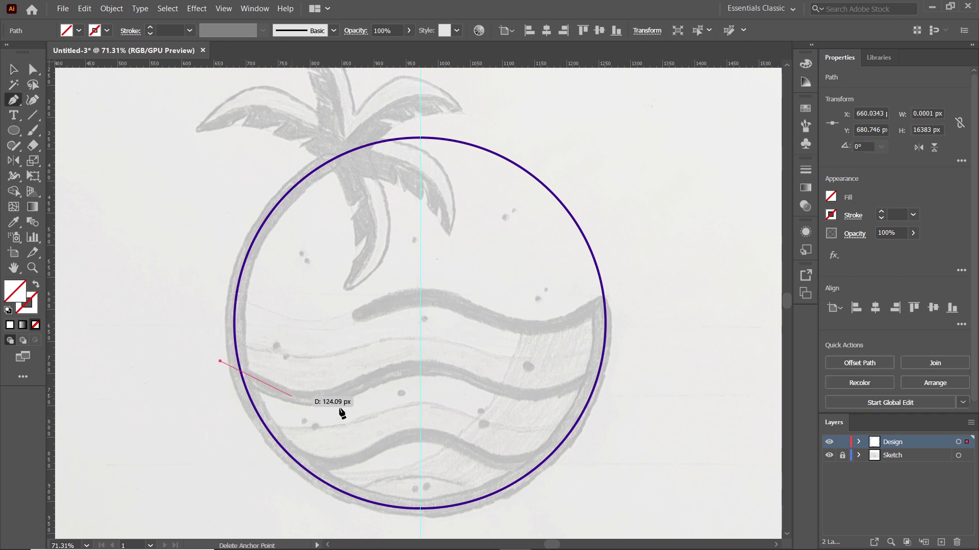
click(420, 366)
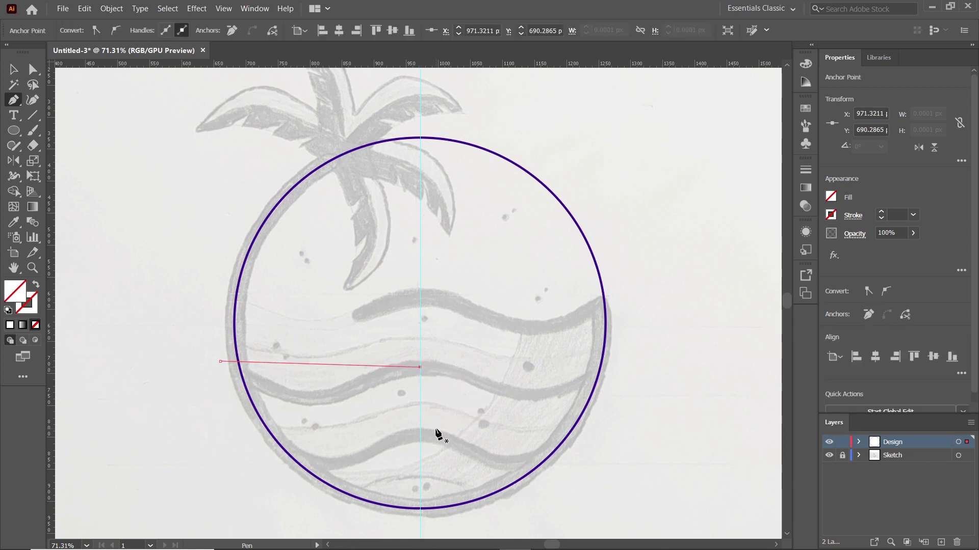
Step: Give the new straight path a CMYK Blue stroke with a weight of 3 pt
click(12, 71)
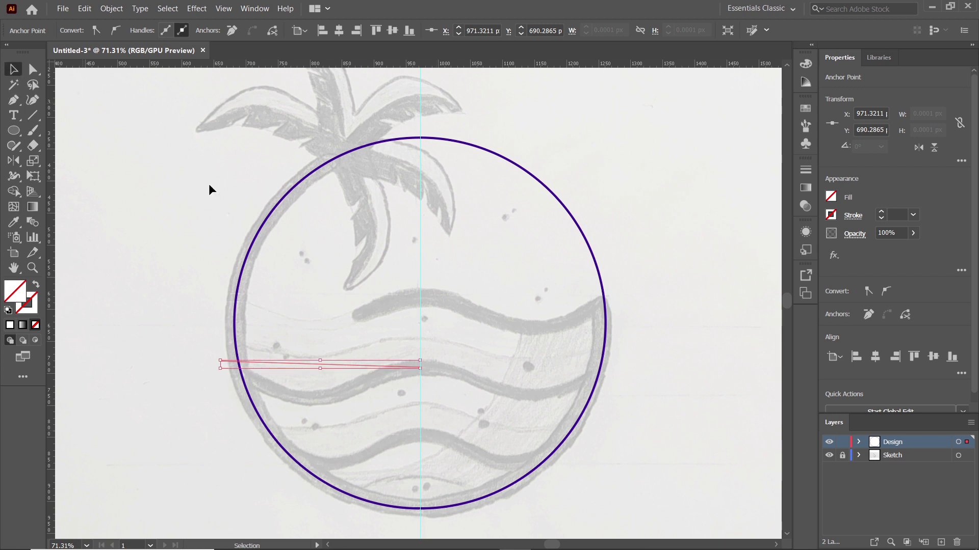
click(299, 363)
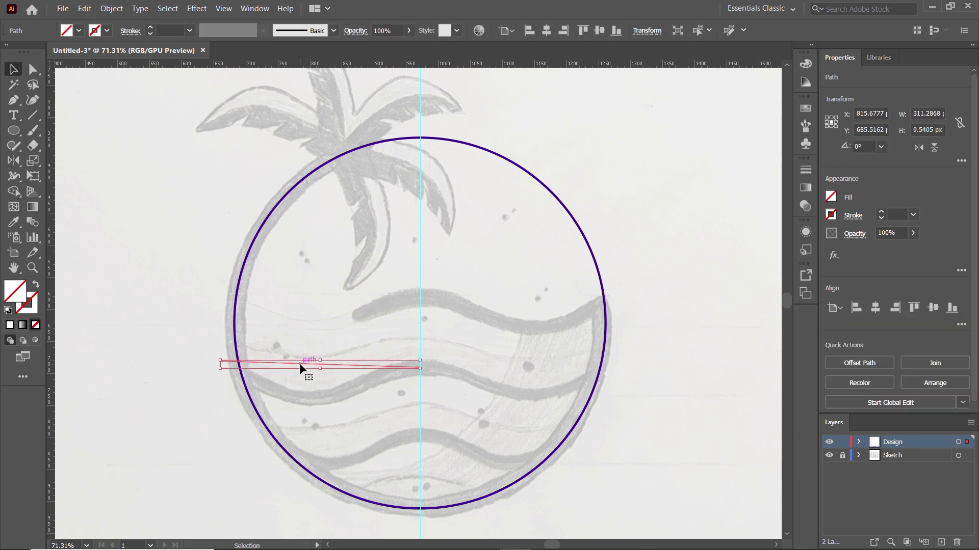
click(104, 29)
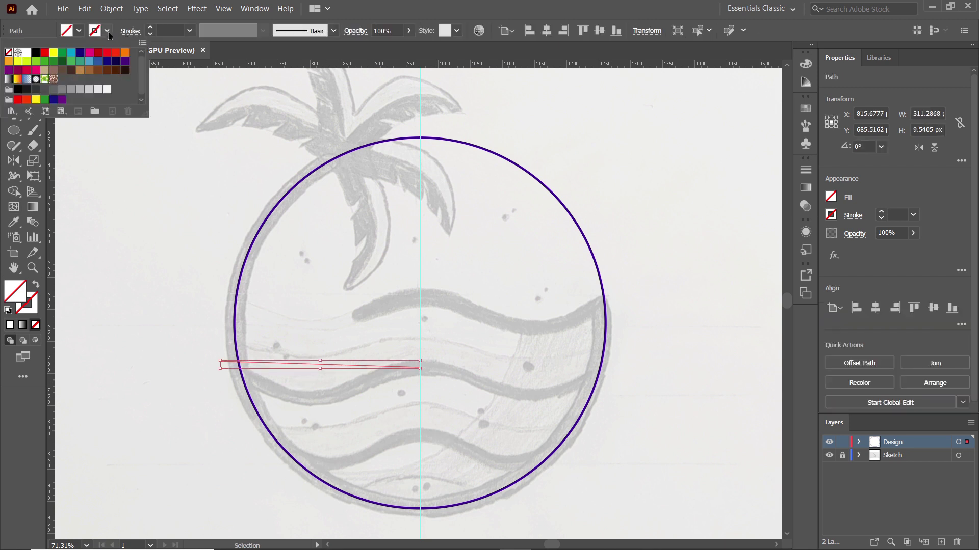
click(79, 53)
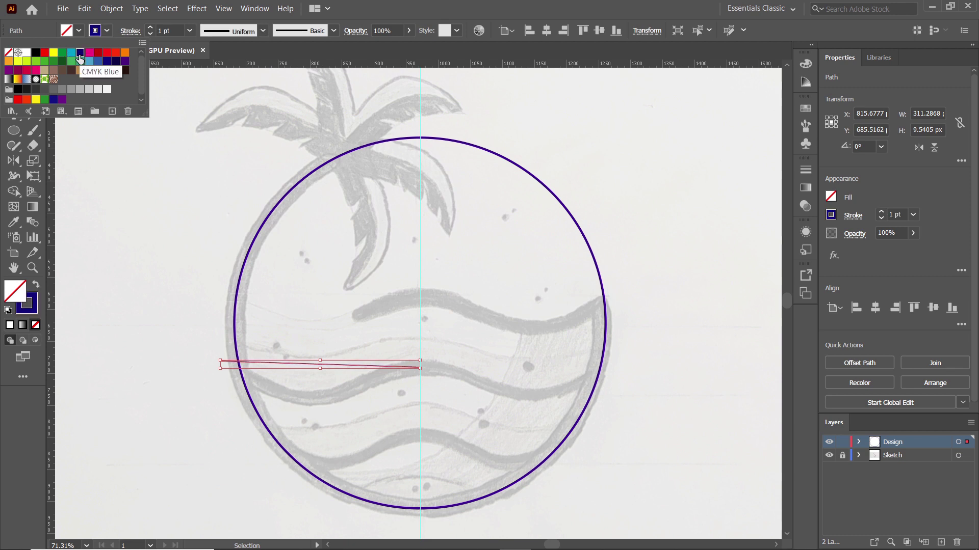
click(165, 31)
text(3)
key(Return)
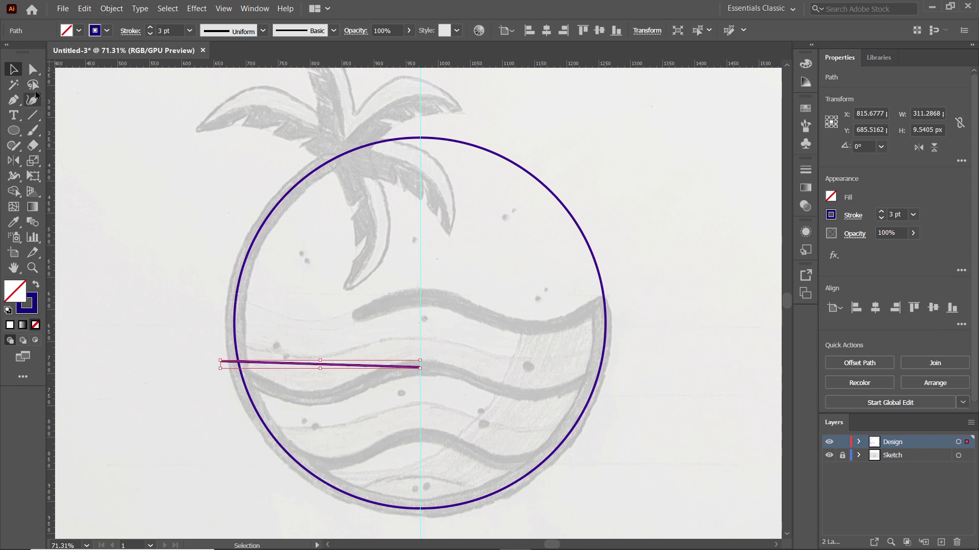
Step: Convert both end anchor points of the straight path to smooth points
click(33, 74)
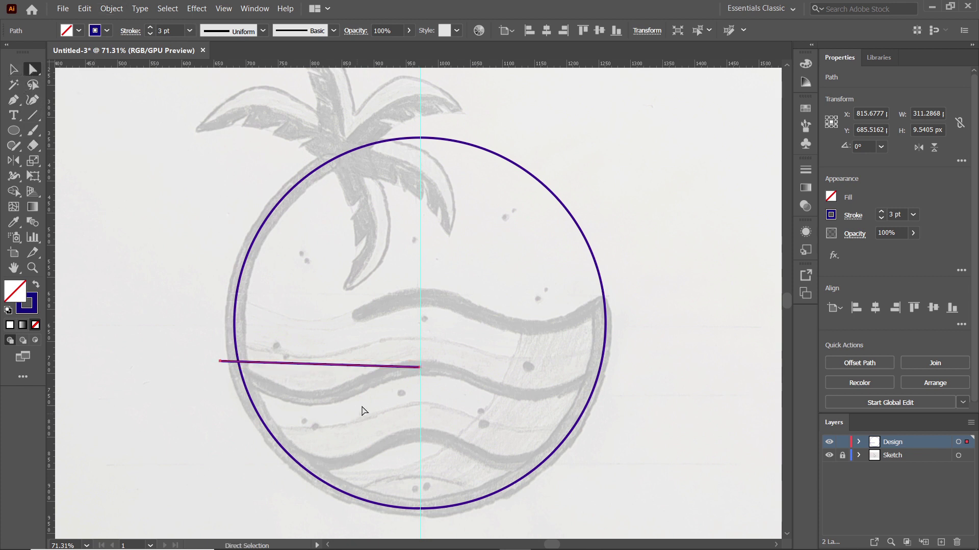
click(420, 368)
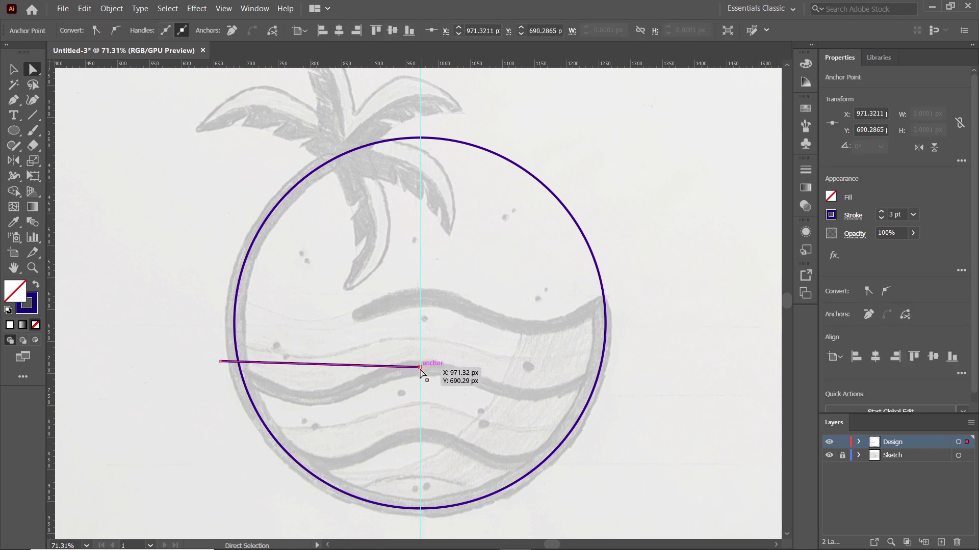
click(116, 31)
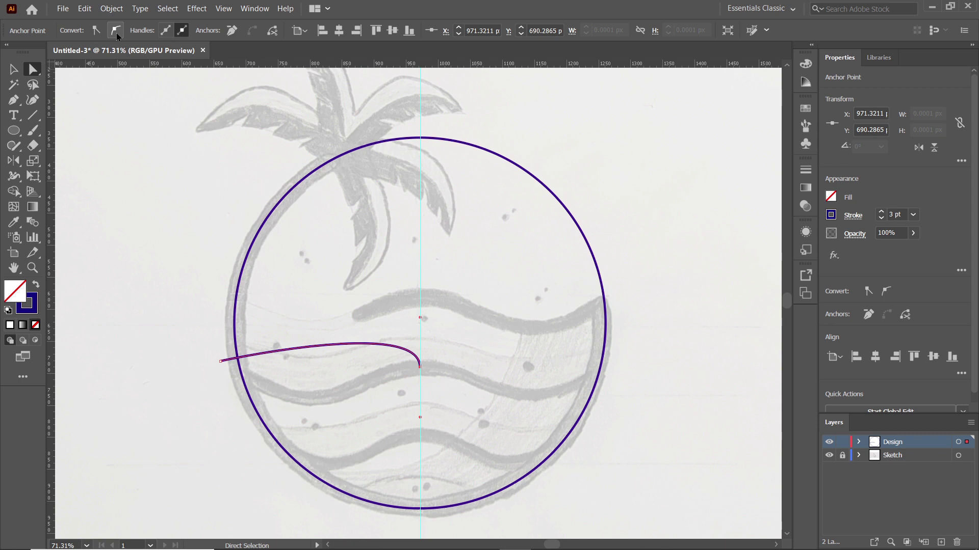
click(221, 362)
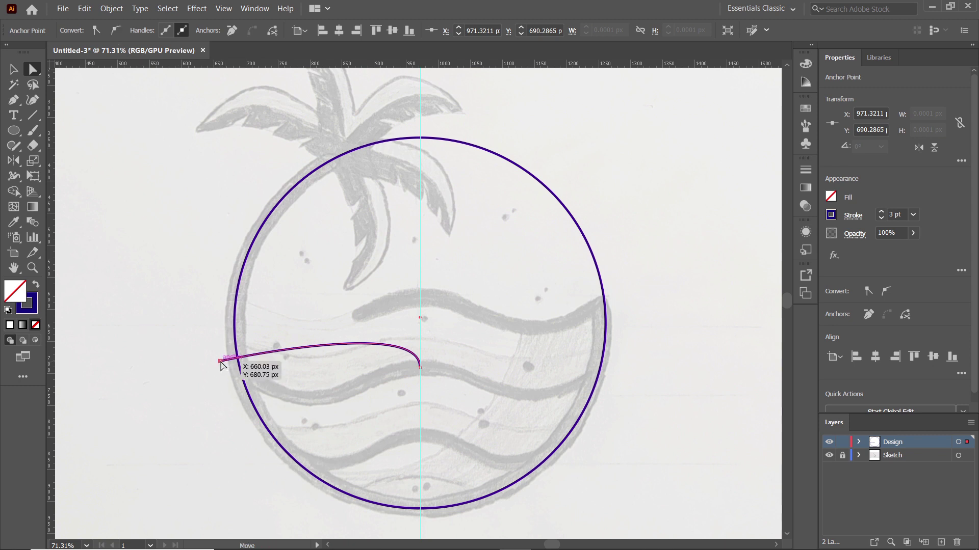
click(115, 32)
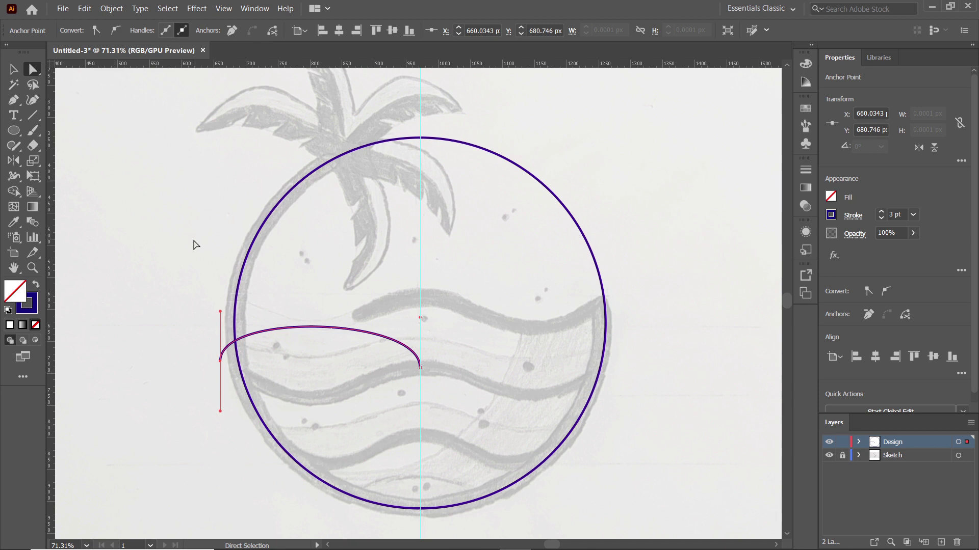
Step: Adjust the path's direction handles and its outer anchor point so the curve follows the left half of the sketched middle wave
drag(220, 312, 249, 437)
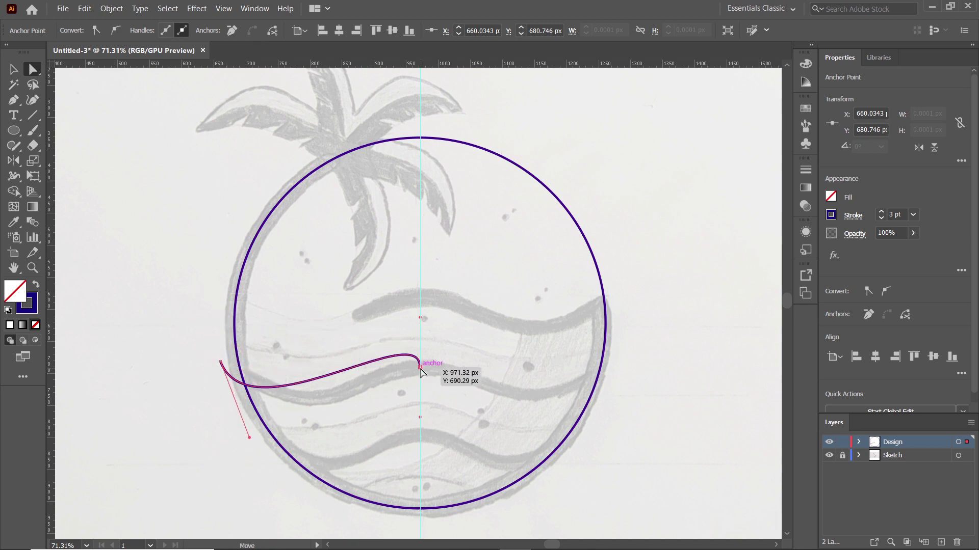
drag(420, 317, 340, 367)
drag(250, 437, 328, 449)
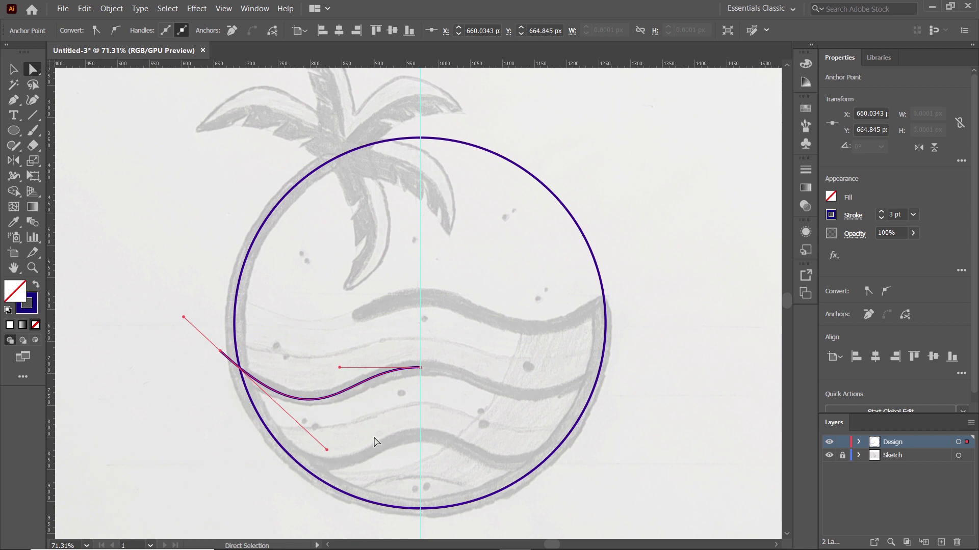
Step: Complete the middle wave with a vertically mirrored copy of its left half, joined end to end at the vertical guide
key(v)
drag(346, 395, 596, 395)
drag(14, 161, 51, 176)
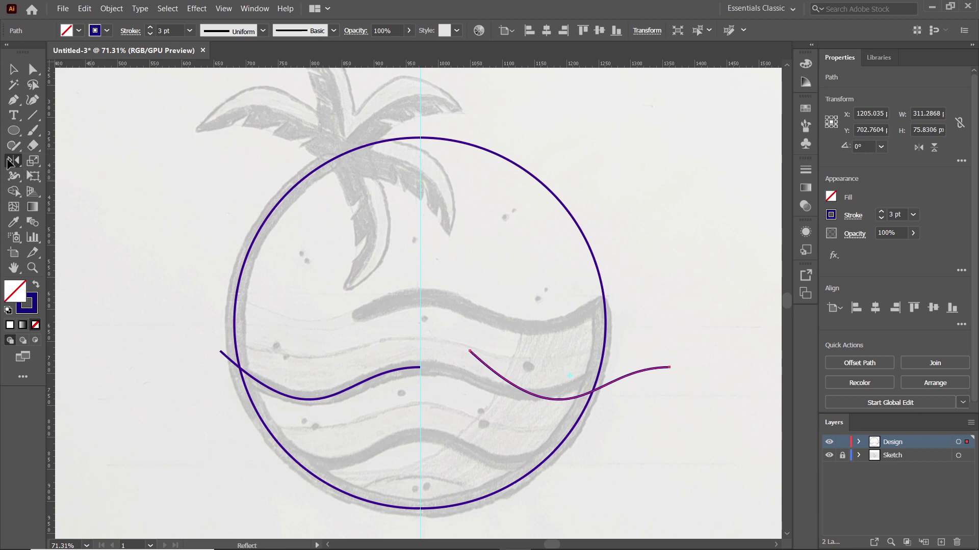
double_click(12, 162)
click(406, 218)
click(497, 347)
key(v)
drag(479, 374, 440, 369)
Step: Duplicate both halves of the middle wave onto the sketched lower and upper waves, about 105 px below and above
shift+click(439, 378)
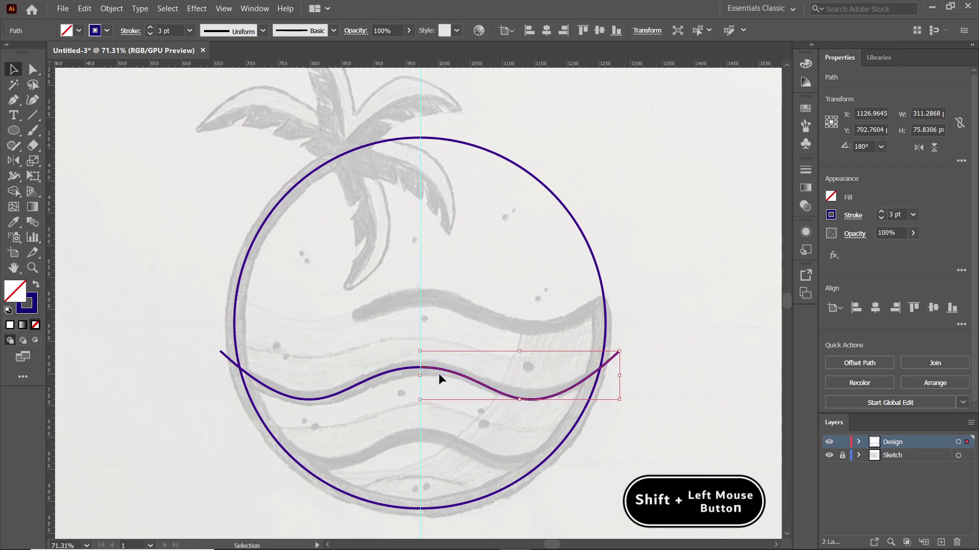
shift+click(404, 368)
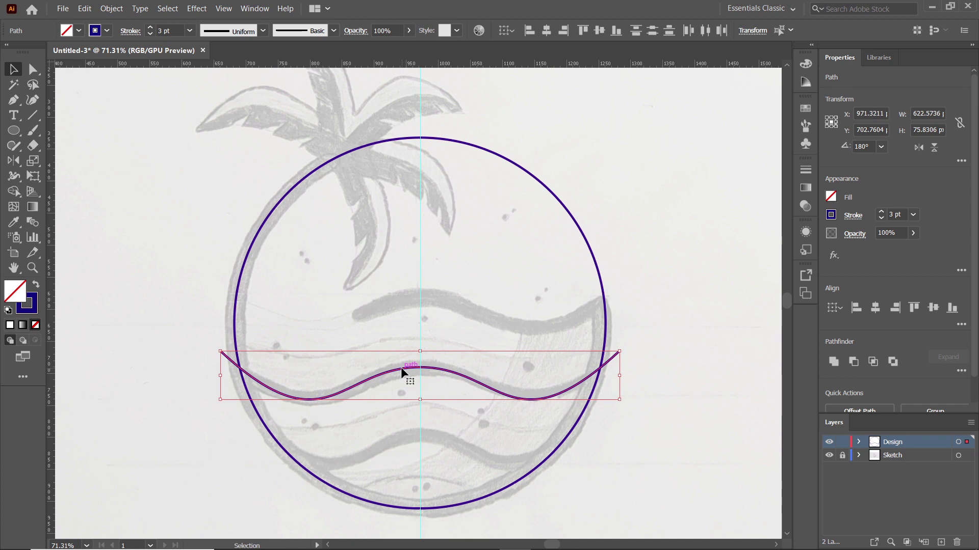
alt+click(434, 375)
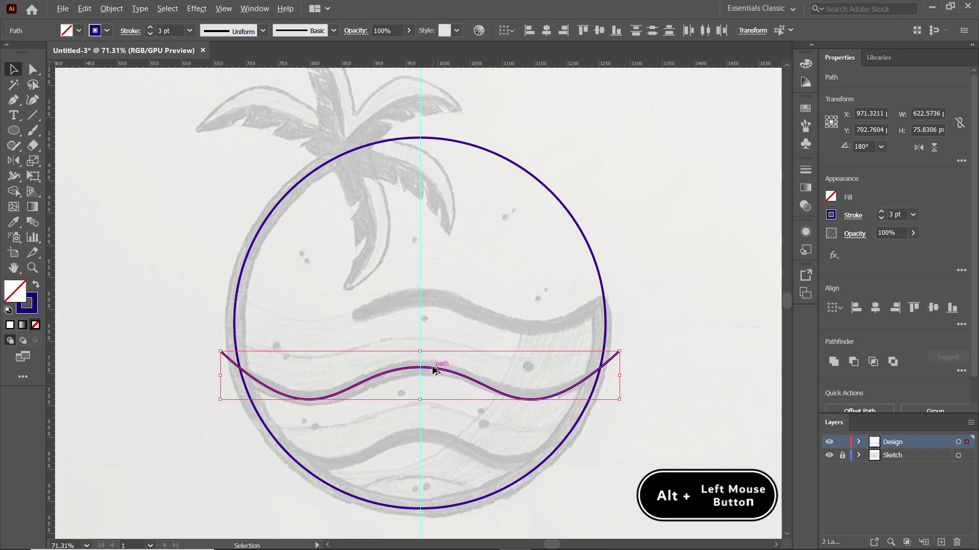
drag(434, 370, 431, 303)
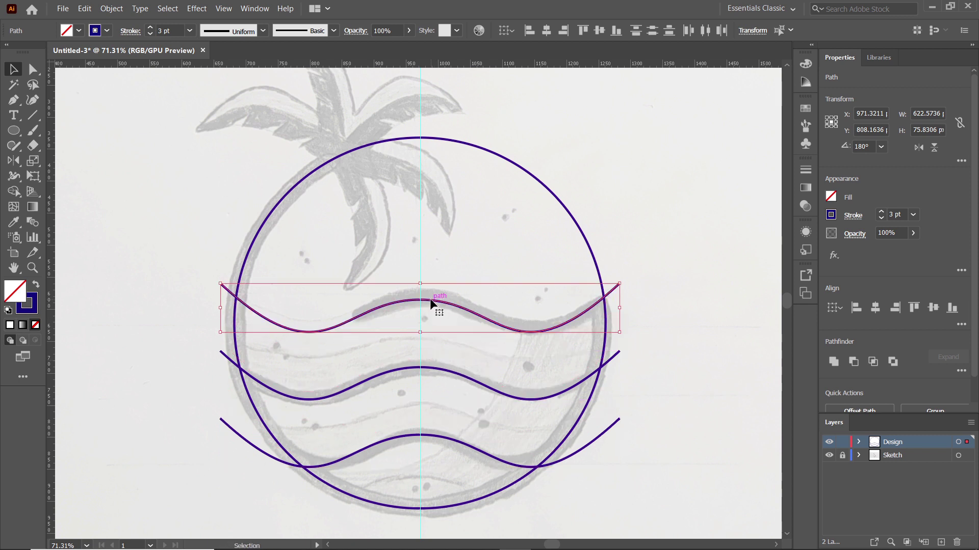
Step: Draw a short diagonal Pen path across the circle's upper left, where the outline meets the palm tree
click(14, 100)
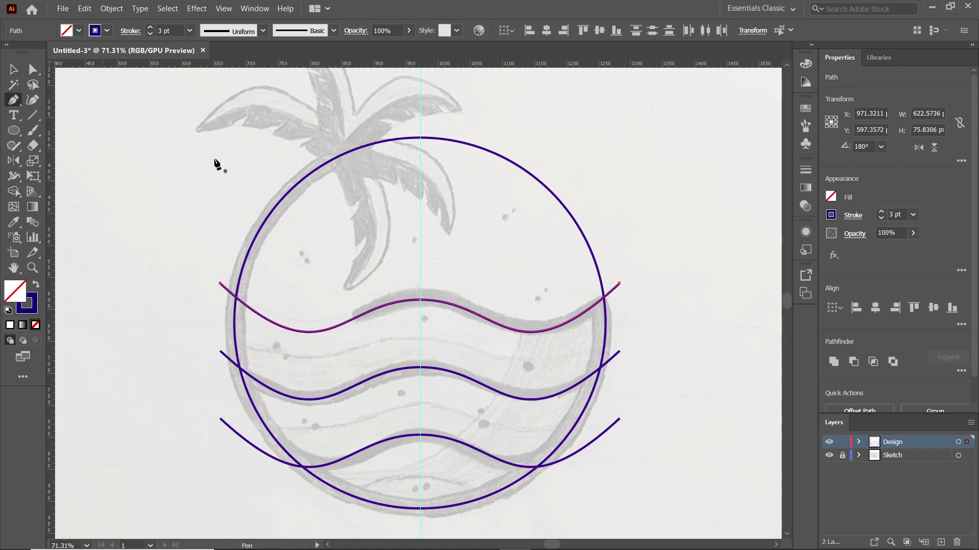
click(320, 145)
click(353, 180)
Step: With the Shape Builder, remove the wave ends outside the circle and the circle's arc between the short diagonal path and the top wave
click(17, 75)
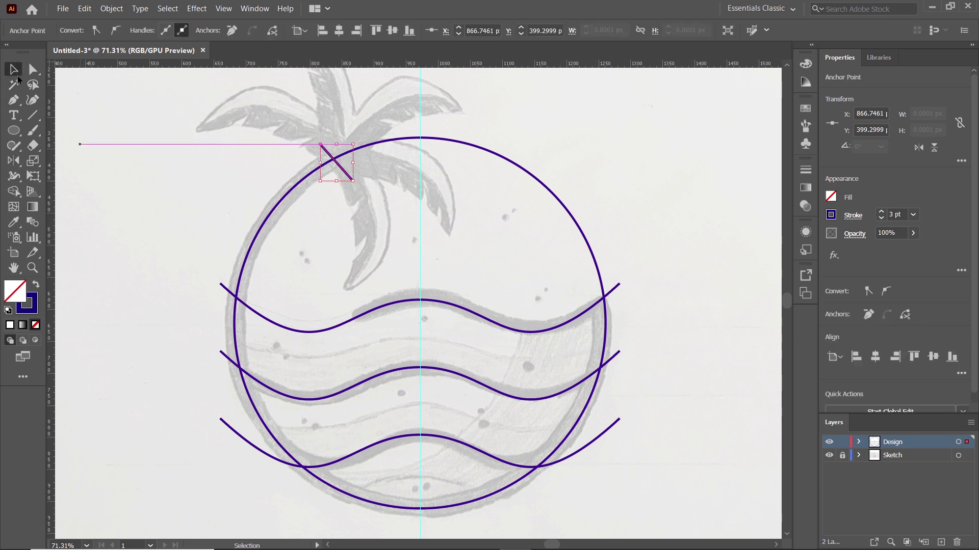
drag(179, 116, 684, 533)
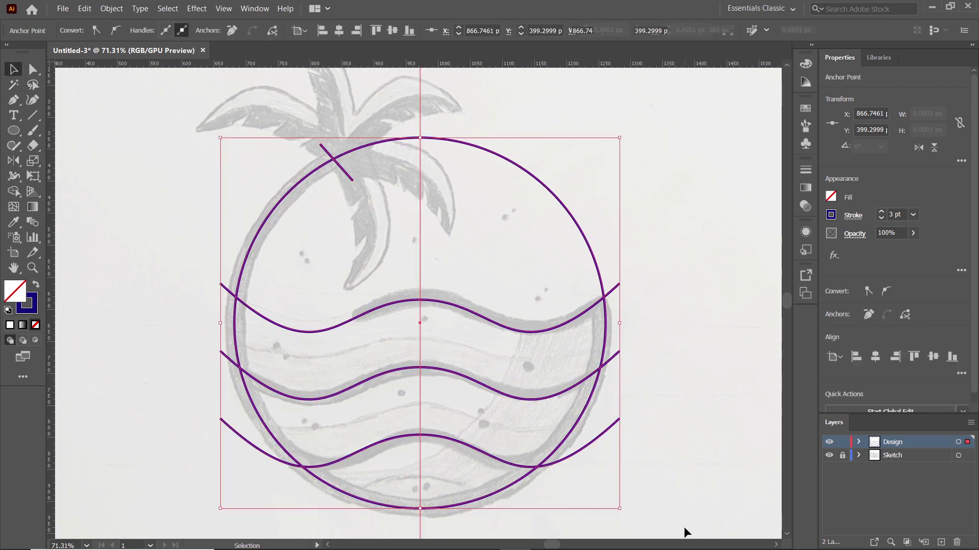
click(14, 191)
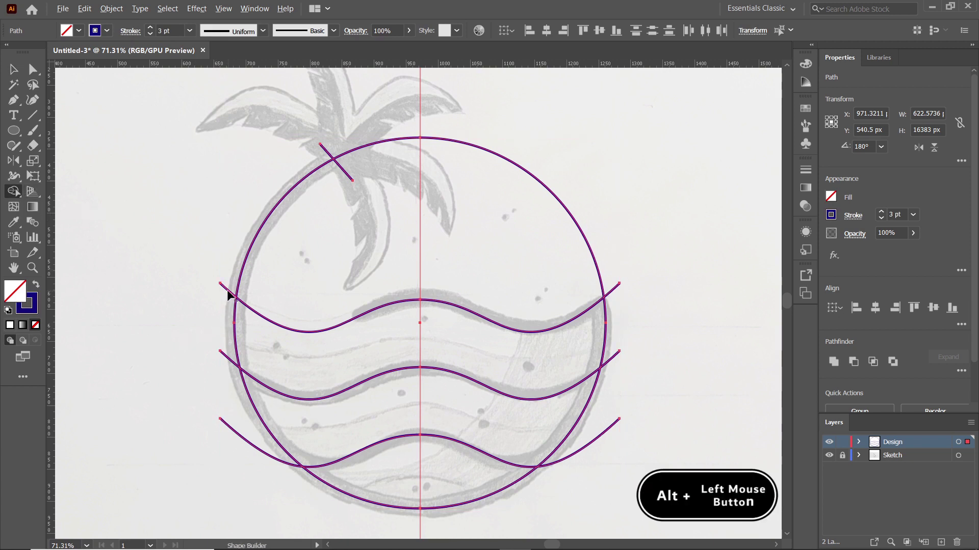
alt+click(226, 361)
alt+click(258, 442)
alt+click(613, 421)
alt+click(610, 358)
alt+click(609, 286)
alt+click(588, 254)
Step: Delete the short diagonal path at the open end of the circle
key(v)
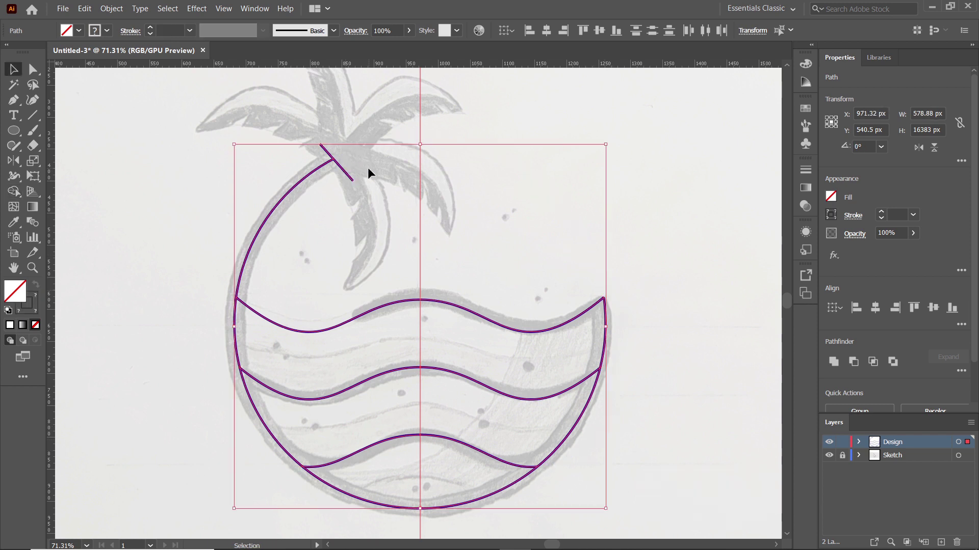
click(366, 172)
click(343, 167)
key(Delete)
Step: Give the circle and all wave paths a 27 pt stroke with round caps and round corners
drag(417, 312, 651, 520)
click(176, 29)
text(2)
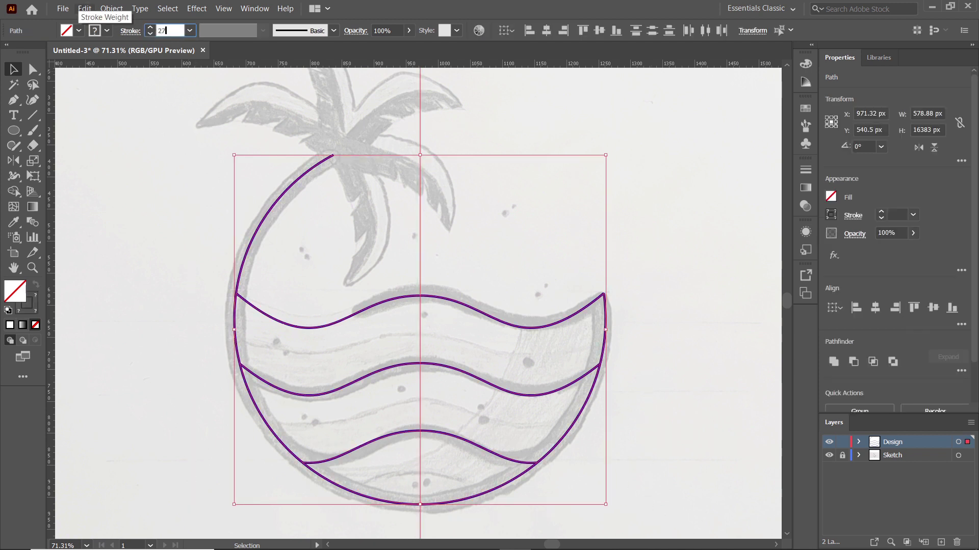
text(7)
key(Return)
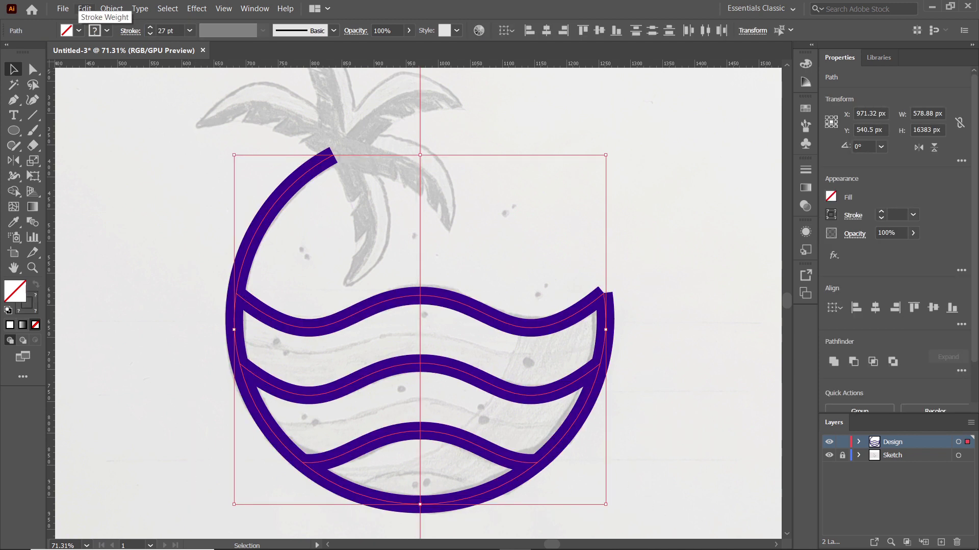
click(130, 32)
click(62, 65)
click(62, 81)
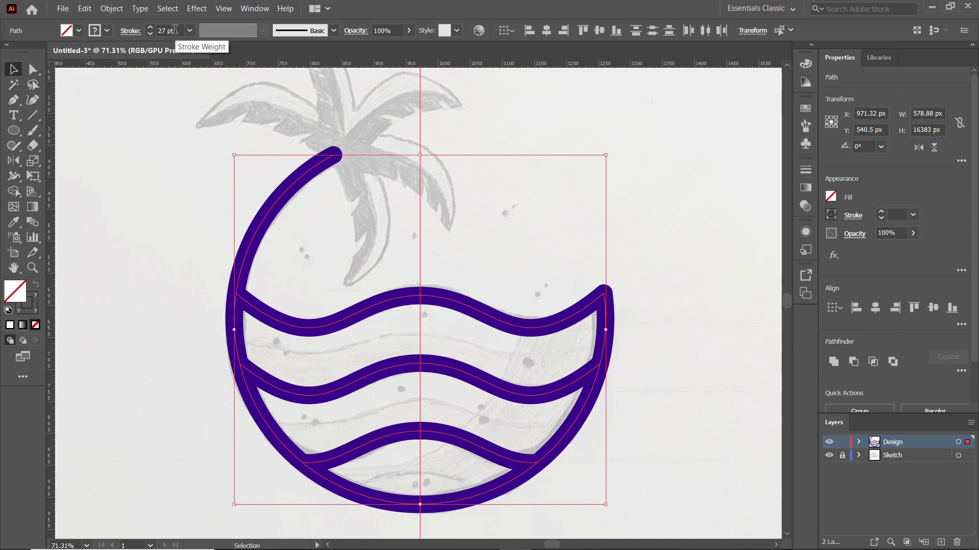
Step: Set the opacity of the circle and wave paths to 50%
click(902, 233)
text(50)
key(Return)
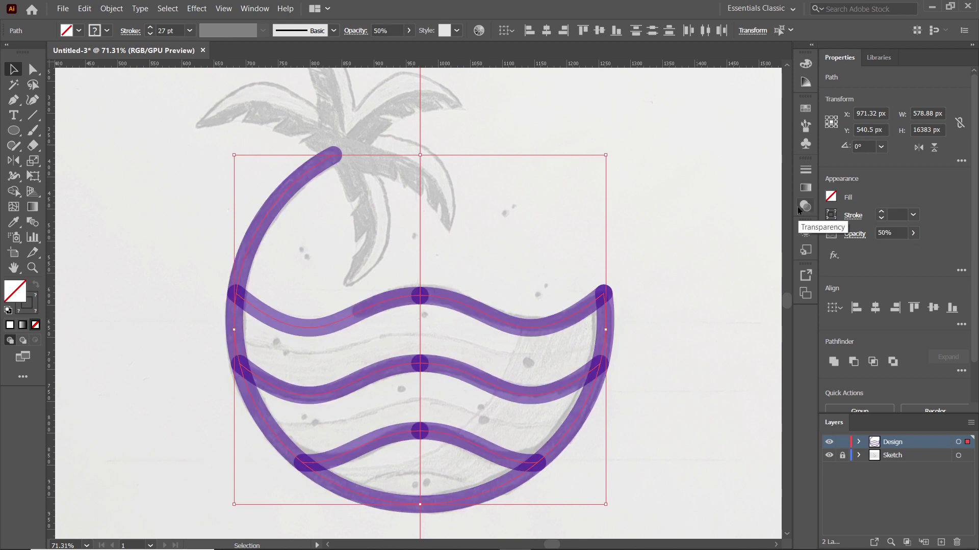
Step: Add an anchor point on the top wave where the sketched stroke begins, and delete the segment from there to the circle's left side
drag(13, 99, 56, 114)
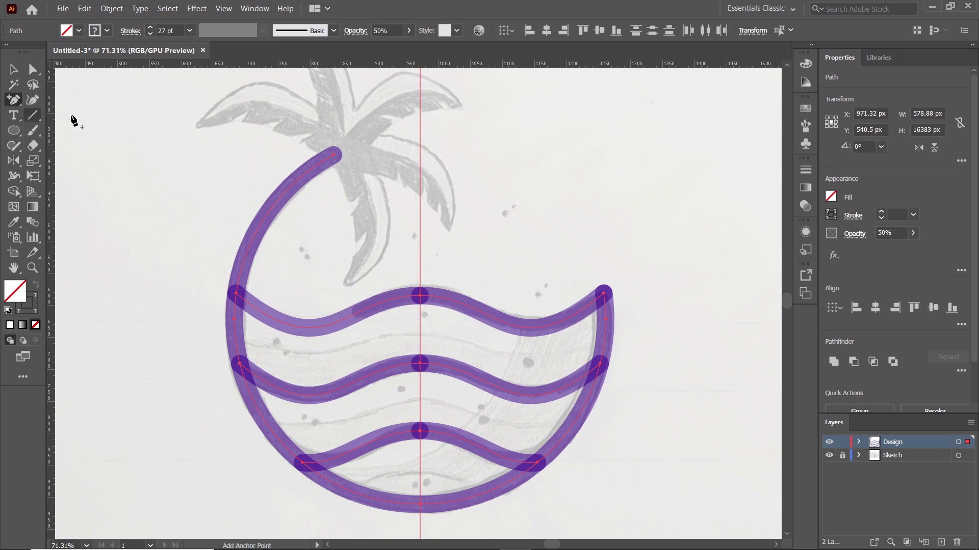
click(355, 315)
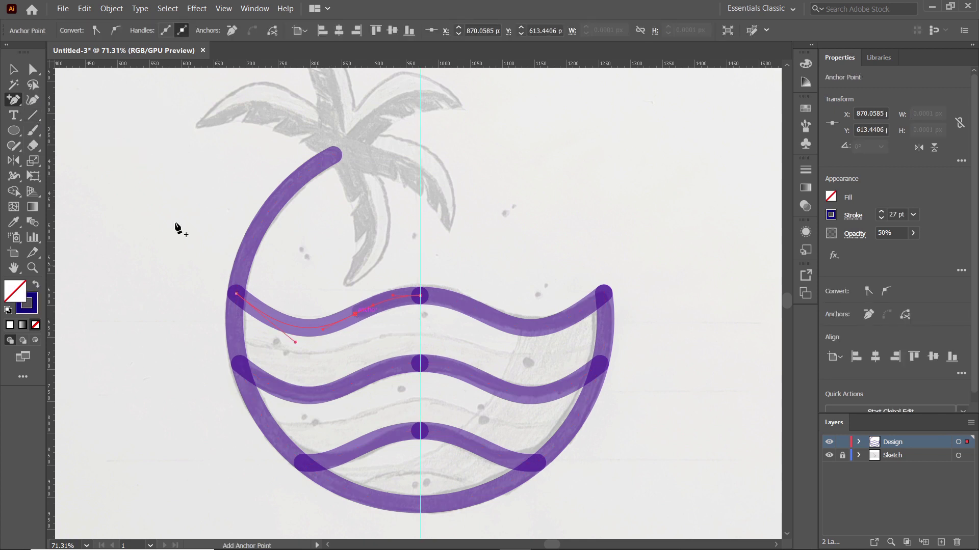
click(33, 76)
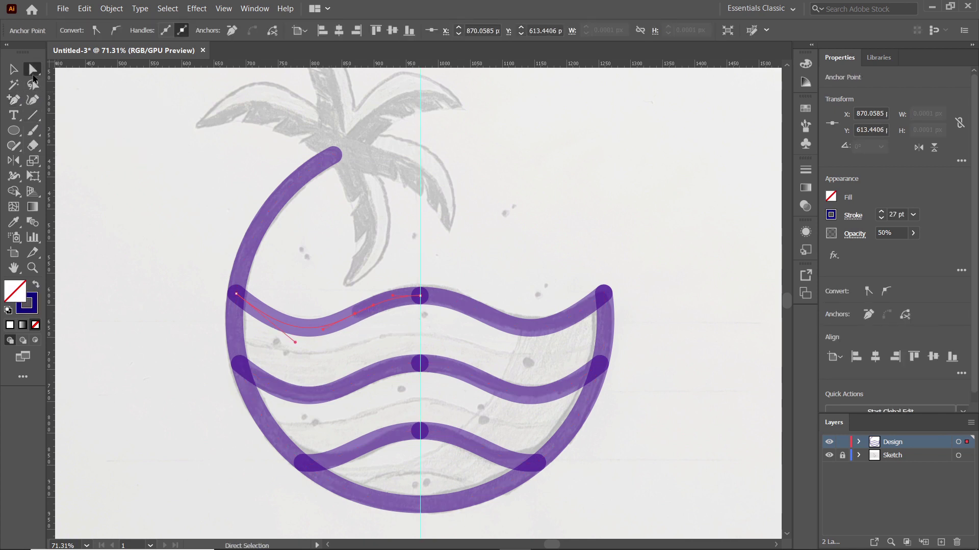
click(236, 294)
key(Delete)
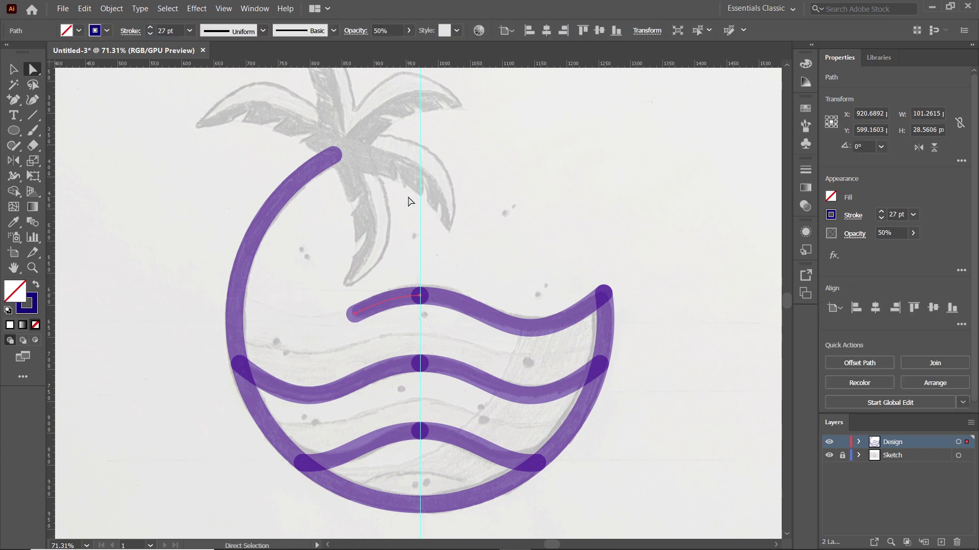
Step: Delete the vertical guide and convert the strokes of the circle and waves to outlined shapes
drag(408, 197, 449, 226)
key(Delete)
drag(217, 134, 644, 517)
click(111, 9)
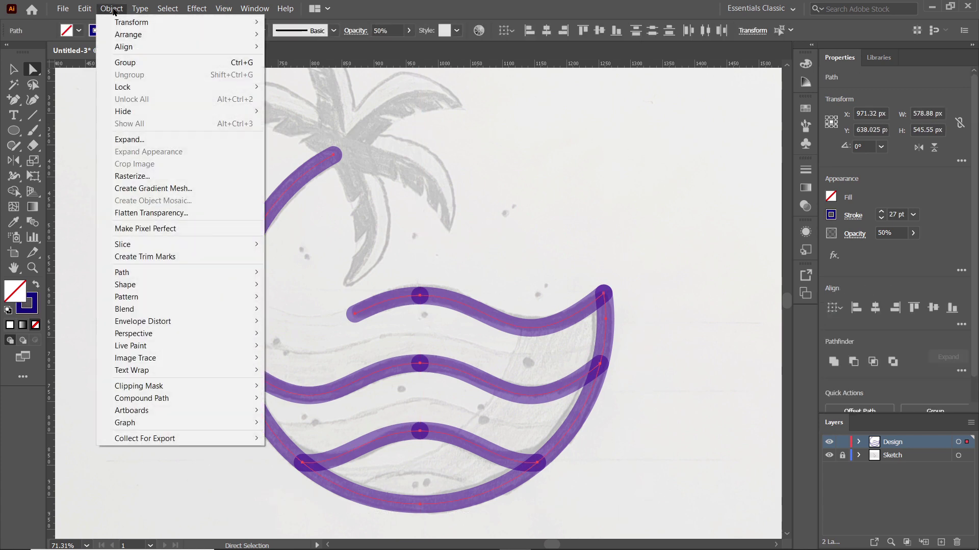
mouse_move(215, 273)
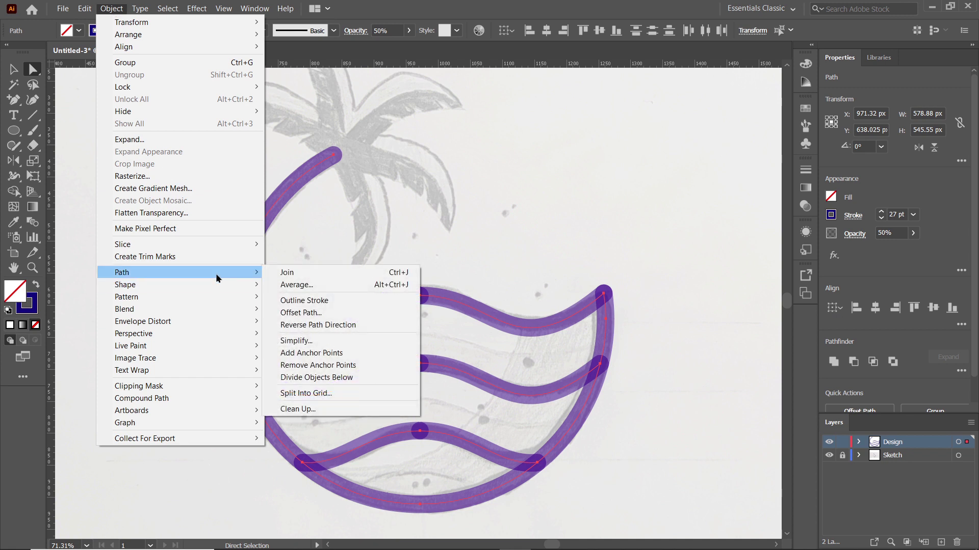
click(304, 300)
key(v)
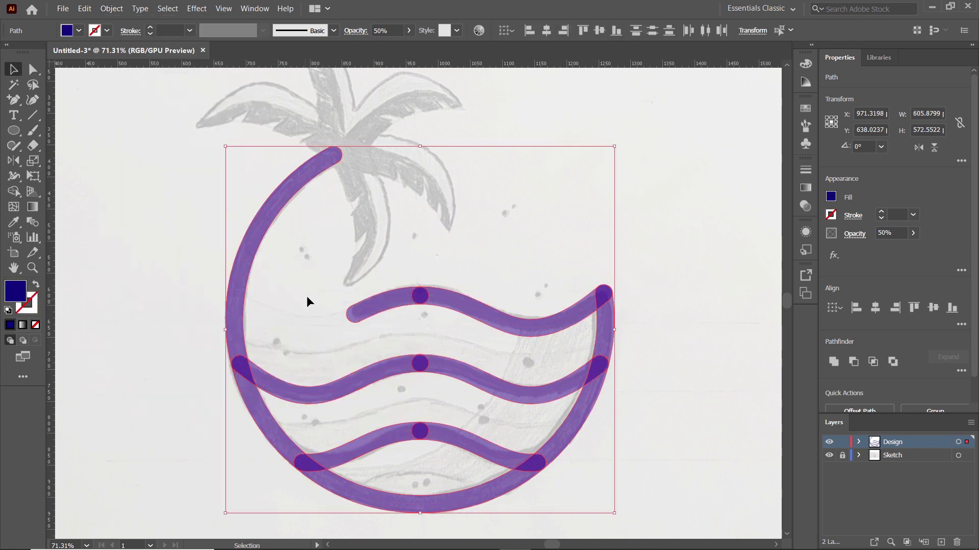
Step: Merge the two halves of each of the three waves into one shape with Pathfinder Unite
click(449, 311)
click(254, 8)
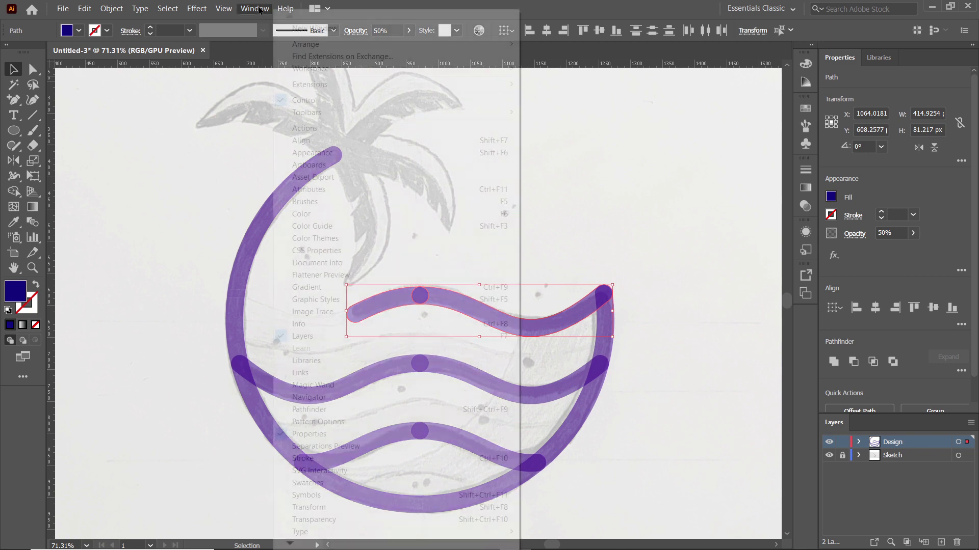
click(327, 410)
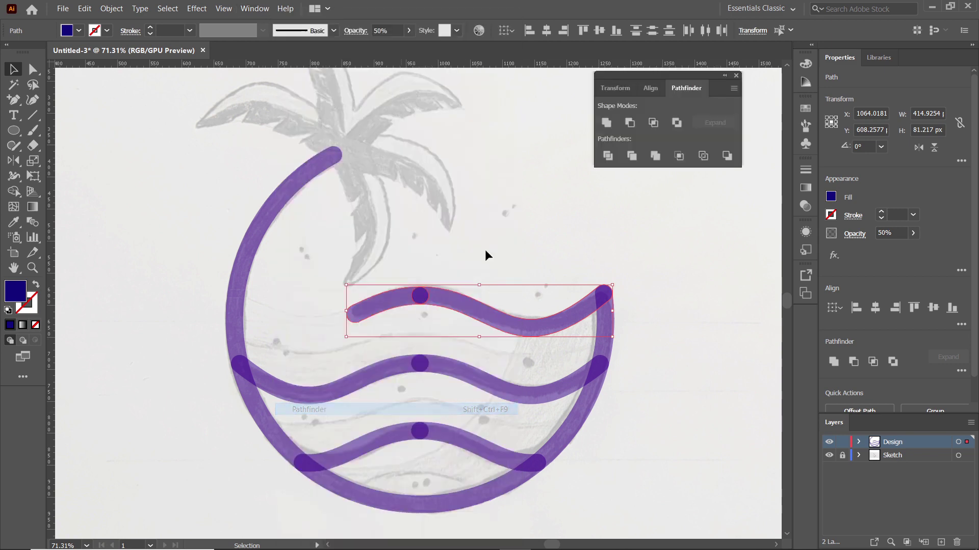
click(606, 123)
click(447, 383)
click(606, 123)
click(434, 443)
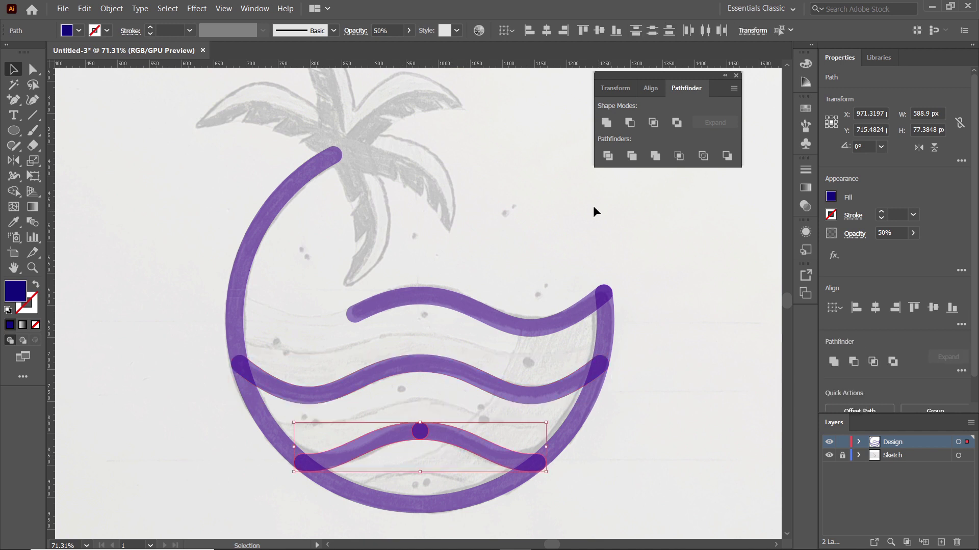
click(606, 123)
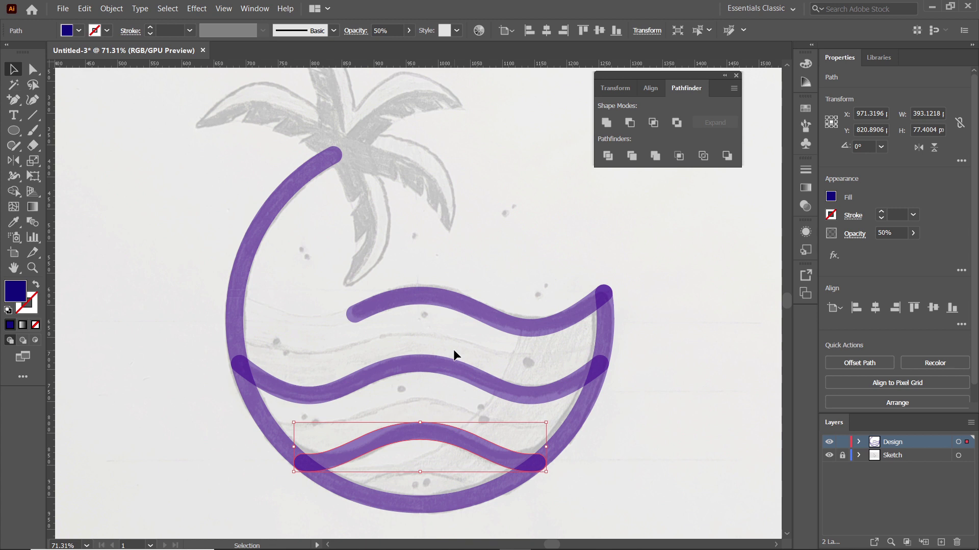
Step: Create a new layer above Design, name it Water, and deselect the artwork
key(ctrl+a)
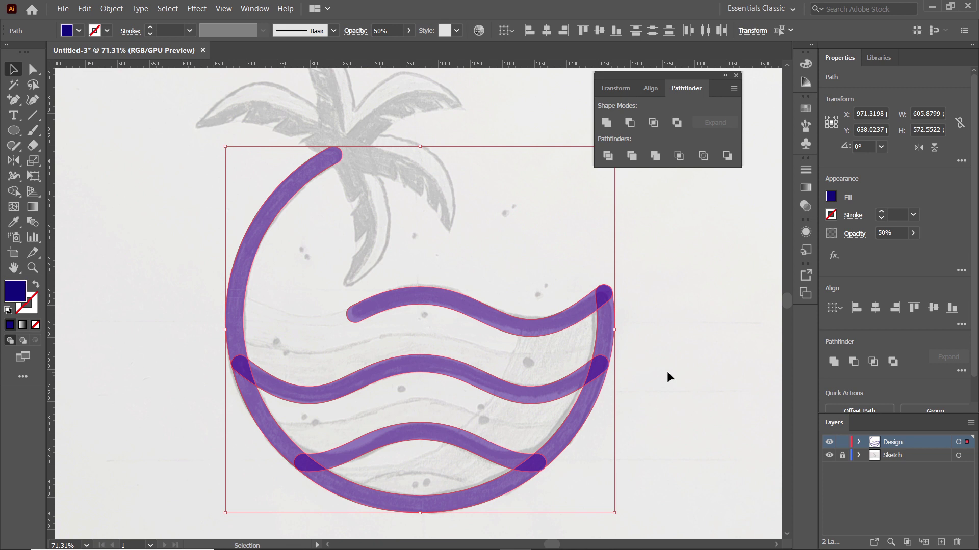
click(941, 542)
double_click(893, 442)
text(Water)
key(Return)
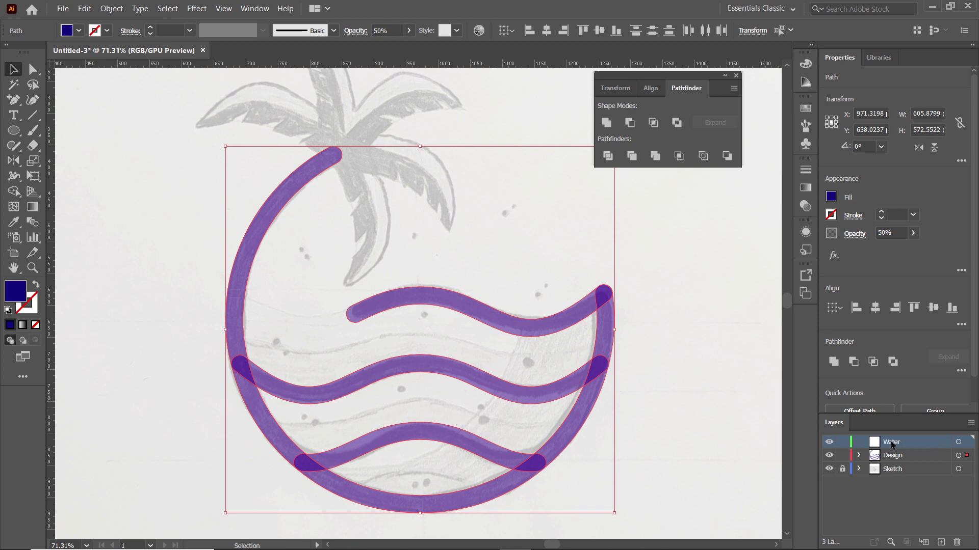
click(656, 347)
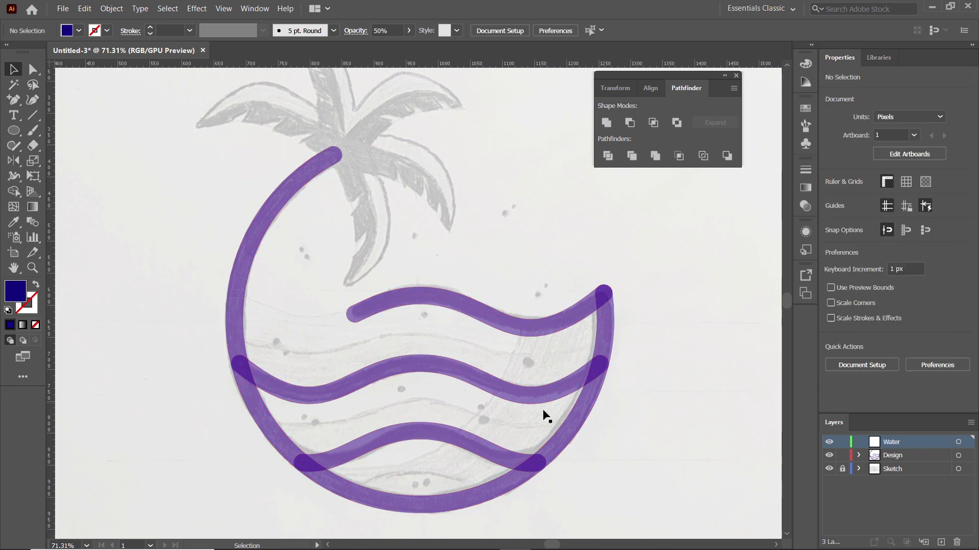
Step: Copy the middle wave and paste it in place on the Water layer
click(403, 360)
click(85, 8)
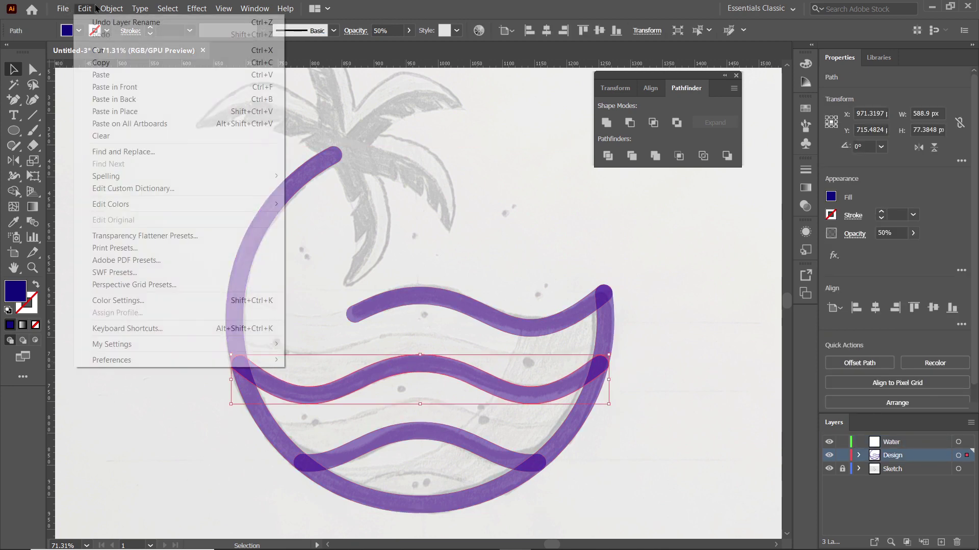
click(106, 69)
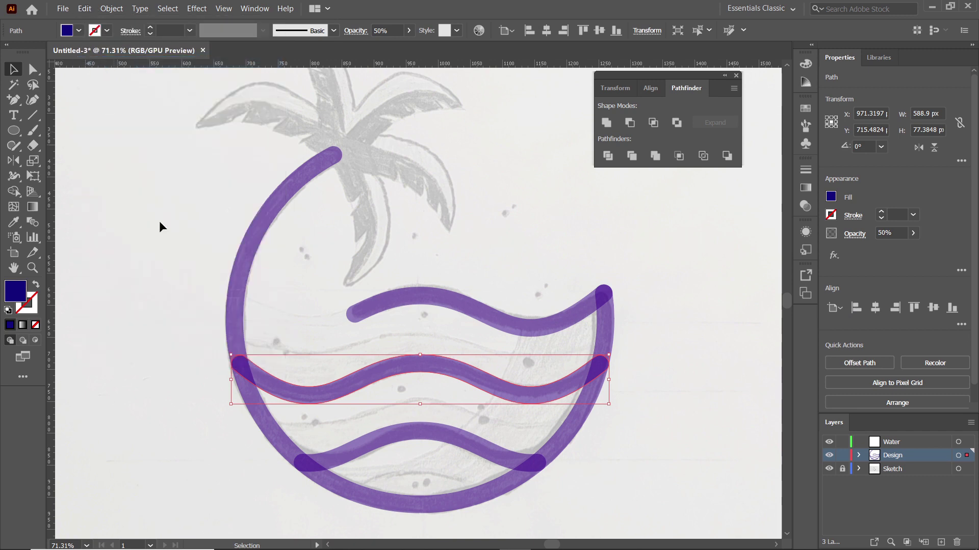
click(907, 442)
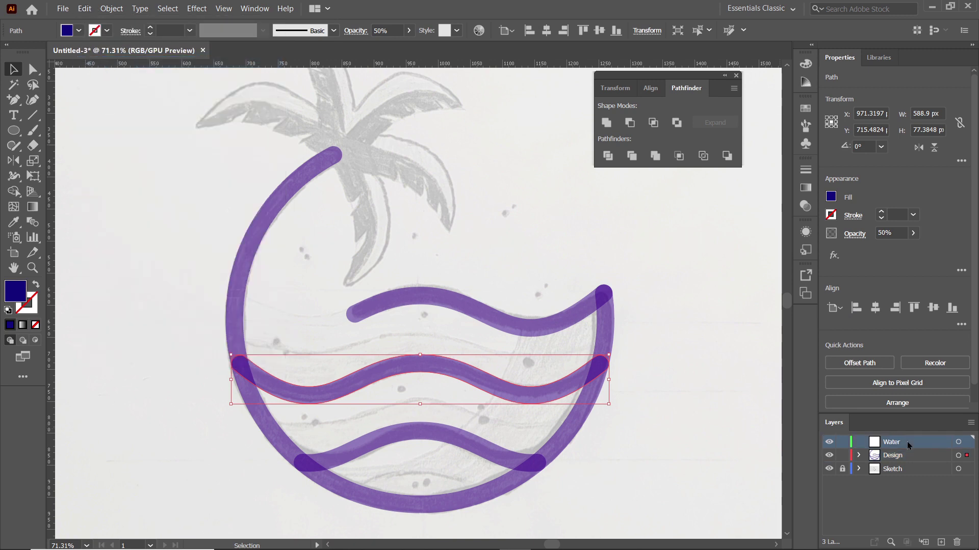
click(84, 8)
click(142, 117)
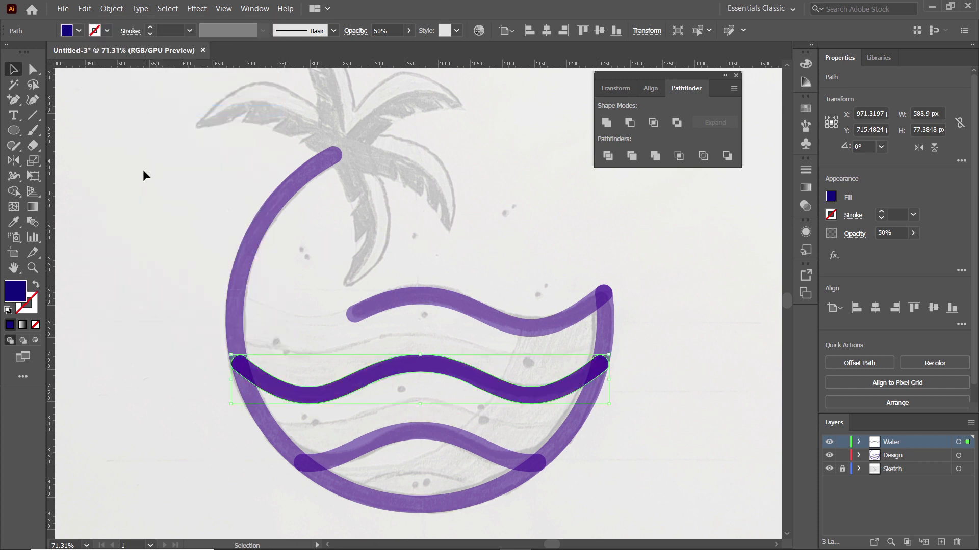
Step: Fill the wave copy on the Water layer with the red swatch
click(78, 31)
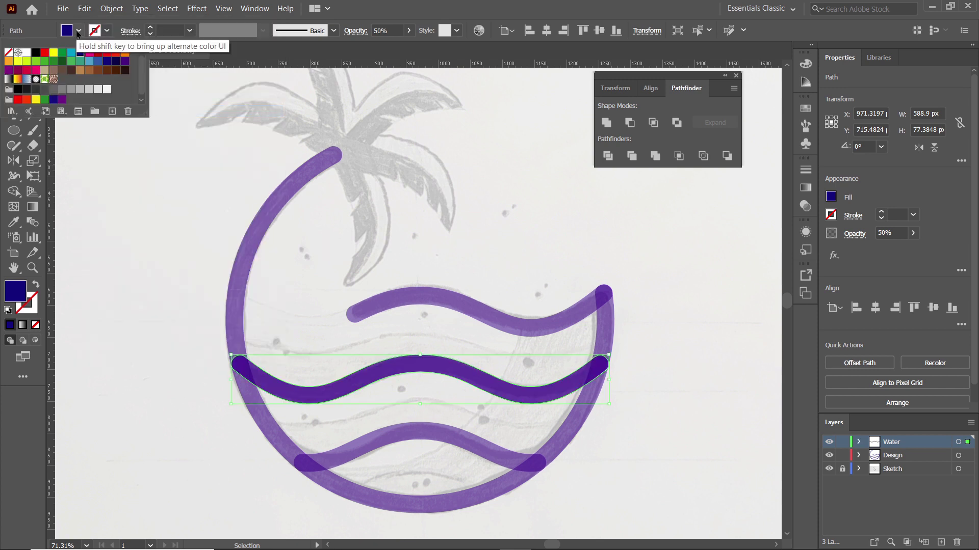
click(45, 52)
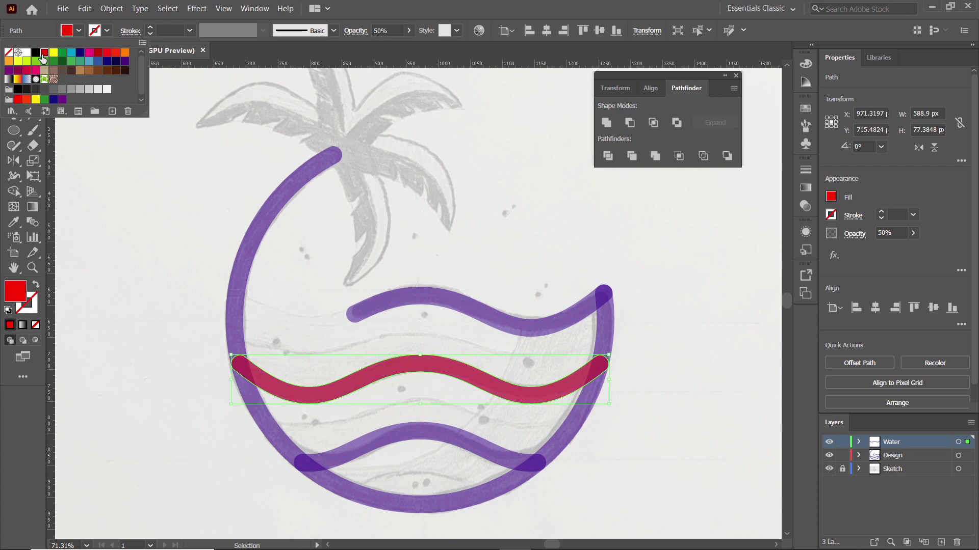
Step: Move the red wave copy straight up so it lies over the top wave
click(422, 359)
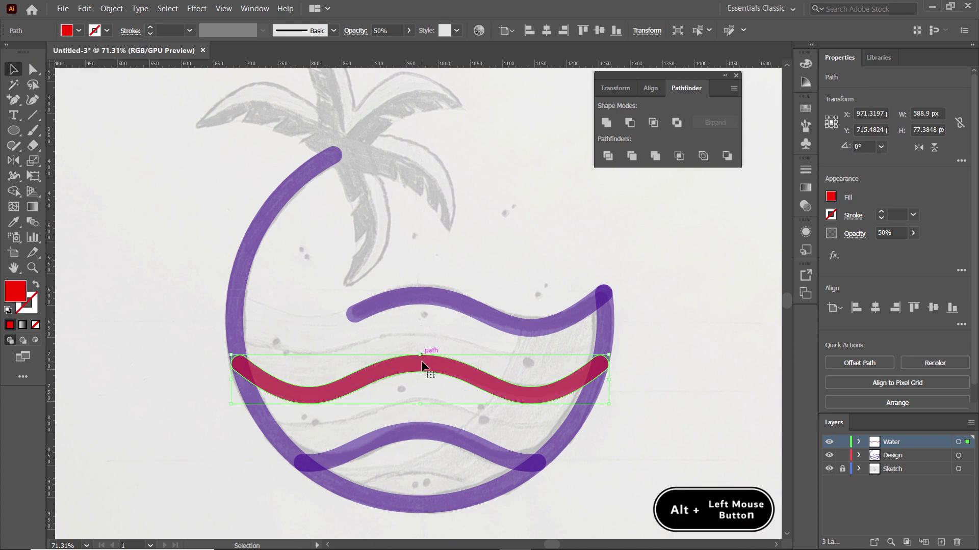
drag(422, 365, 422, 304)
Step: Draw a closed red Pen shape that follows the moved wave and the circle outline, covering the whole water area
click(20, 103)
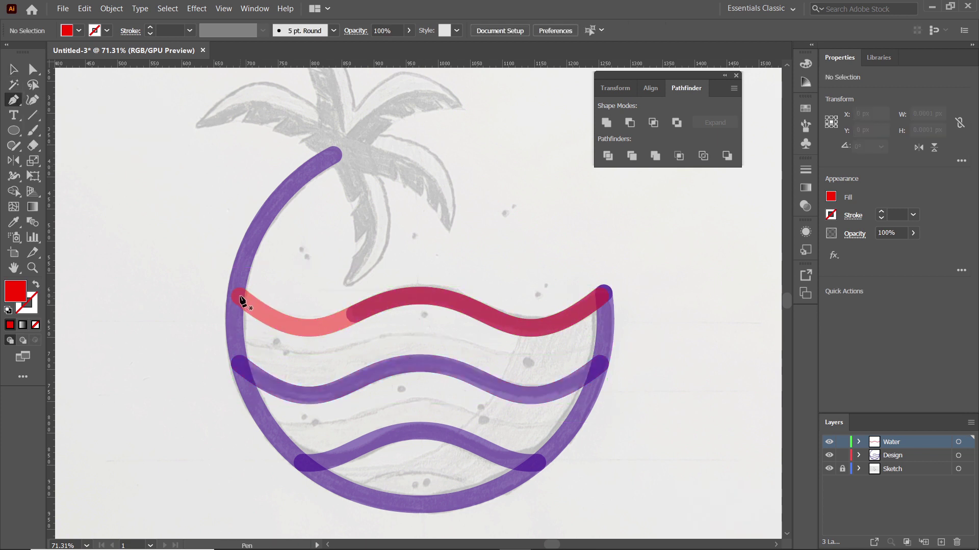
click(240, 295)
click(301, 330)
click(332, 322)
click(401, 300)
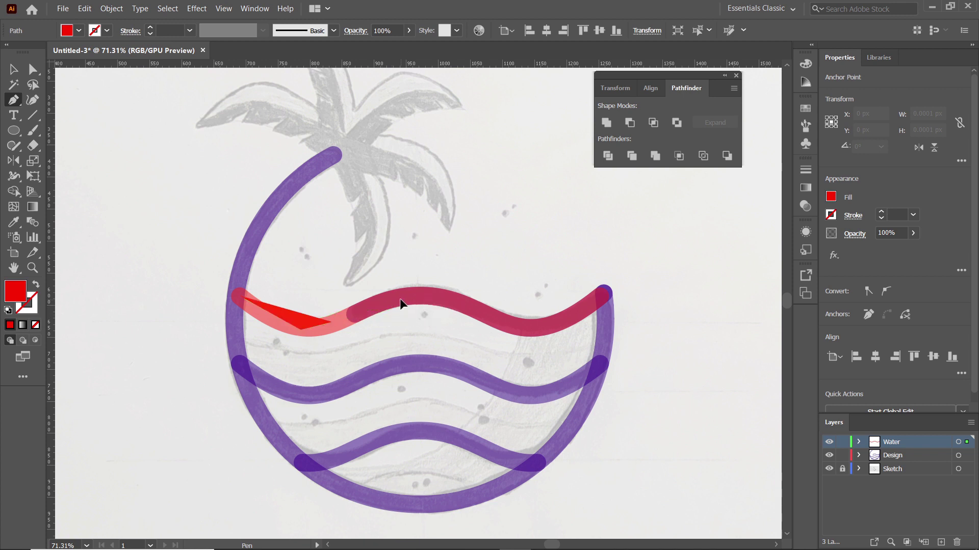
click(454, 300)
click(507, 330)
click(553, 330)
click(606, 295)
click(603, 356)
click(563, 440)
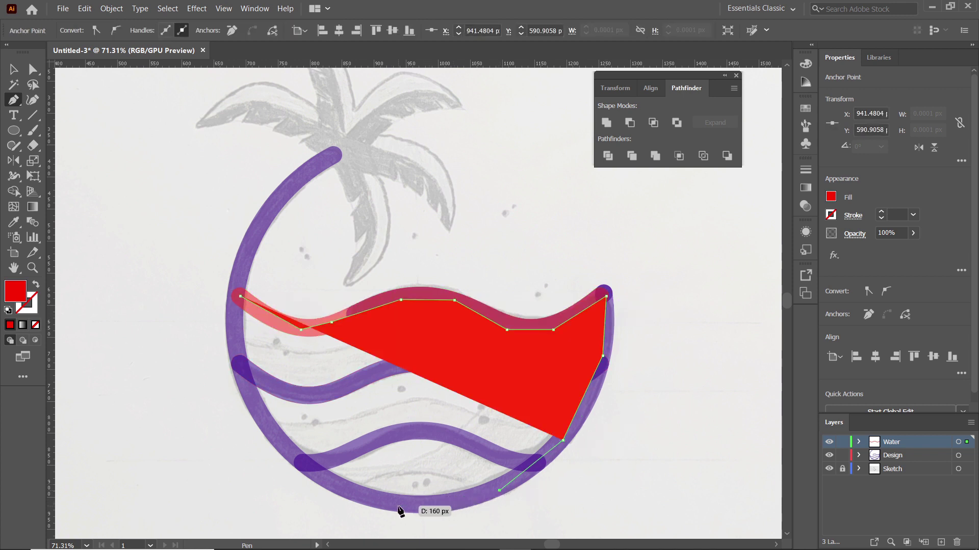
click(500, 491)
click(398, 507)
click(290, 464)
click(236, 350)
click(240, 297)
Step: Merge the red water shape and the red wave into one shape with Pathfinder Unite
key(v)
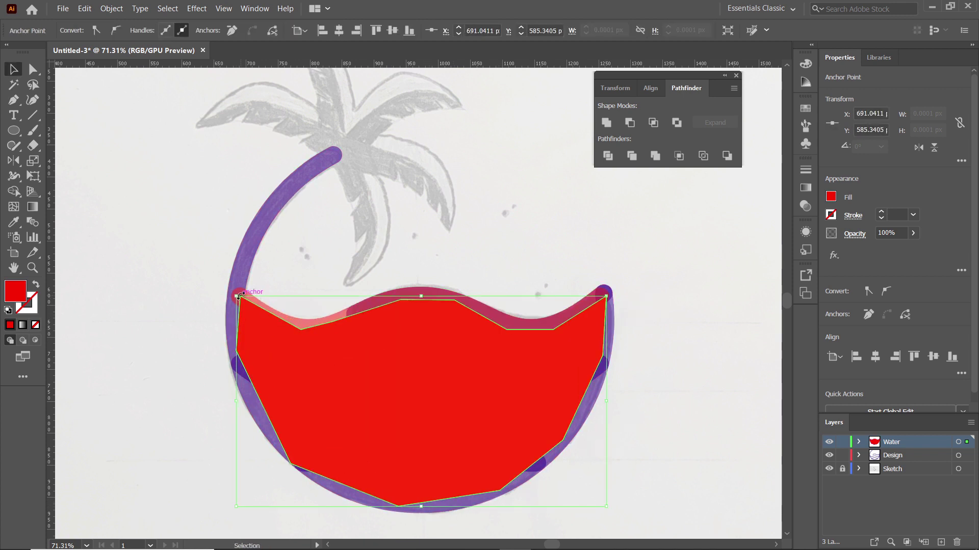
shift+click(306, 321)
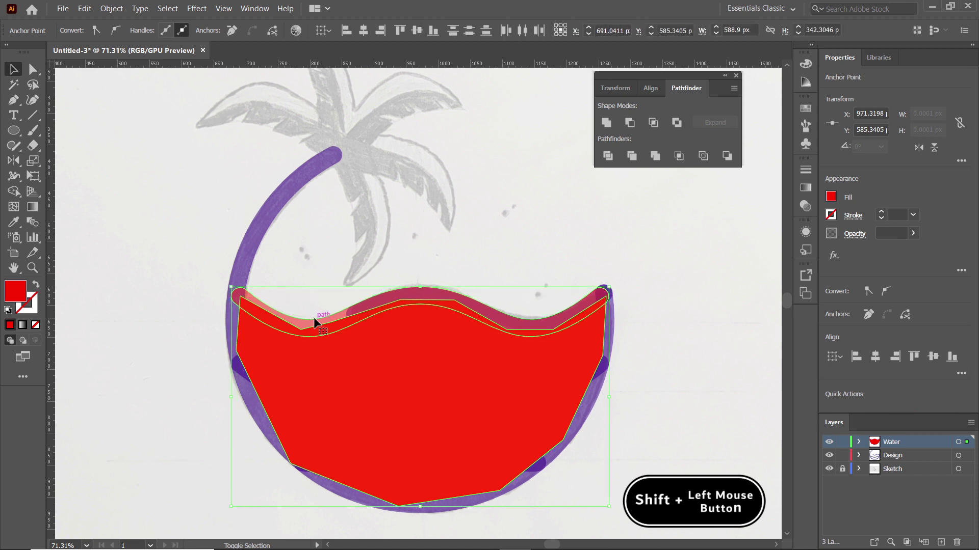
click(606, 123)
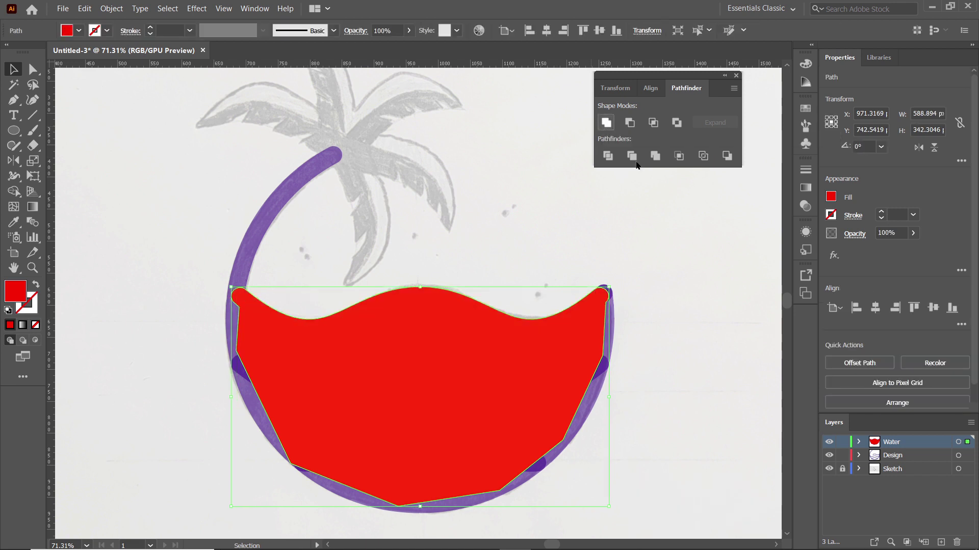
Step: Set the water shape's opacity to 51% and move the Water layer below the Design layer
click(913, 233)
drag(891, 249, 888, 250)
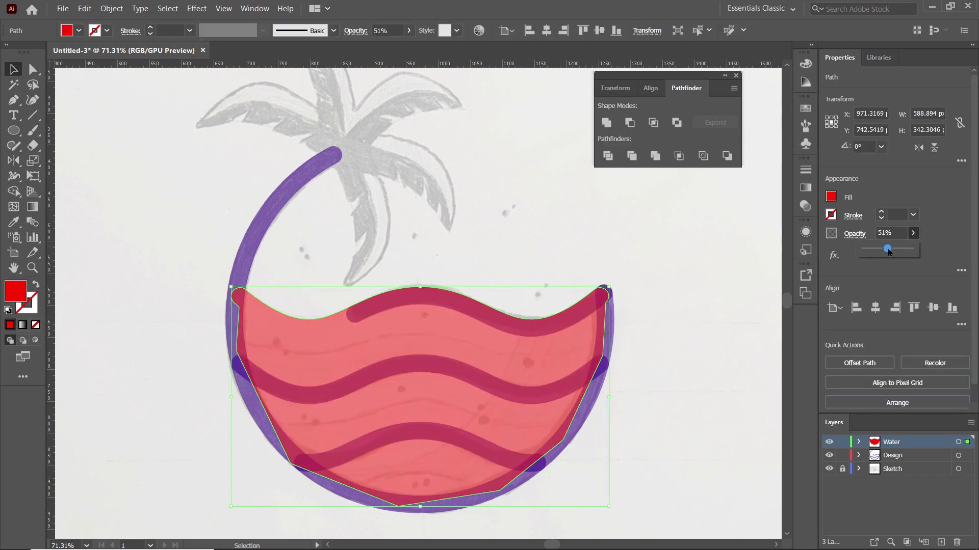
drag(892, 445, 892, 465)
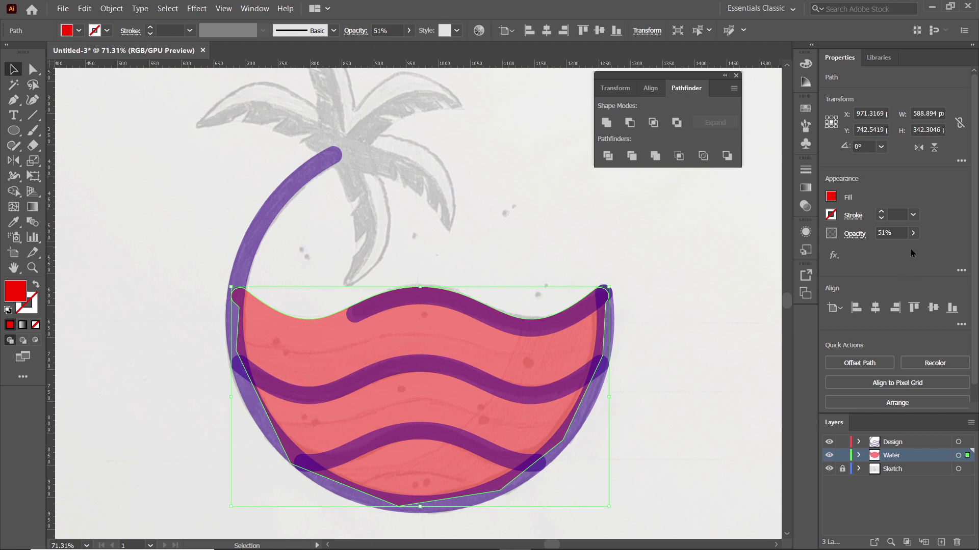
Step: Set the water shape's opacity to 100%
click(912, 234)
drag(889, 249, 915, 249)
click(891, 455)
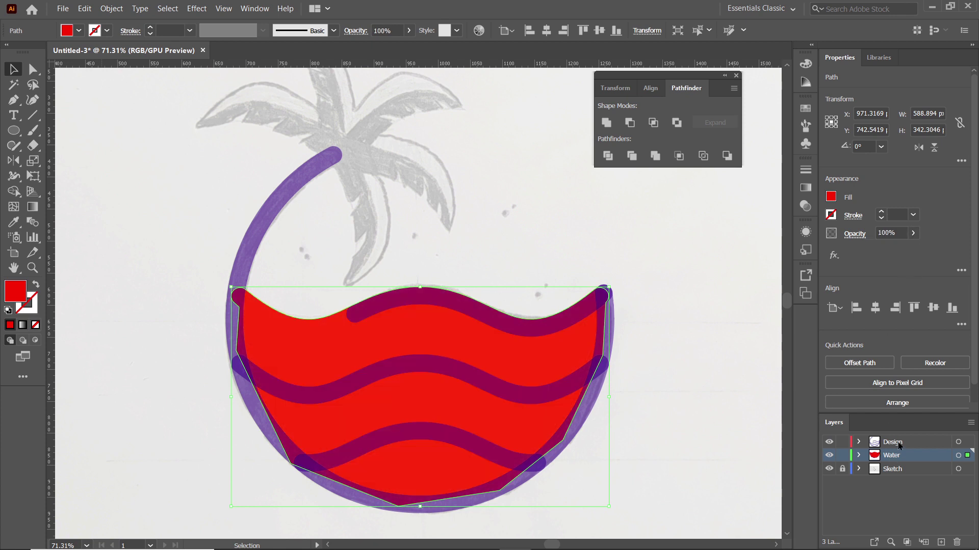
Step: Select all artwork on the Design layer and set its opacity to 100%
click(898, 446)
click(965, 442)
click(913, 233)
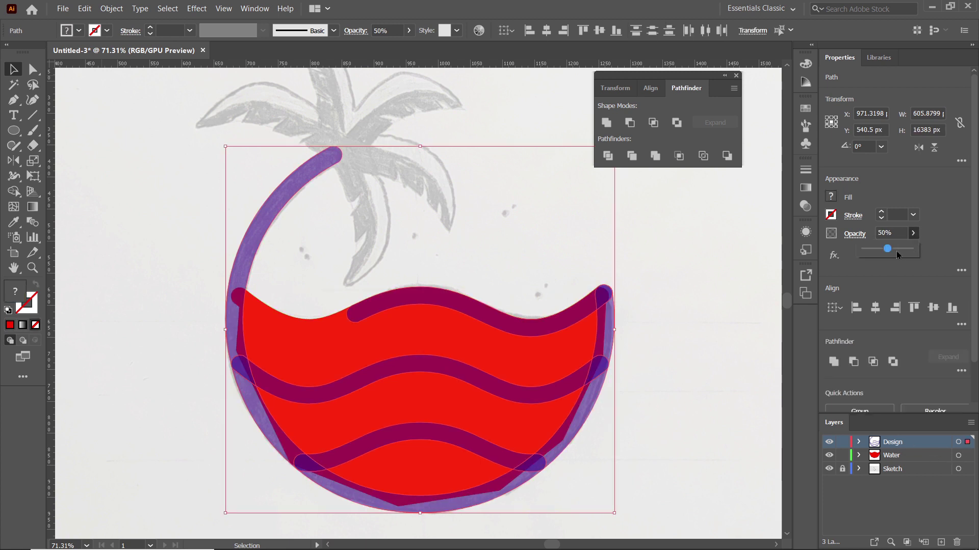
drag(887, 249, 912, 249)
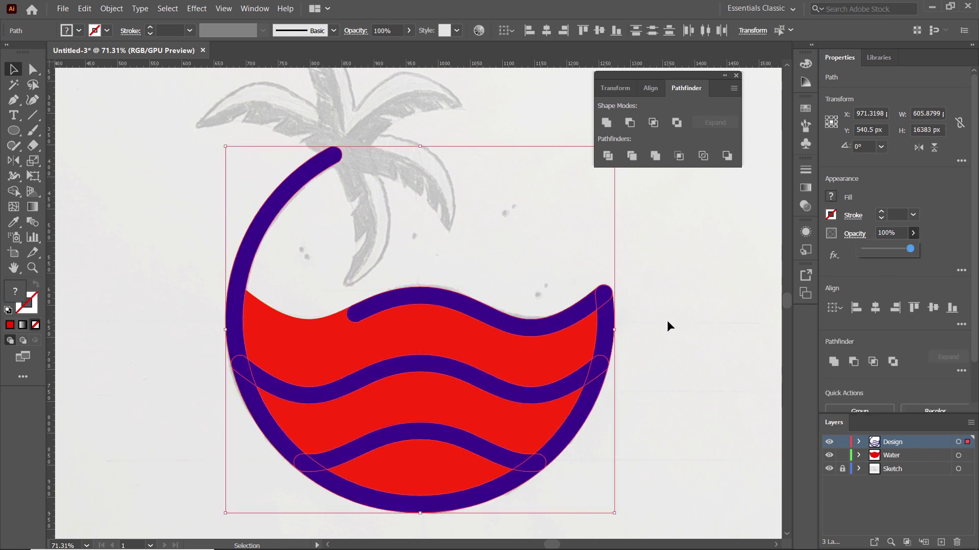
Step: Paste the colour palette with its hex labels onto a new Colors layer between Water and Sketch
key(a)
key(ctrl+0)
key(v)
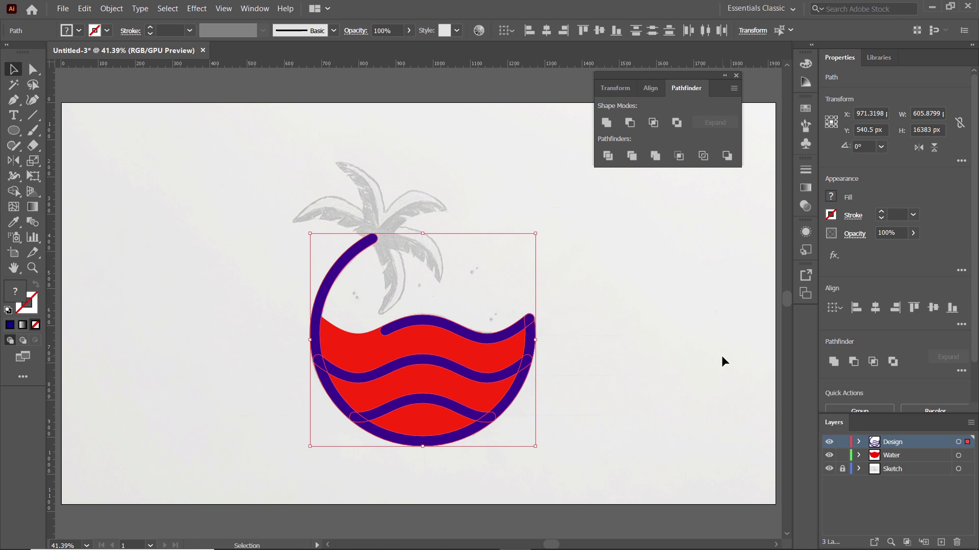
key(ctrl+v)
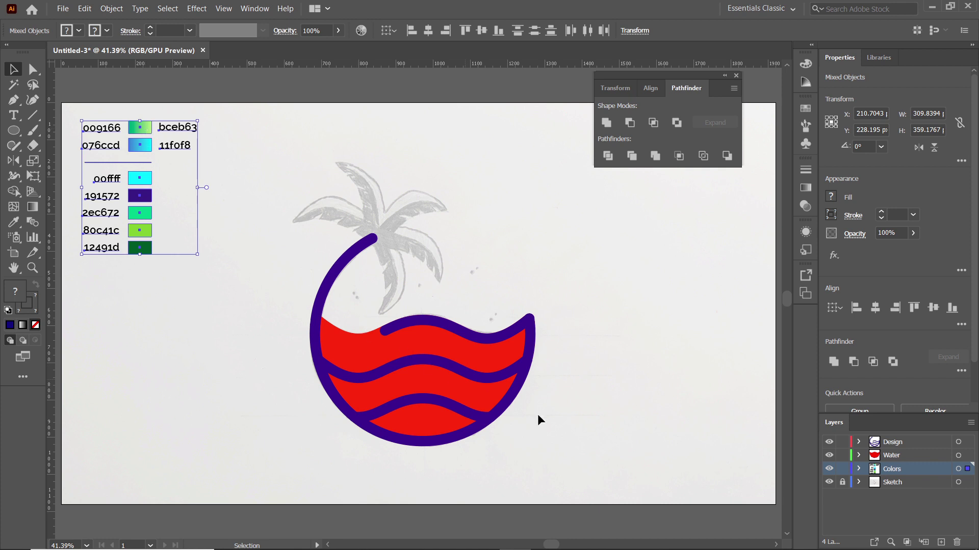
Step: Fill all artwork on the Design layer with the palette colour 191572 using the Eyedropper
click(927, 446)
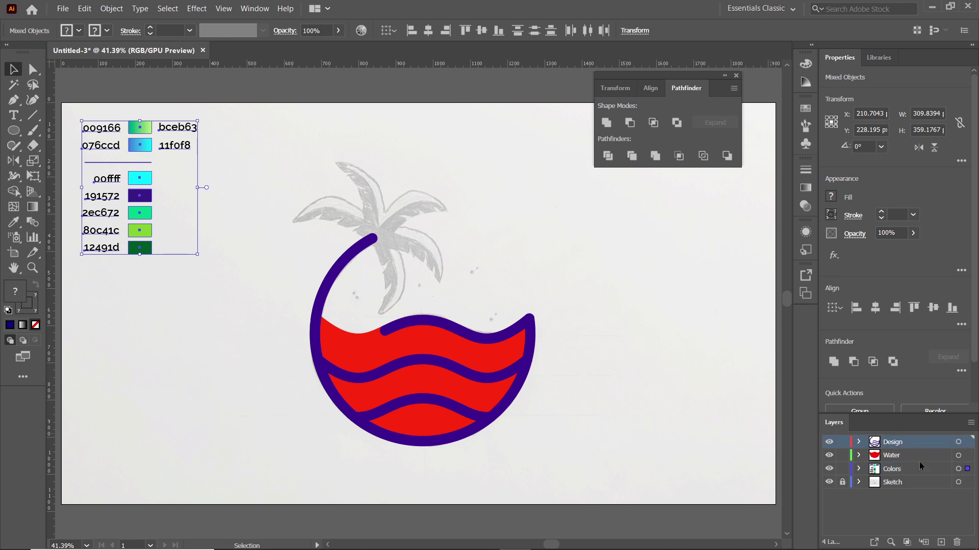
click(958, 442)
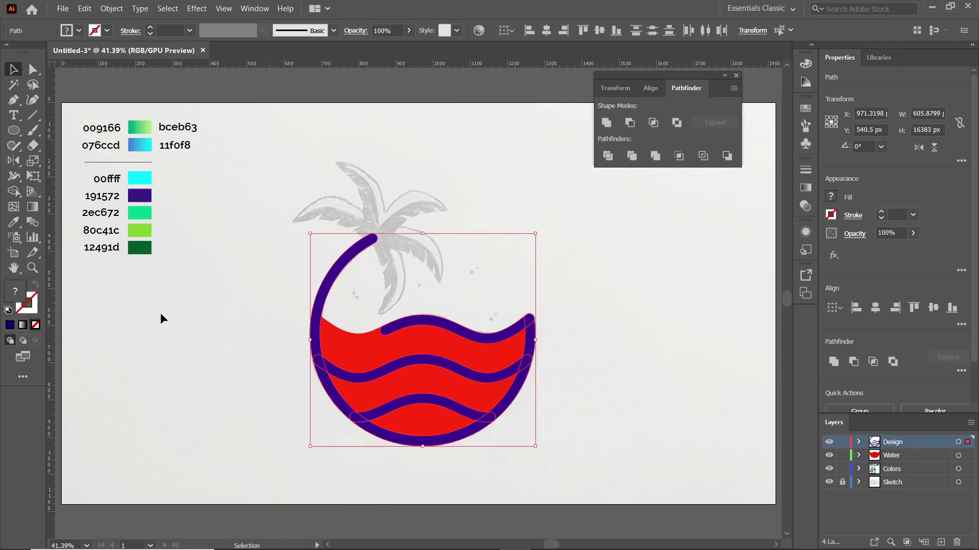
click(13, 222)
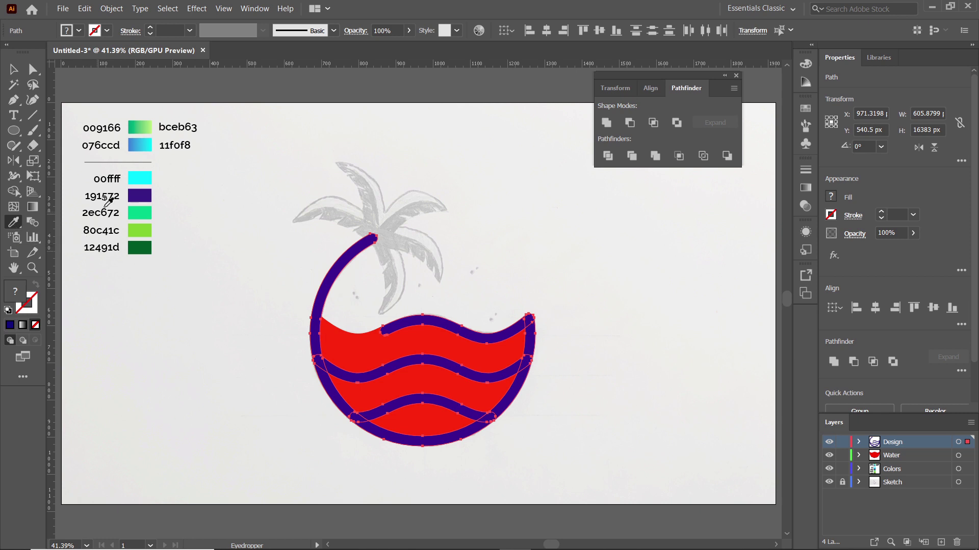
click(148, 196)
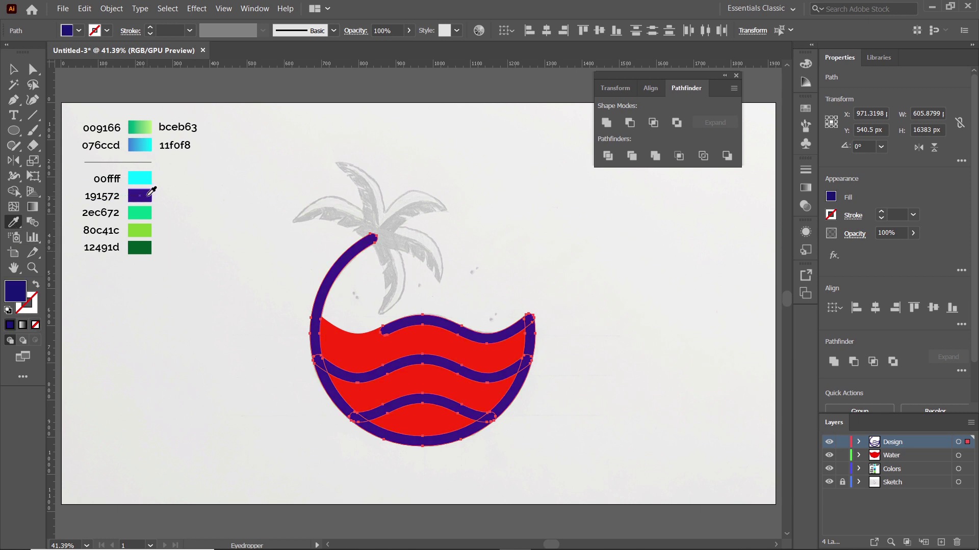
Step: Fill the water shape with the palette's 076ccd–11f0f8 gradient and rotate the gradient to a vertical -90°
click(14, 69)
click(352, 343)
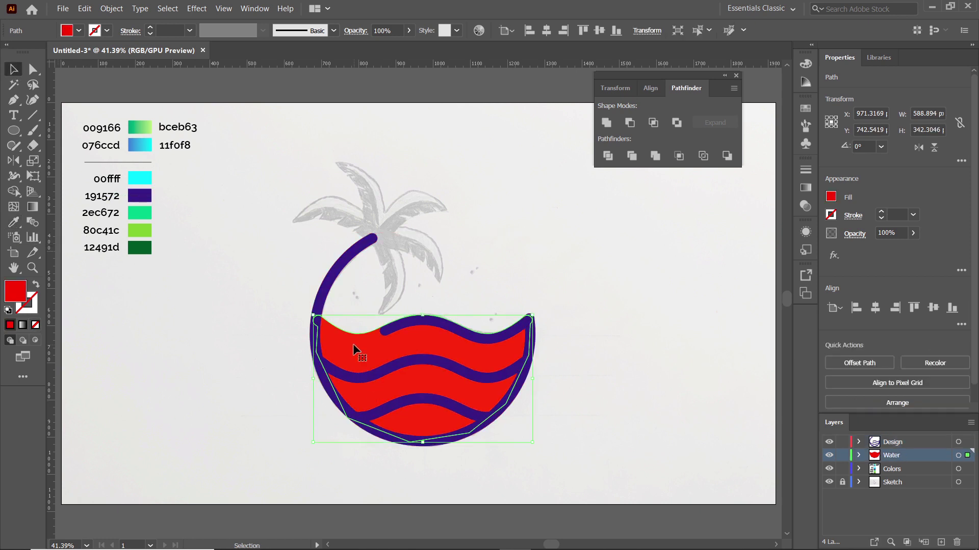
click(18, 227)
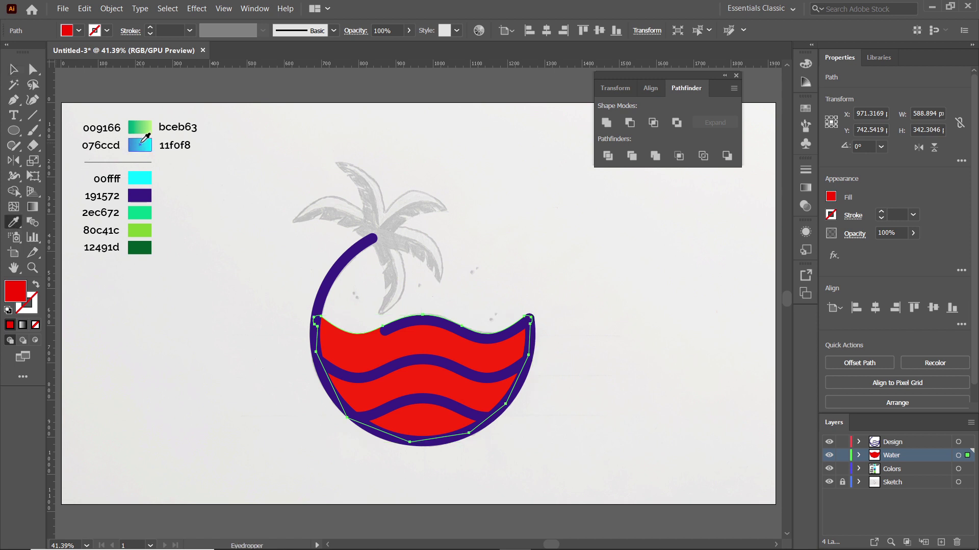
click(143, 141)
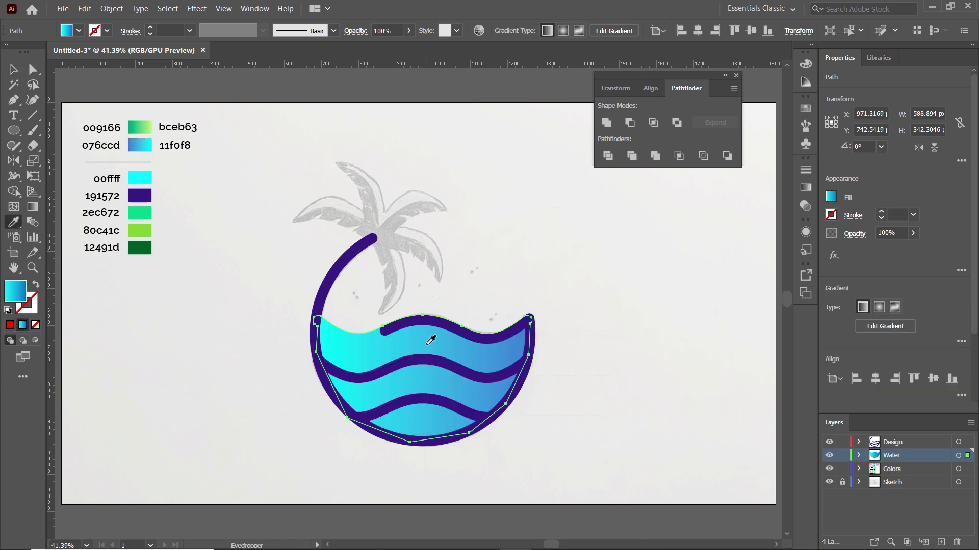
key(g)
mouse_move(539, 380)
mouse_down()
mouse_move(317, 456)
mouse_move(423, 471)
mouse_move(421, 378)
mouse_up()
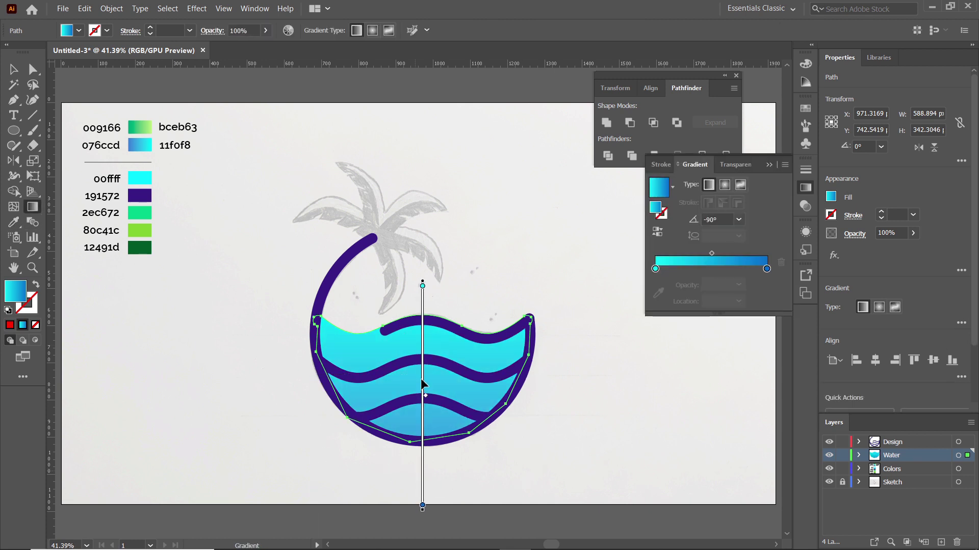
Step: Duplicate the water shape about 67 px lower and fill the copy with the red swatch
click(13, 71)
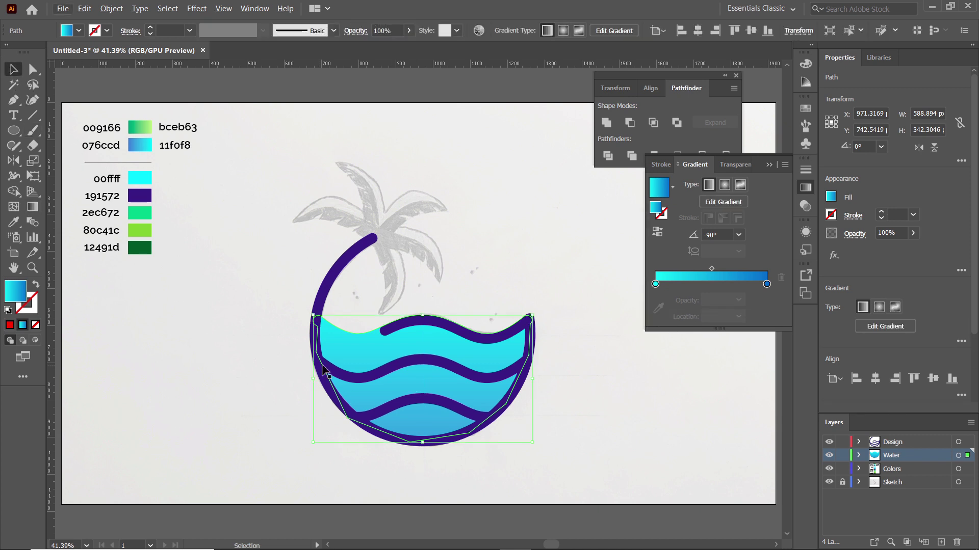
drag(421, 338, 417, 363)
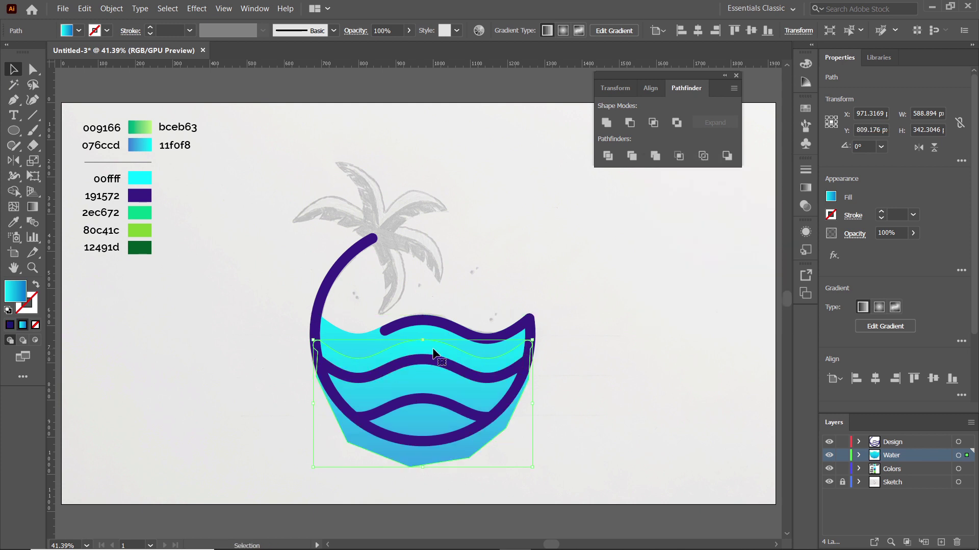
click(79, 31)
click(46, 53)
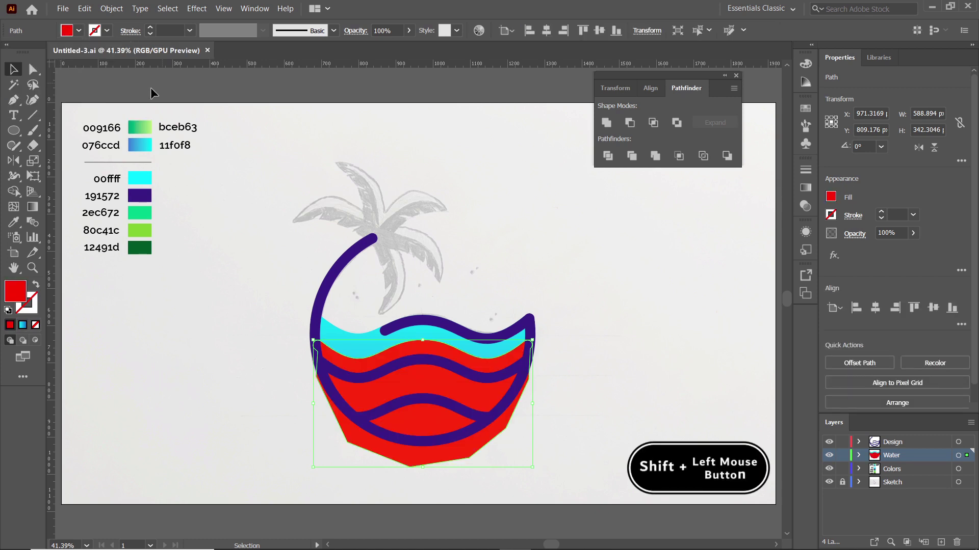
Step: Remove the part of the red copy below the middle wave with the Shape Builder
shift+click(424, 361)
click(14, 192)
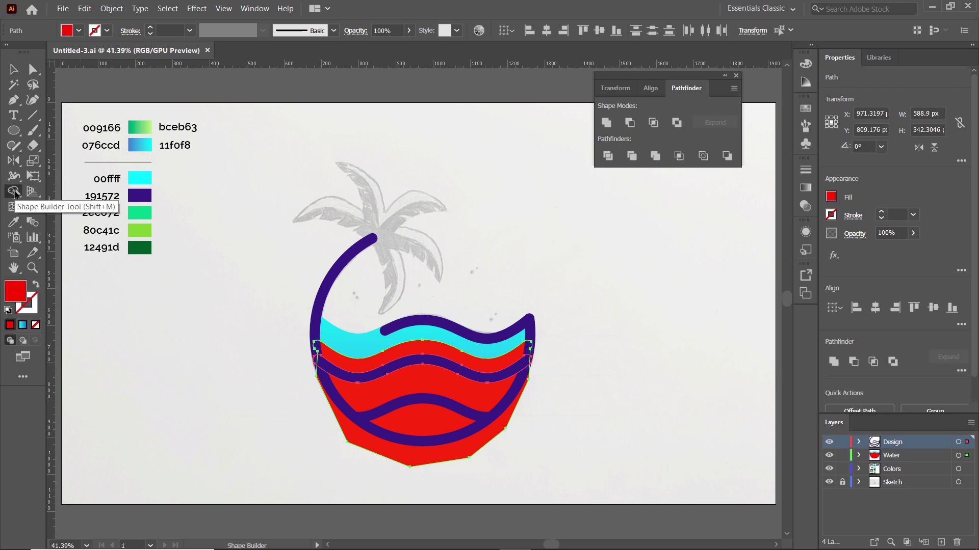
alt+click(421, 378)
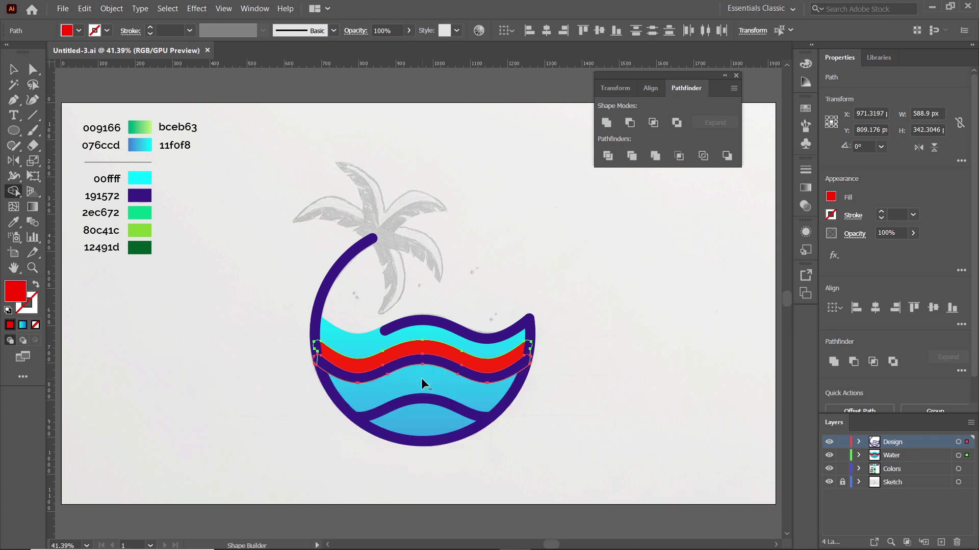
Step: Duplicate the red band twice, placing one copy below the middle wave and one below the bottom wave
key(v)
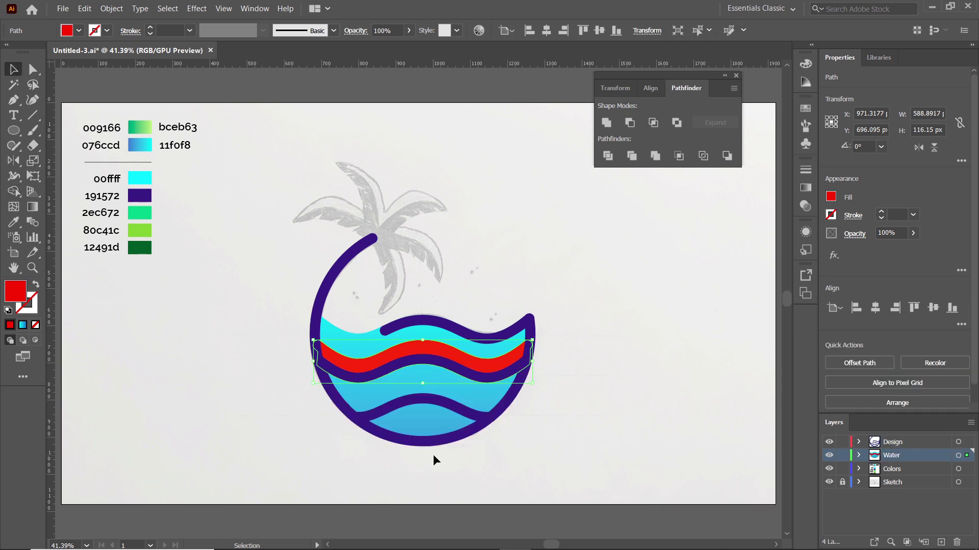
alt+click(434, 349)
drag(434, 349, 436, 431)
Step: Trim off the parts of the two lower red bands outside the circle with the Shape Builder, and deselect the artwork
drag(279, 481, 553, 359)
click(13, 192)
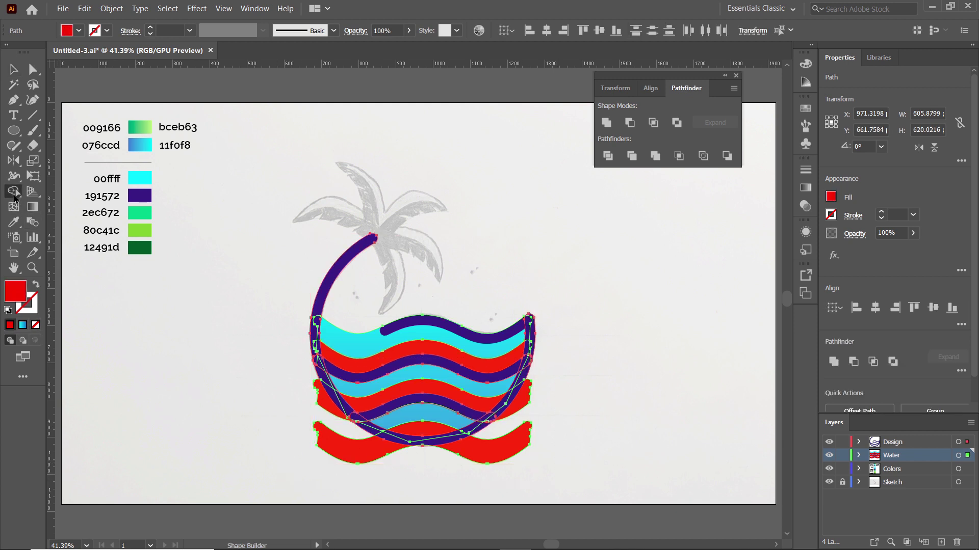
alt+click(354, 454)
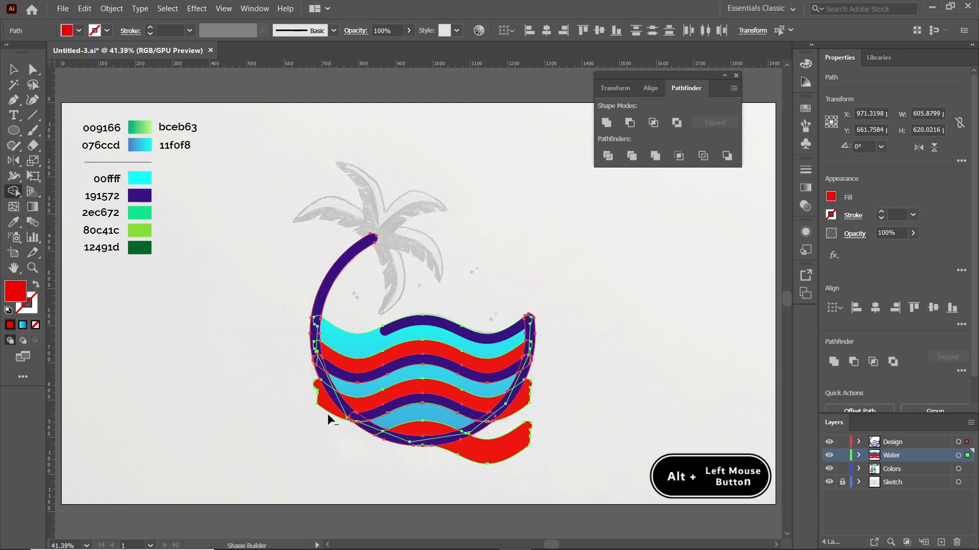
alt+click(347, 418)
alt+click(497, 448)
alt+click(525, 390)
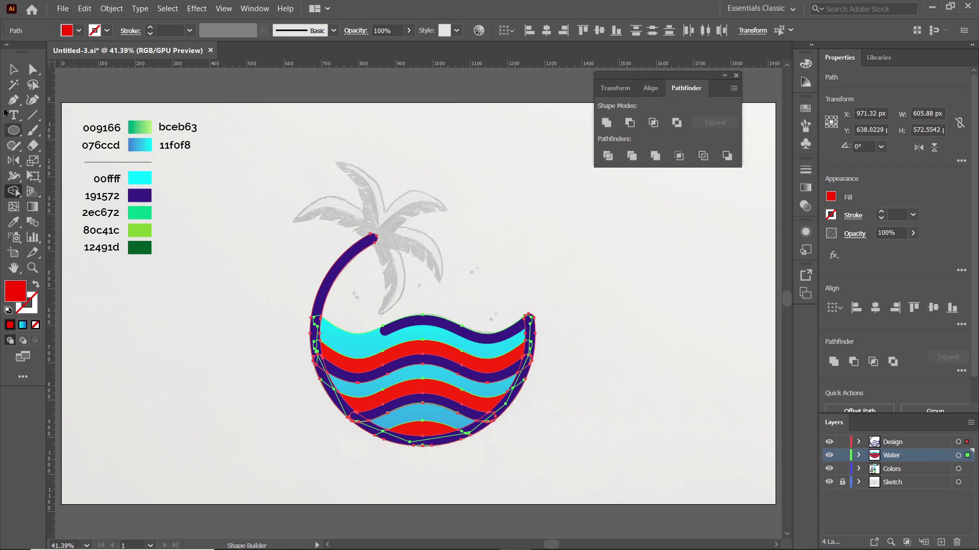
click(13, 69)
click(604, 383)
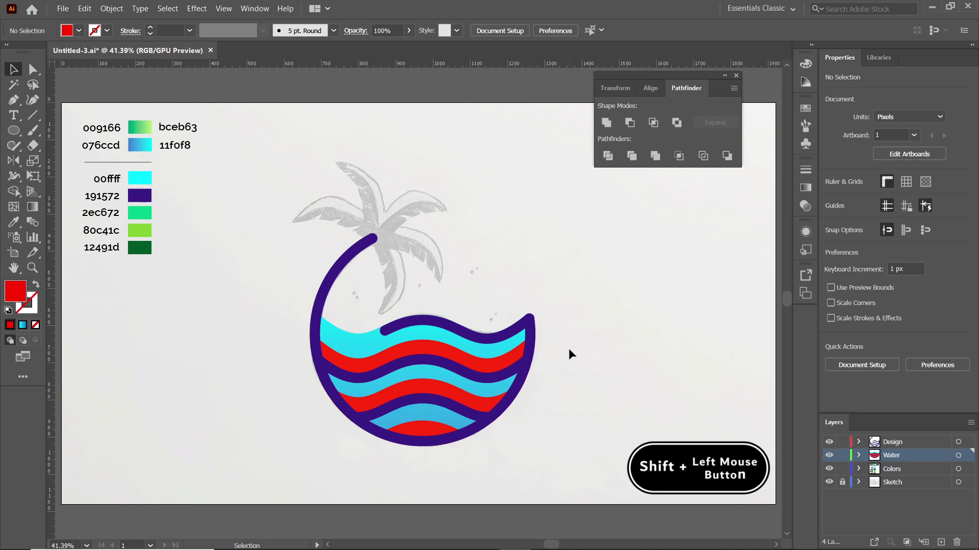
Step: Fill the three red bands with the palette colour 00ffff using the Eyedropper
click(439, 350)
shift+click(431, 396)
shift+click(429, 425)
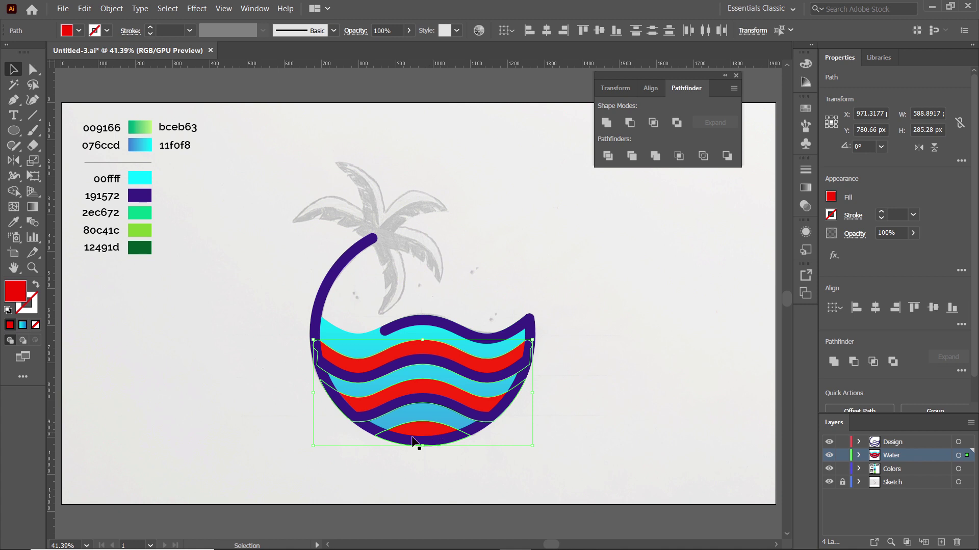
click(11, 222)
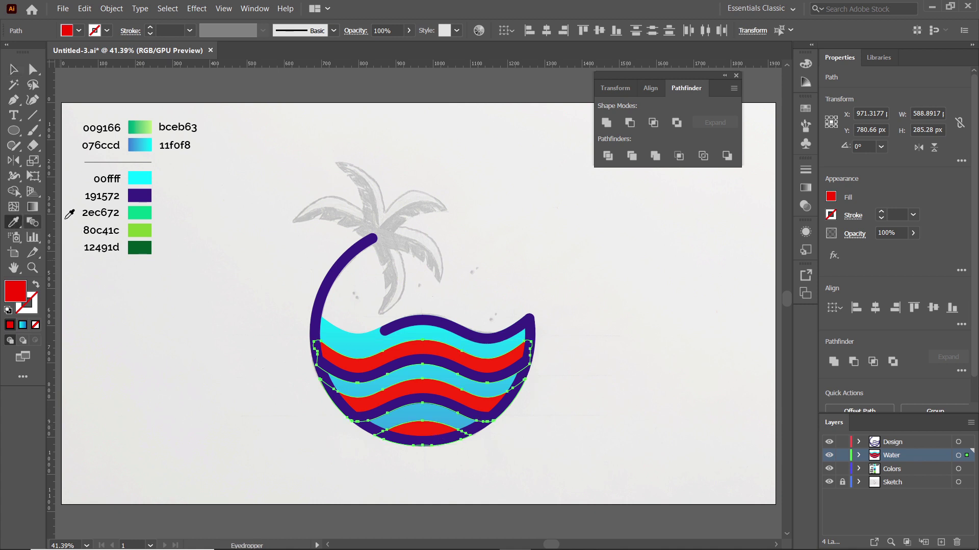
click(142, 177)
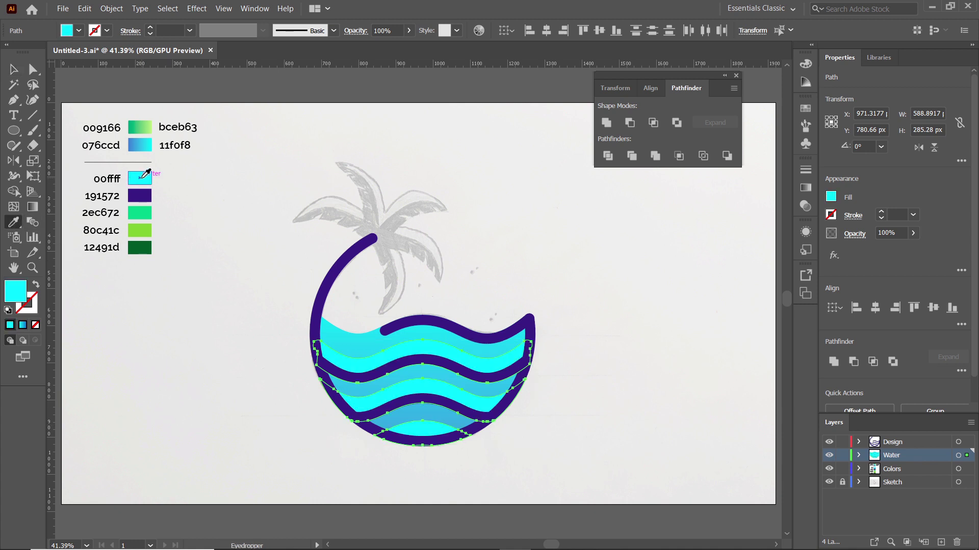
Step: Set the opacity of the three cyan wave bands to 40% and deselect them
click(888, 233)
text(40)
key(Return)
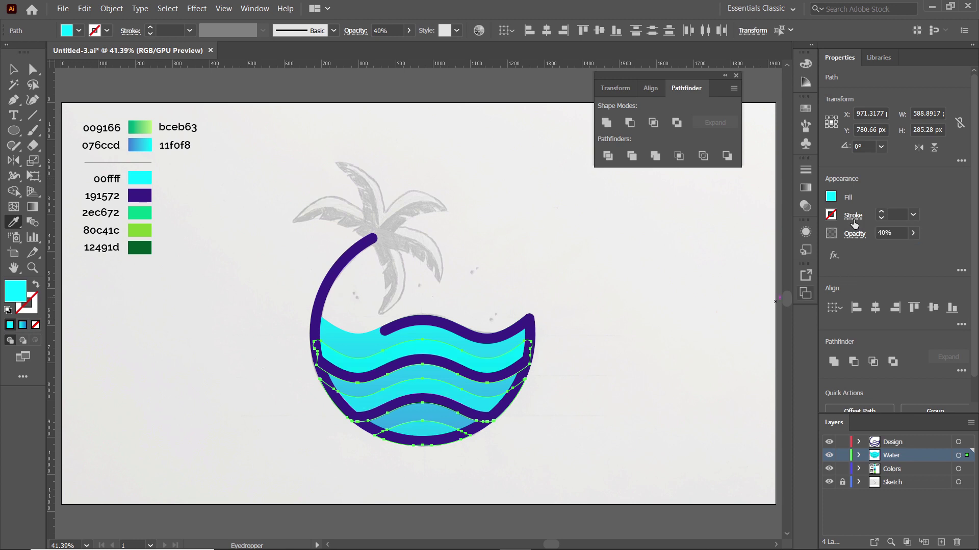
key(v)
click(610, 372)
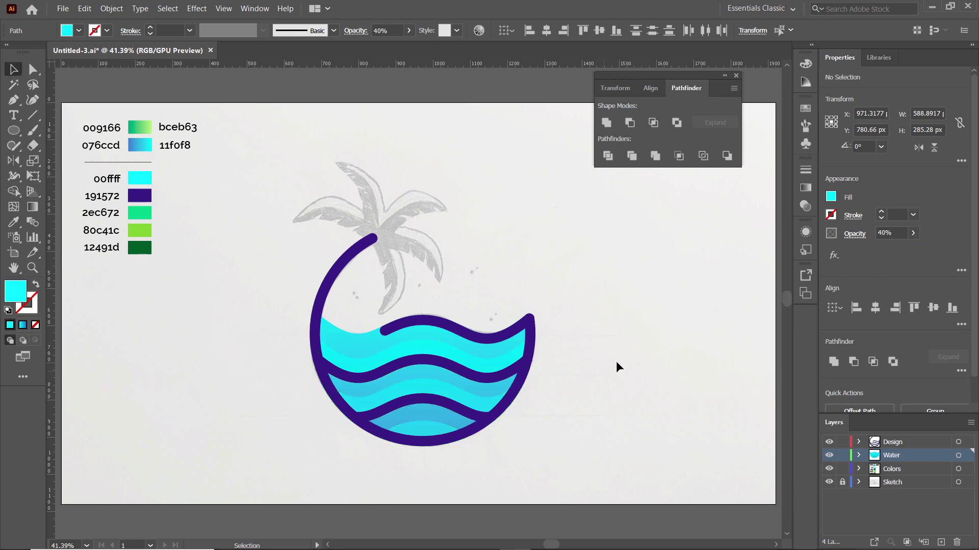
Step: Place a copy of the top cyan band beside the circle, with no fill and a 3 pt red stroke
click(445, 355)
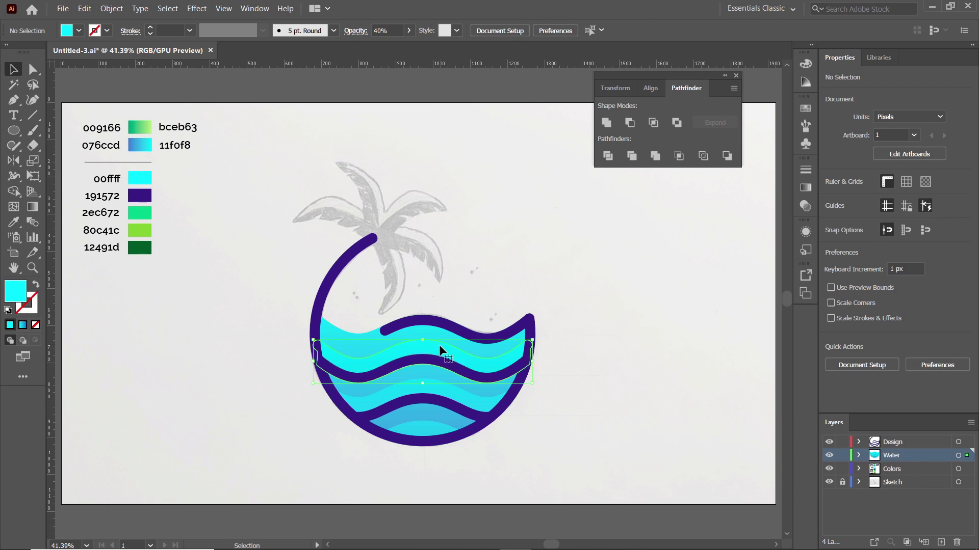
drag(424, 350, 661, 350)
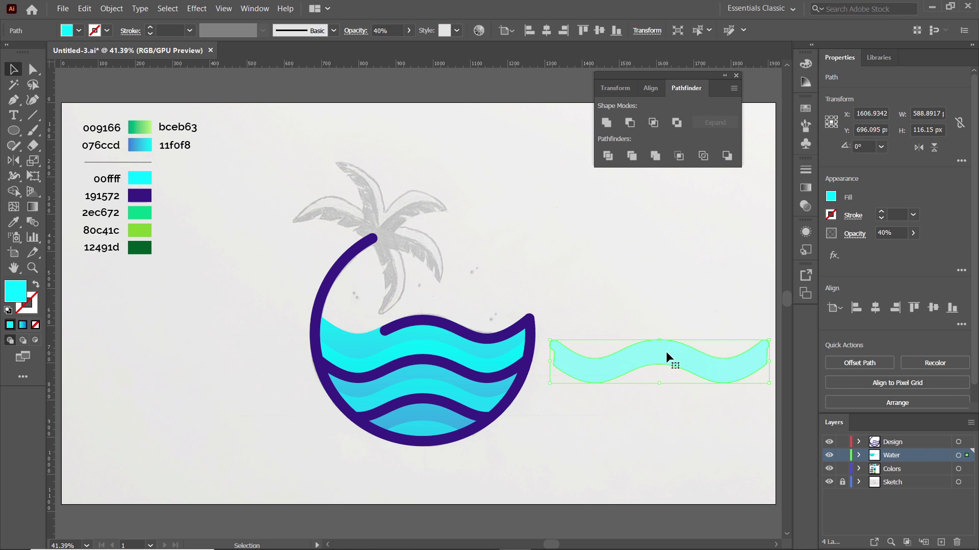
click(79, 30)
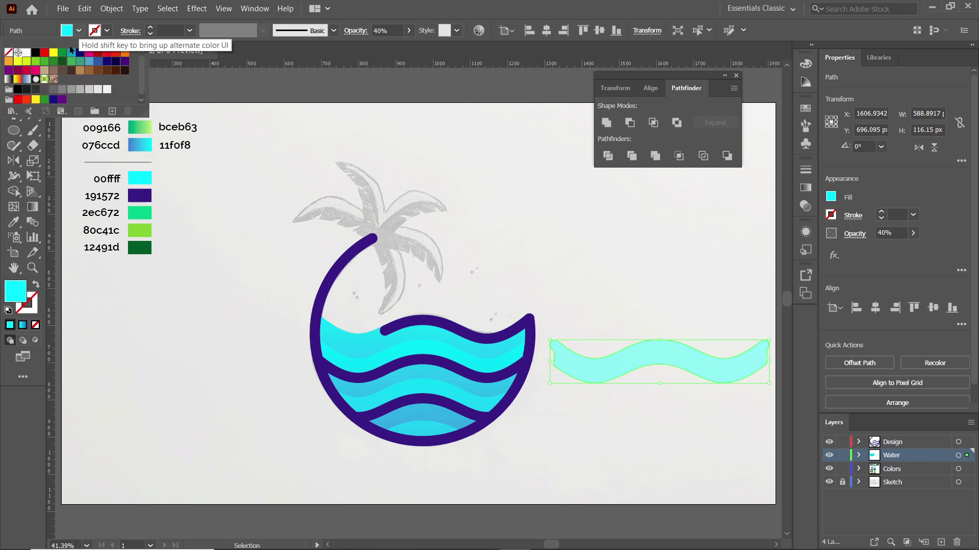
click(9, 52)
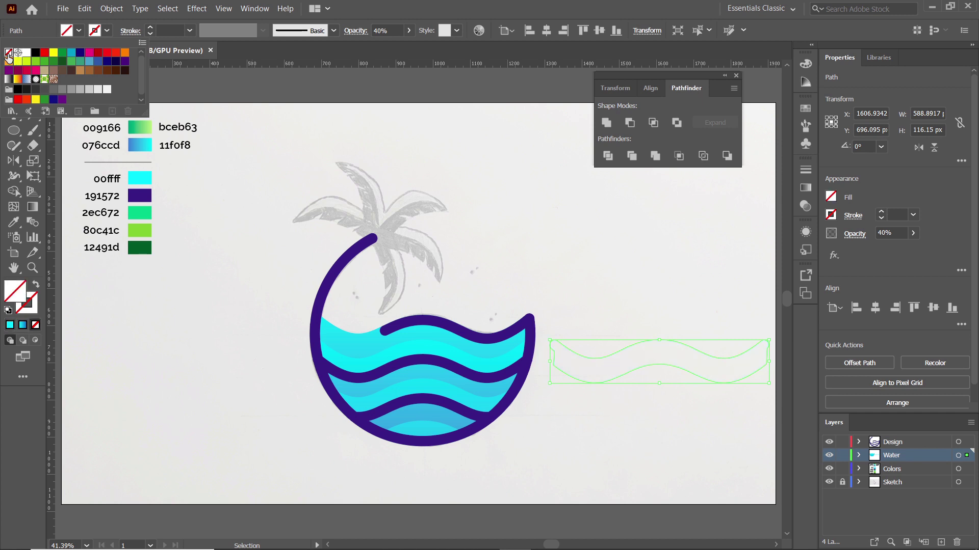
click(107, 32)
click(107, 32)
click(45, 53)
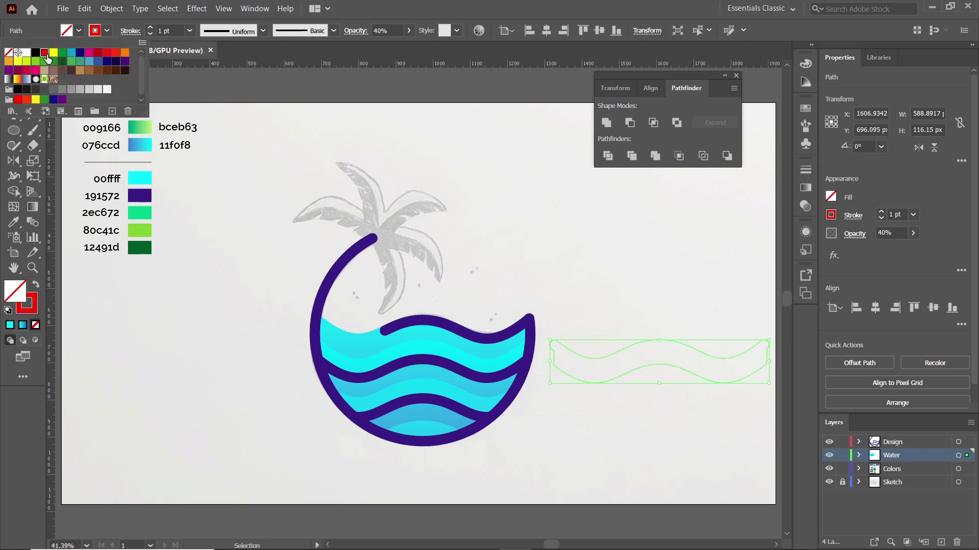
click(162, 31)
text(3)
key(Return)
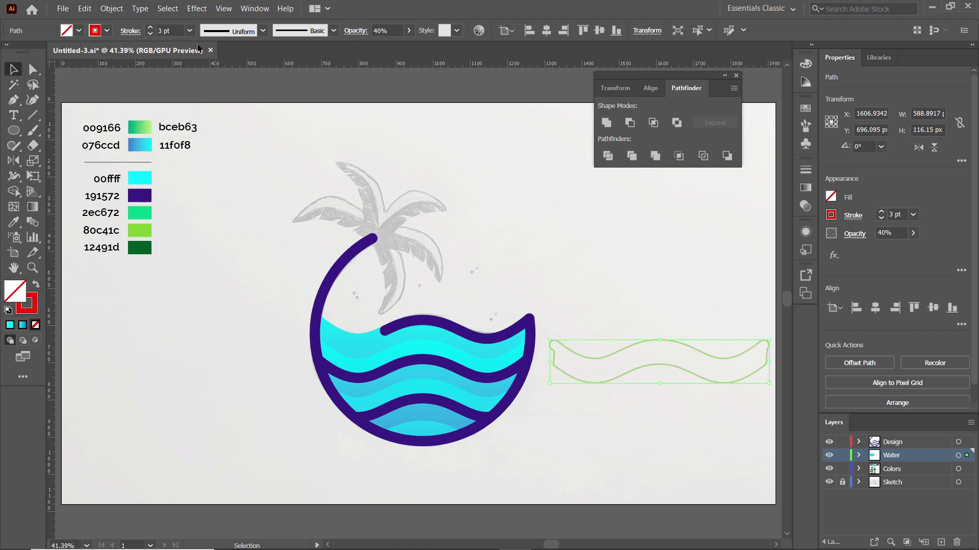
Step: Delete the copied band's lower edge and both end caps with Direct Selection, keeping only its upper wave line
key(z)
drag(750, 391, 795, 426)
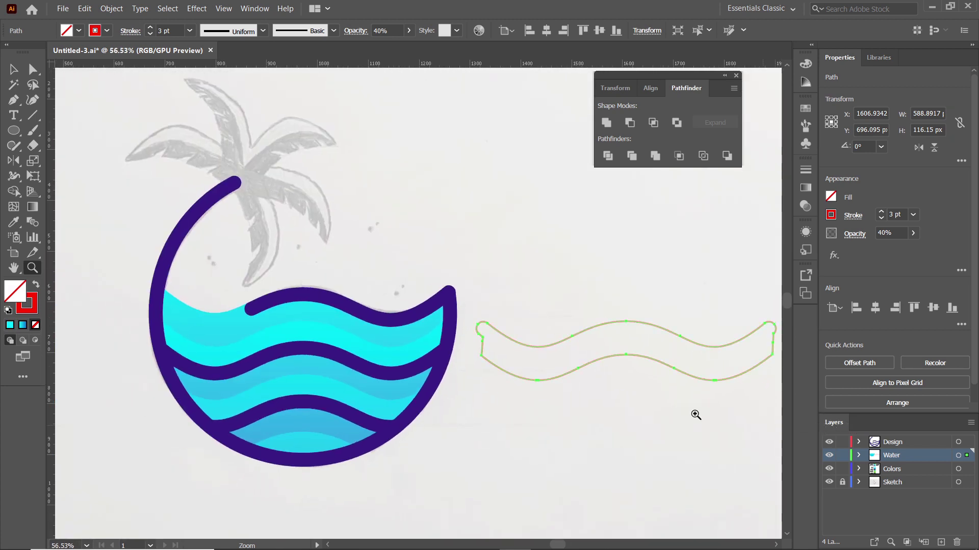
click(36, 74)
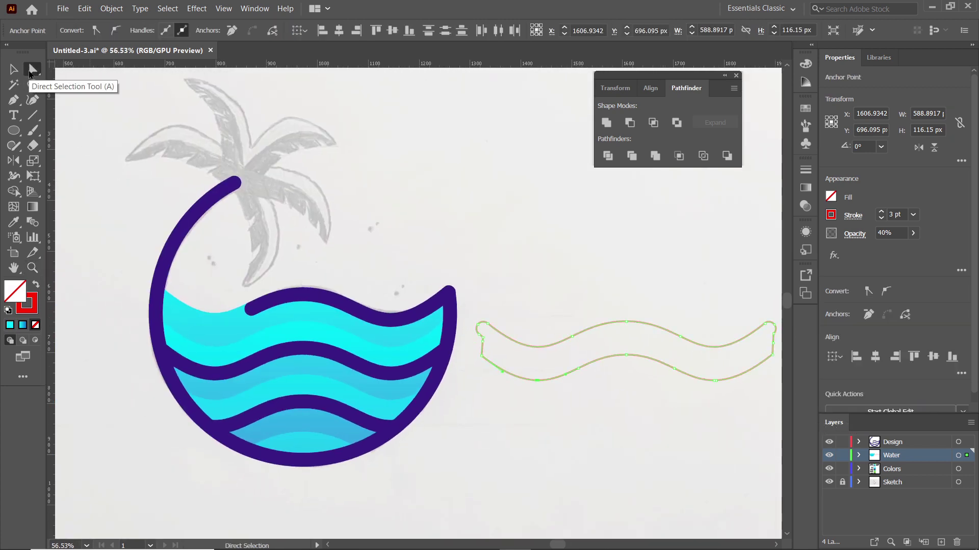
key(Delete)
drag(564, 357, 588, 382)
key(Delete)
drag(616, 343, 730, 404)
key(Delete)
drag(763, 335, 782, 368)
key(Delete)
drag(761, 318, 745, 340)
key(Delete)
drag(448, 315, 462, 361)
key(Delete)
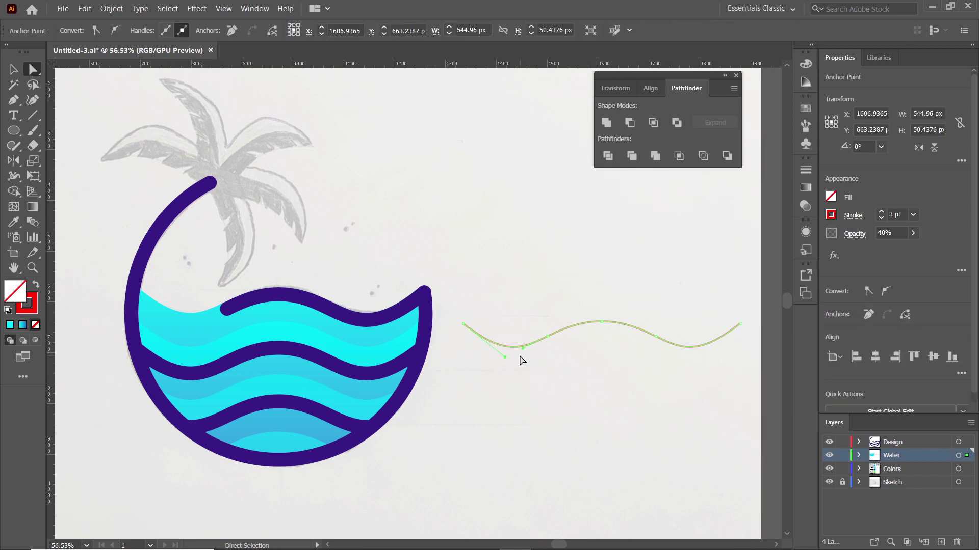
Step: Convert the wave line's stroke to outlines and move it back onto the top cyan band's upper edge
click(111, 9)
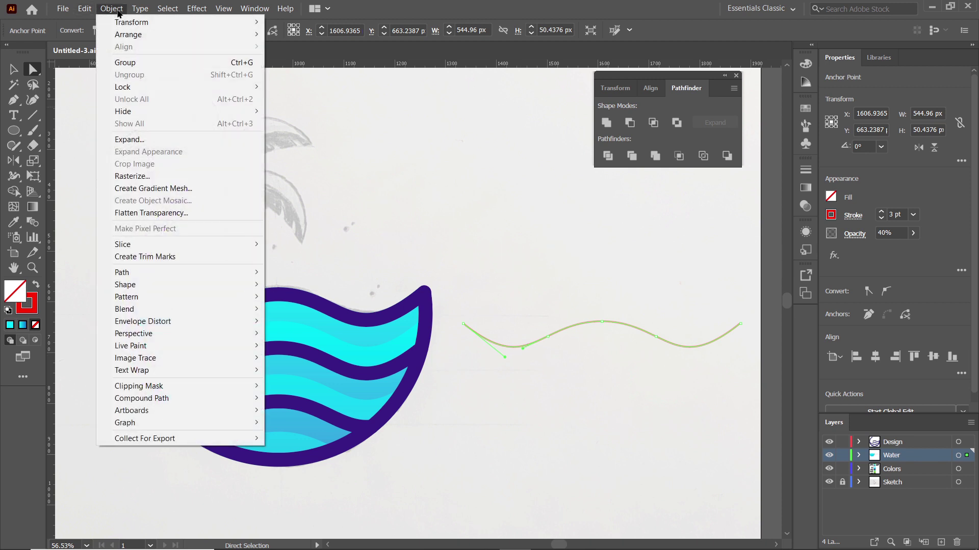
mouse_move(222, 281)
click(301, 300)
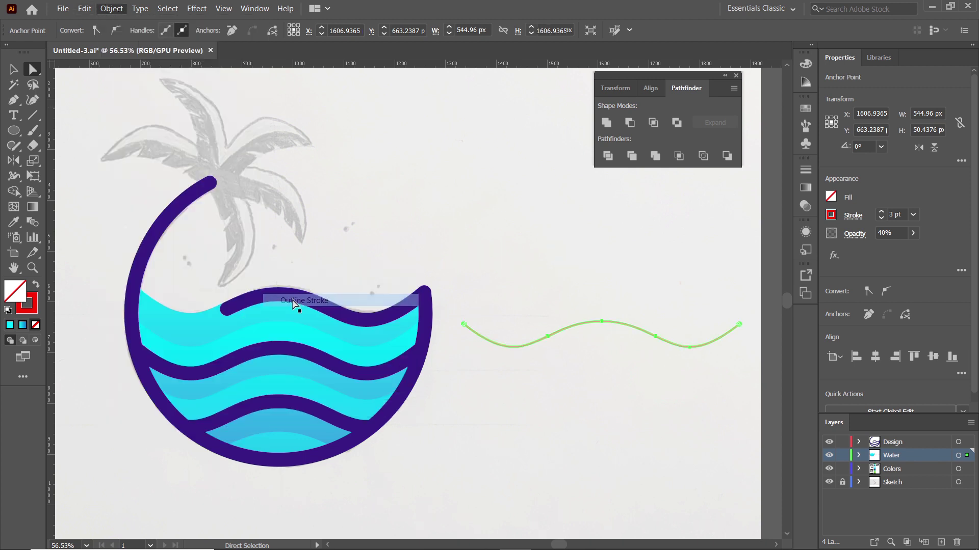
key(v)
drag(628, 325, 302, 326)
Step: Apply a linear gradient to the wave line and add a white colour stop near its middle
click(32, 206)
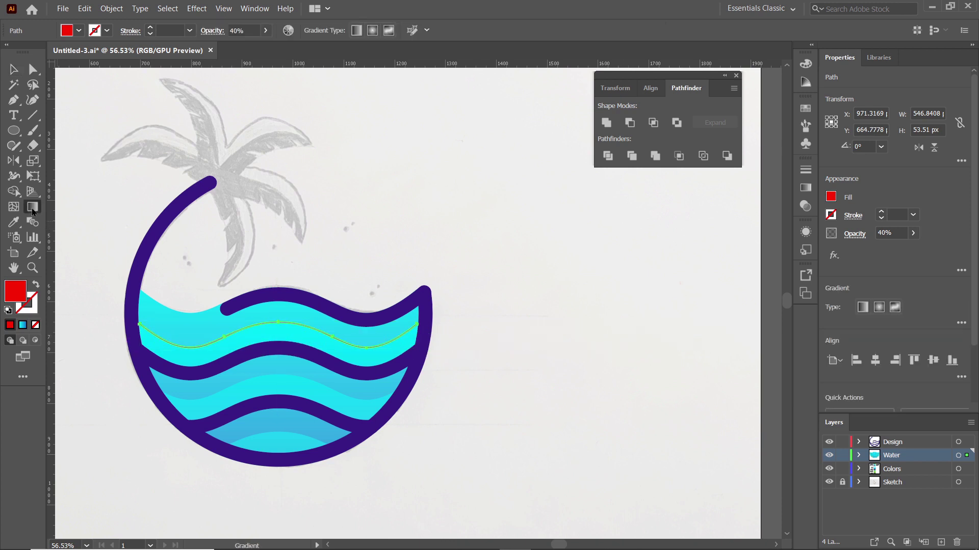
click(694, 264)
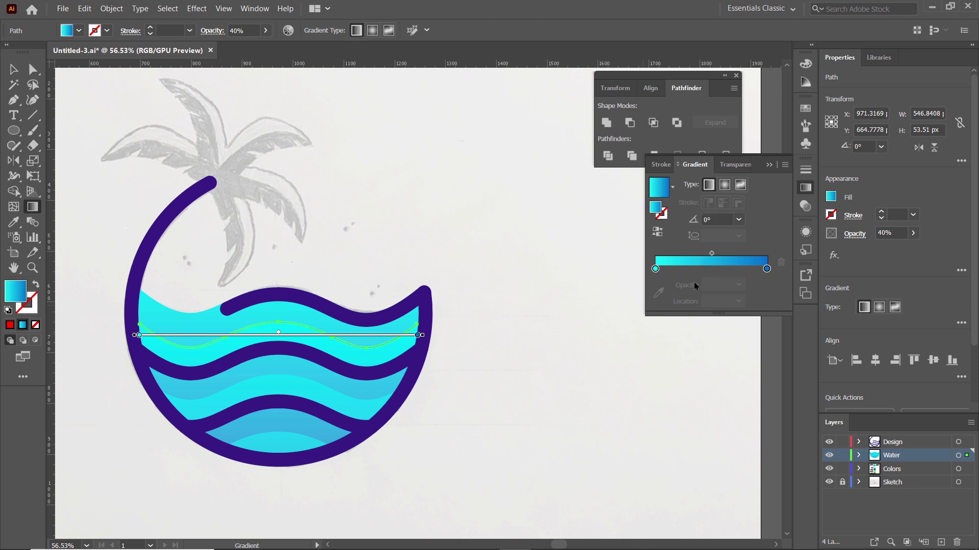
click(712, 269)
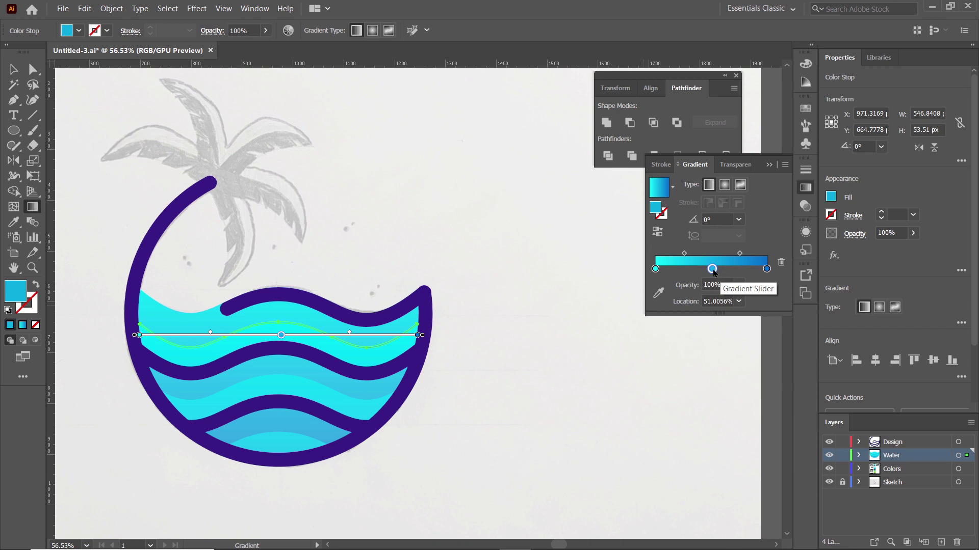
double_click(712, 269)
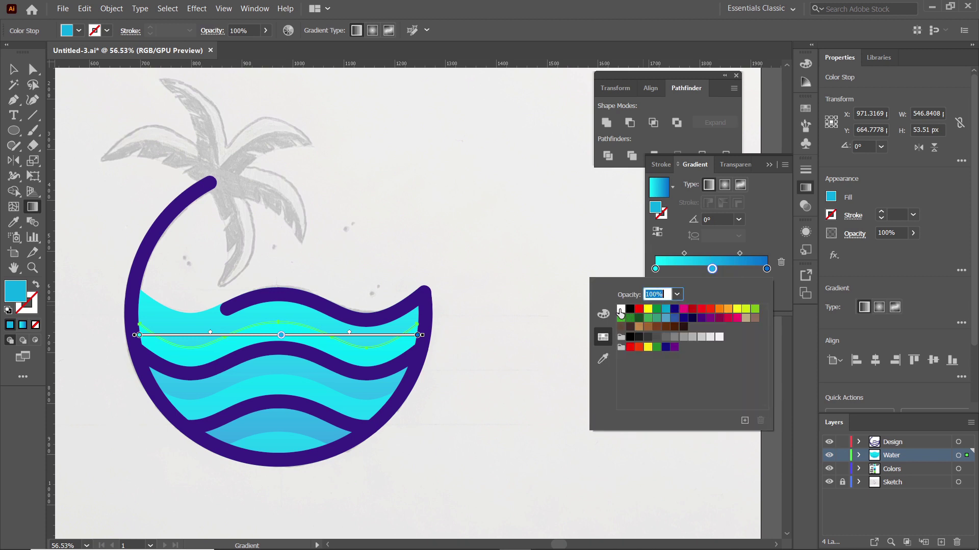
click(620, 309)
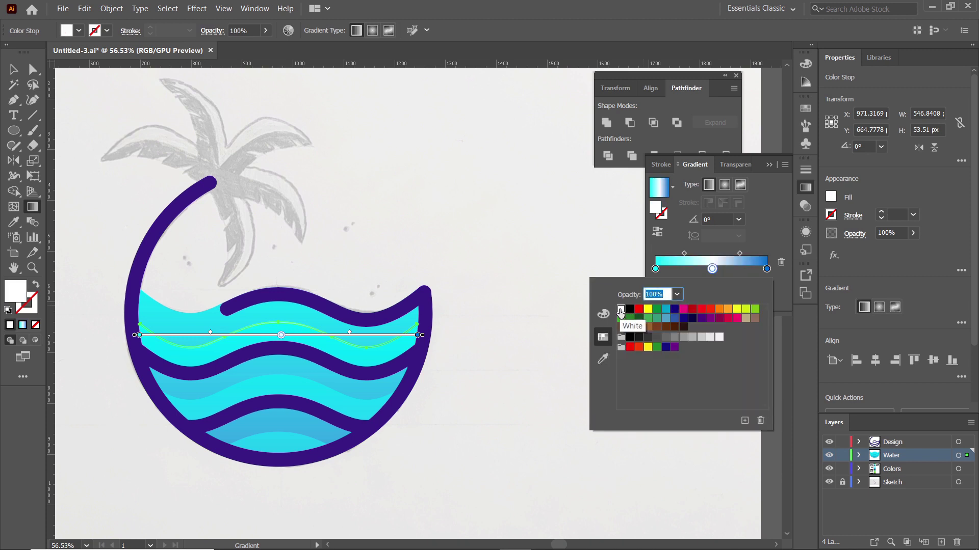
Step: Make both end stops of the wave line's gradient white at 0% opacity, and deselect the line
click(766, 269)
double_click(767, 269)
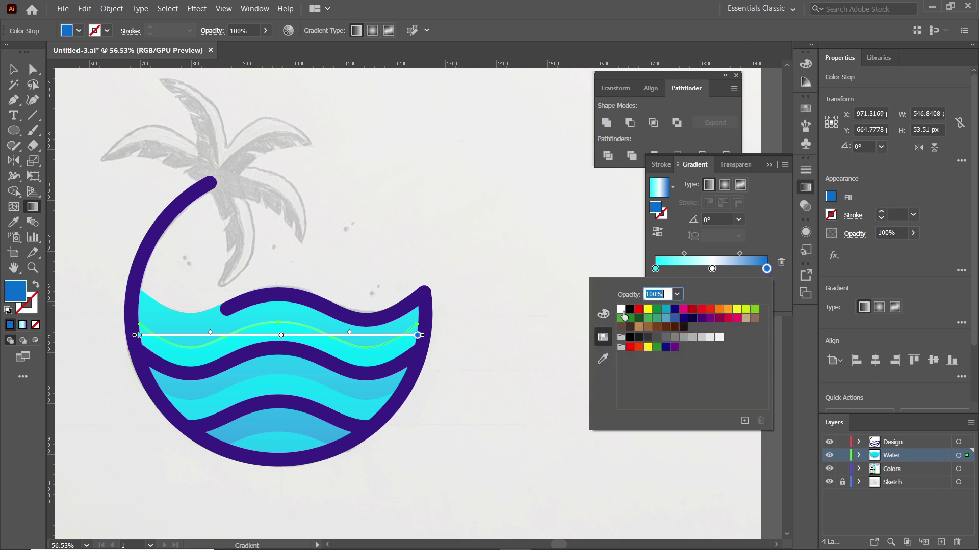
click(621, 309)
click(660, 293)
text(0)
key(Return)
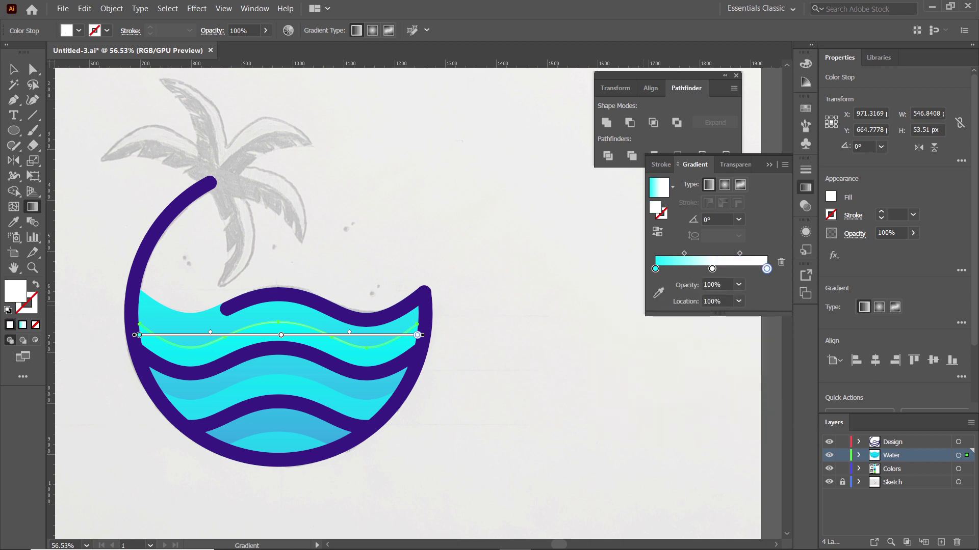
double_click(655, 269)
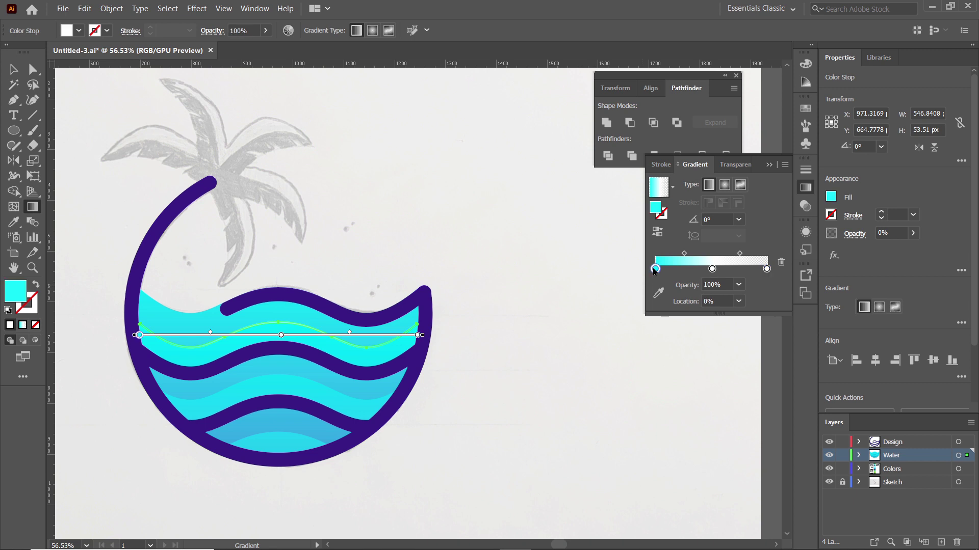
click(620, 310)
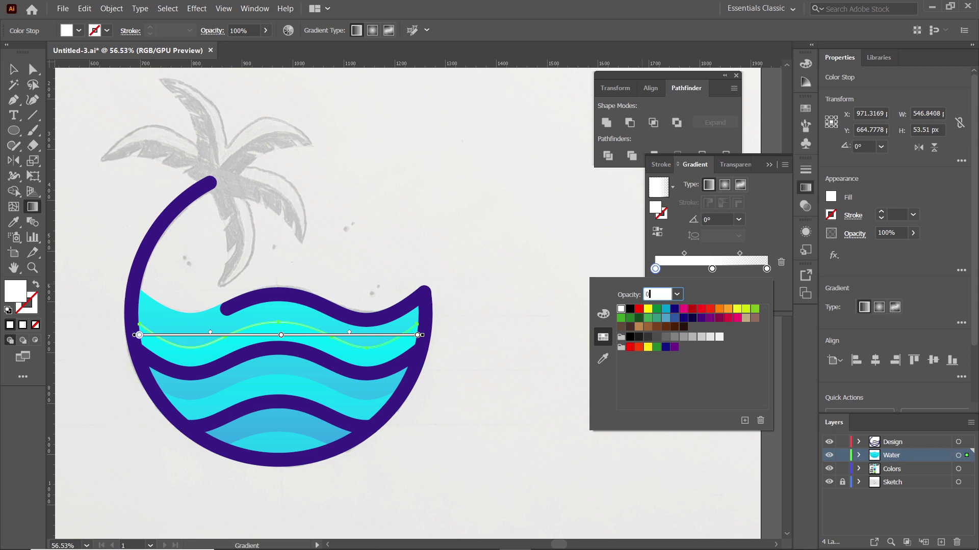
click(589, 274)
key(v)
click(438, 338)
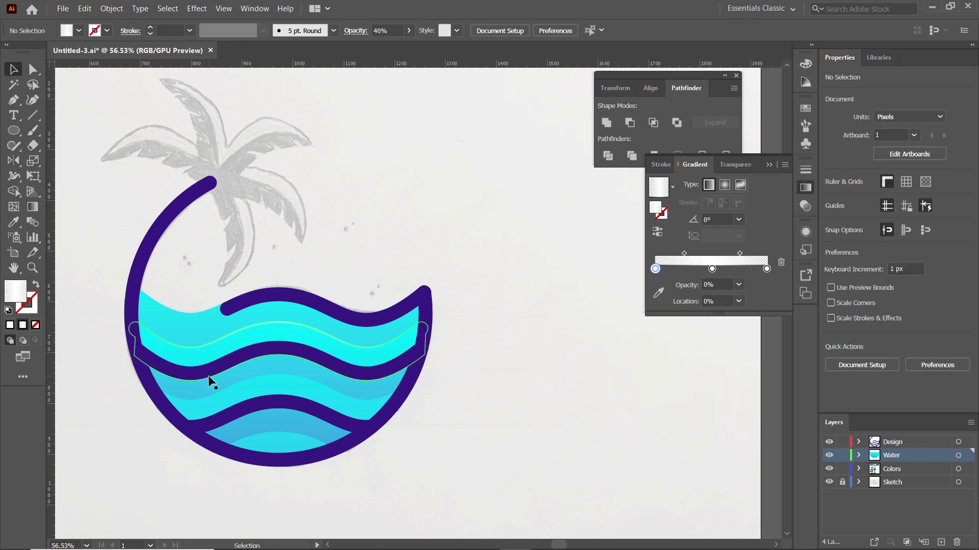
Step: Copy the highlight line onto the middle and bottom bands, and trim the lowest copy outside the circle with the Shape Builder
click(274, 323)
drag(286, 327, 281, 433)
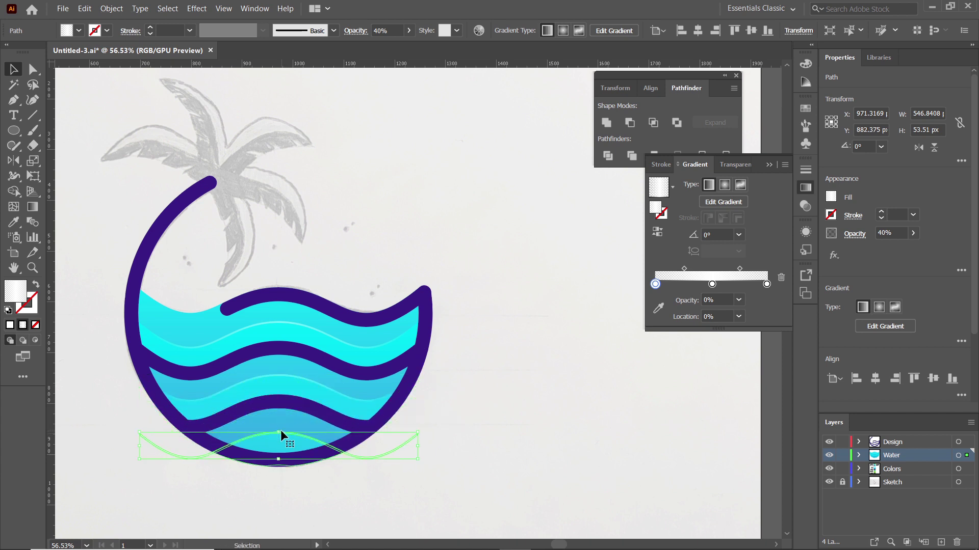
drag(125, 520, 444, 364)
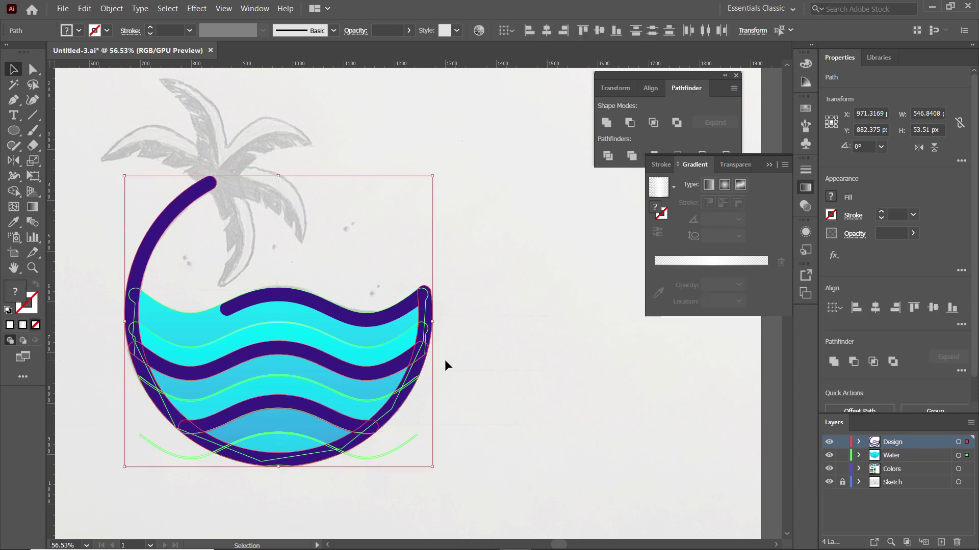
click(13, 191)
alt+click(173, 454)
alt+click(380, 454)
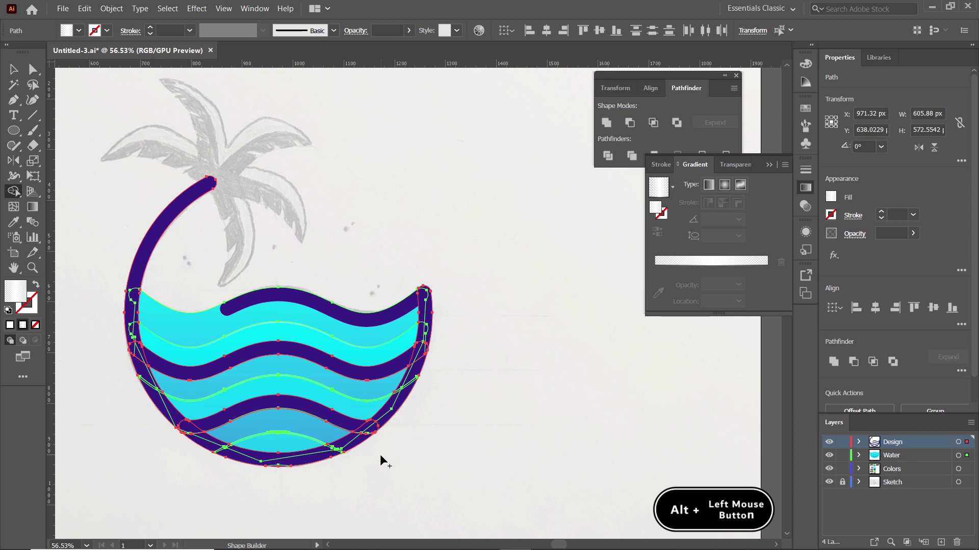
key(v)
click(523, 391)
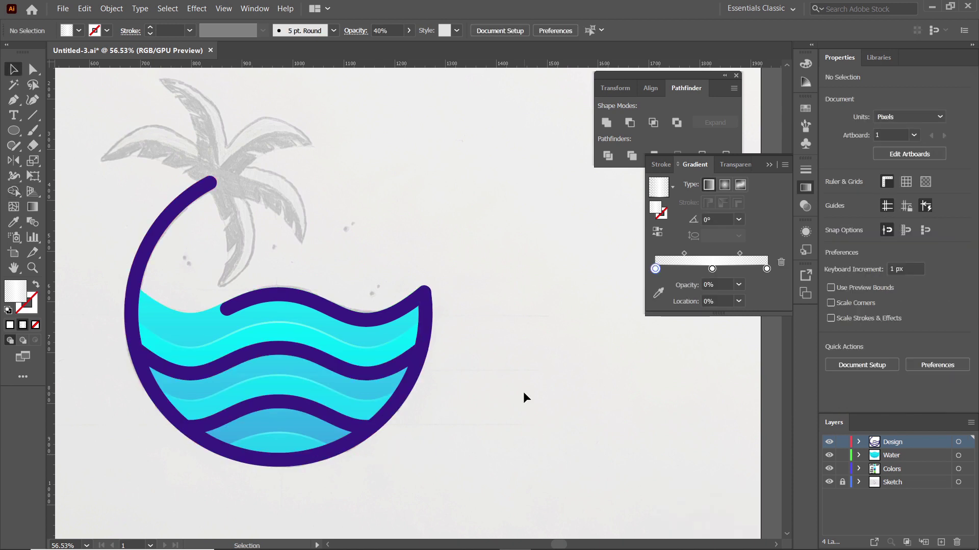
Step: Add a new layer above Design and name it Palm tree
click(941, 542)
double_click(895, 442)
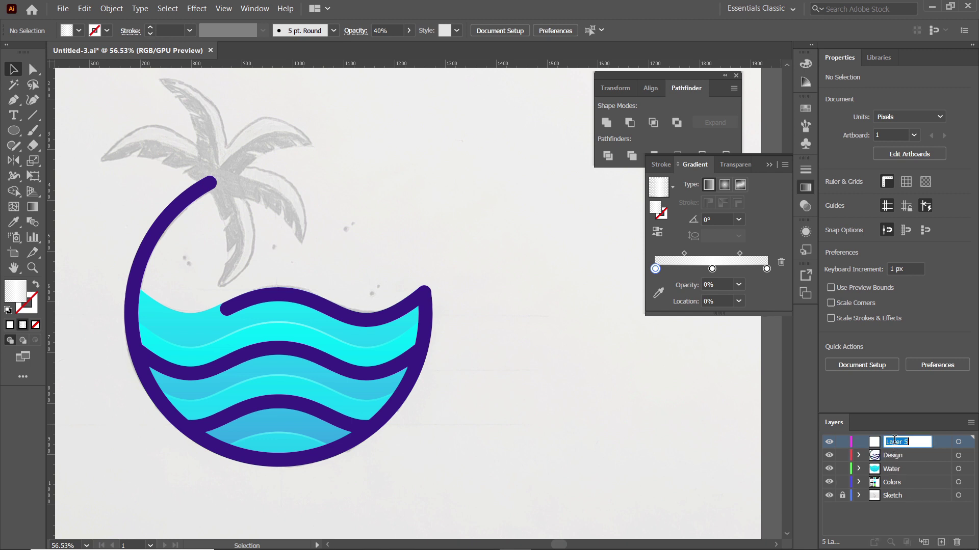
text(Palm tree)
key(Return)
Step: Hide the Design and Water layers to expose the palm tree sketch
key(ctrl+0)
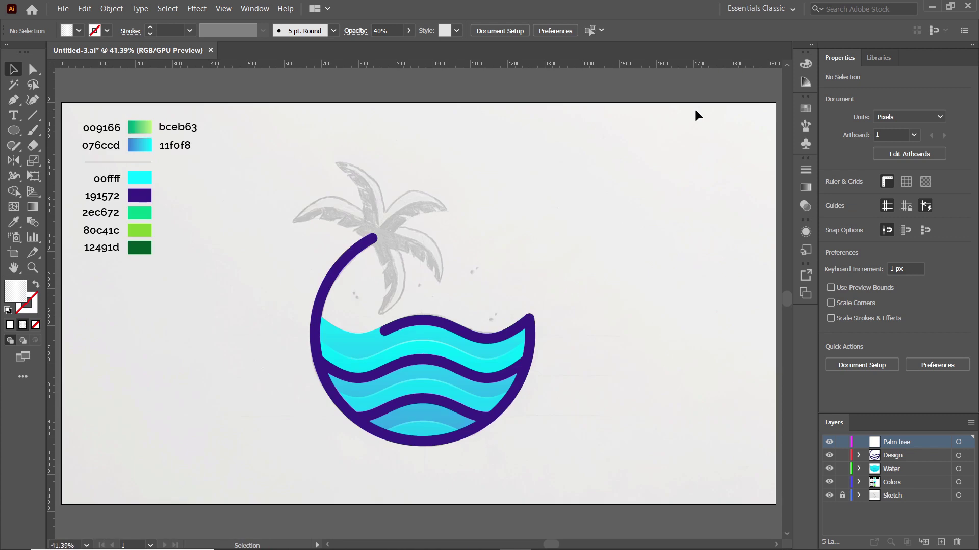
key(z)
drag(379, 232, 475, 333)
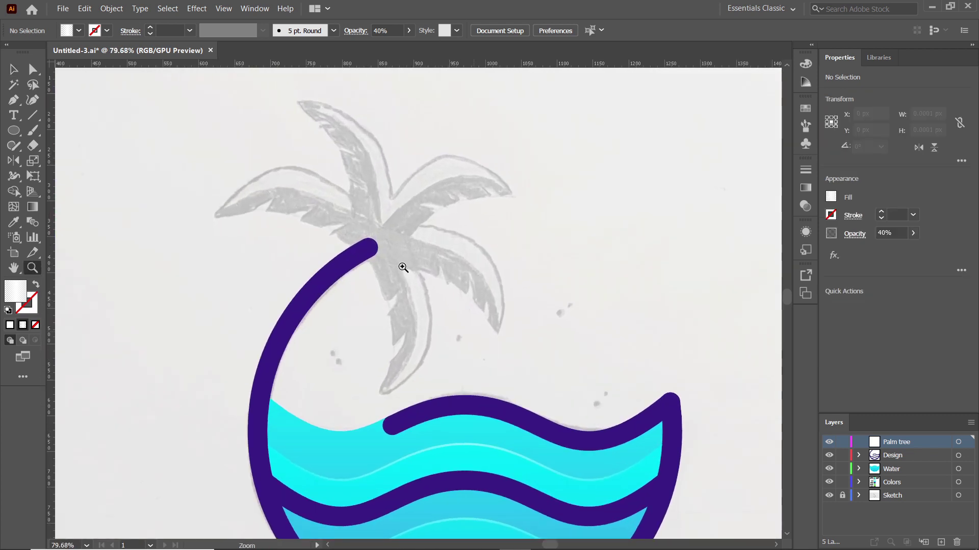
alt+click(474, 333)
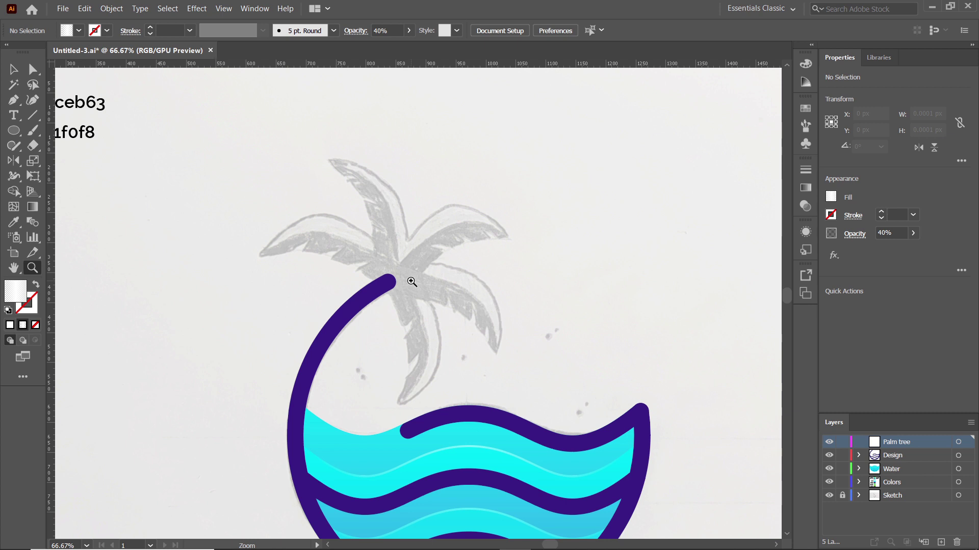
click(829, 455)
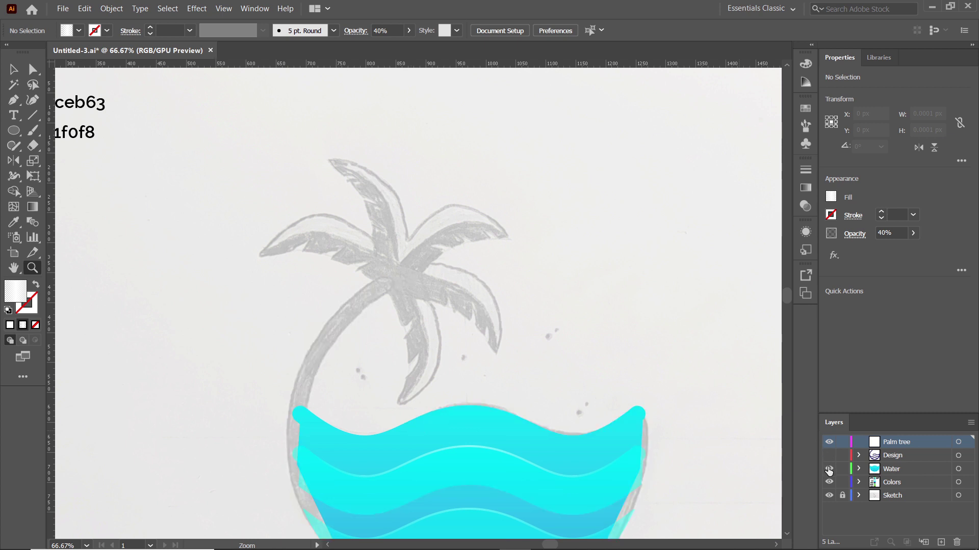
click(829, 469)
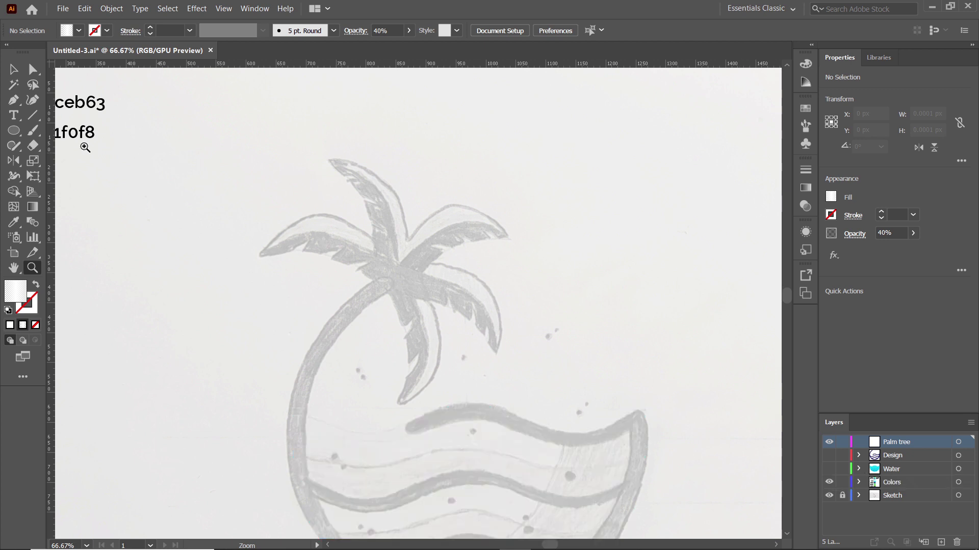
Step: Set up the Pen tool with no fill and a red 1 pt stroke
click(13, 100)
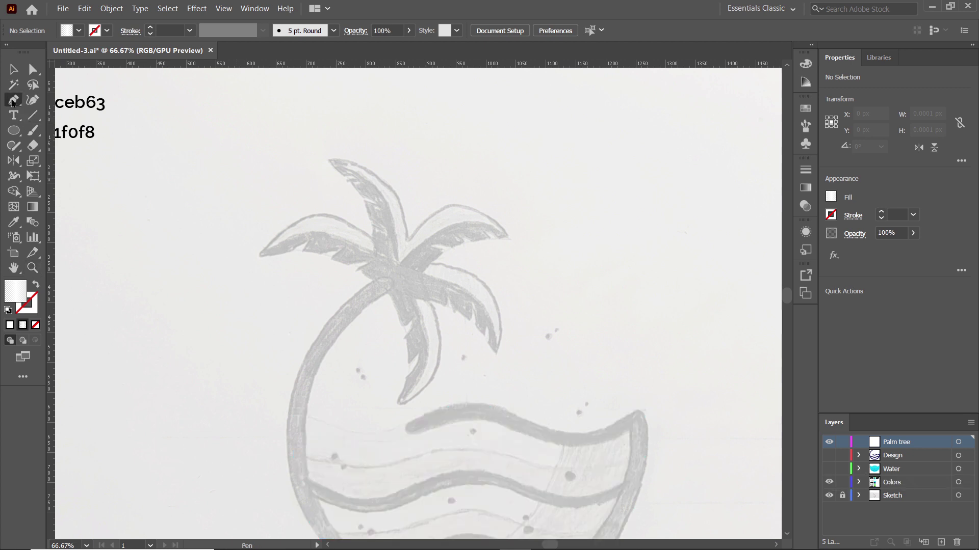
click(79, 30)
click(9, 52)
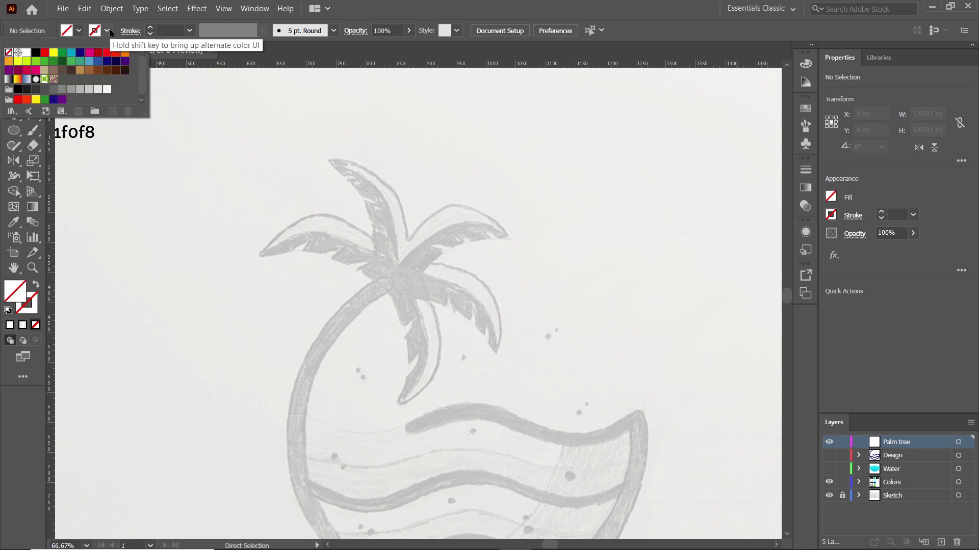
click(45, 53)
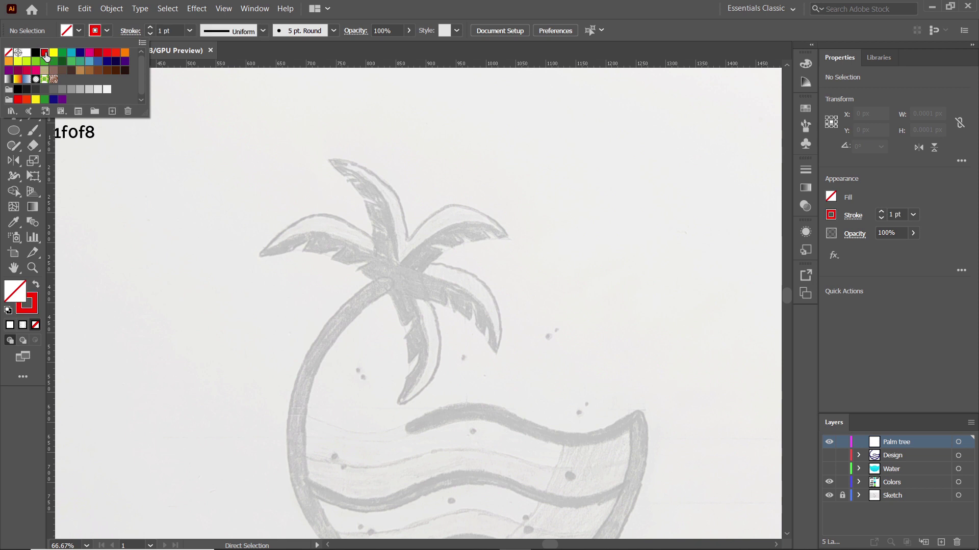
key(p)
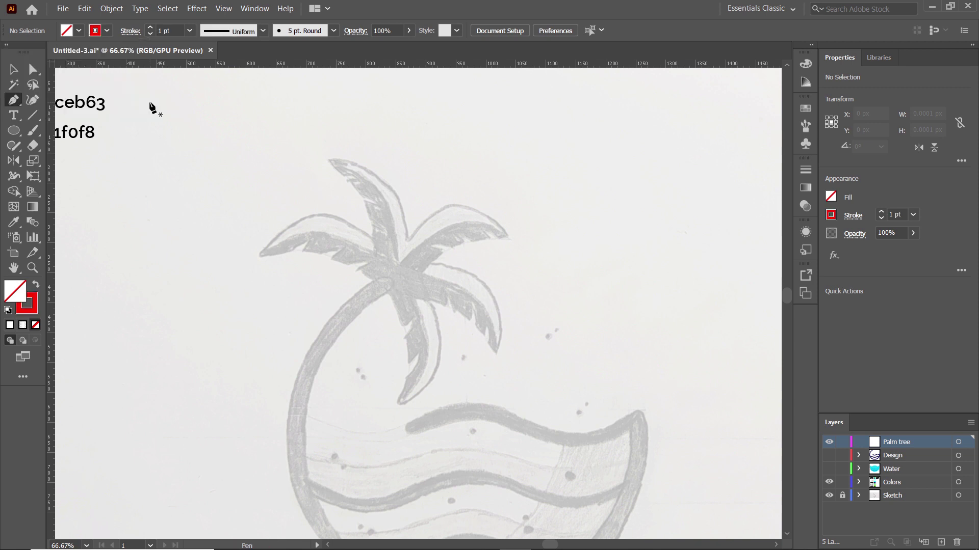
Step: Start the palm crown outline at the trunk's top and trace the bottom and lower-right leaves with curved Pen segments
click(383, 282)
drag(391, 411, 351, 456)
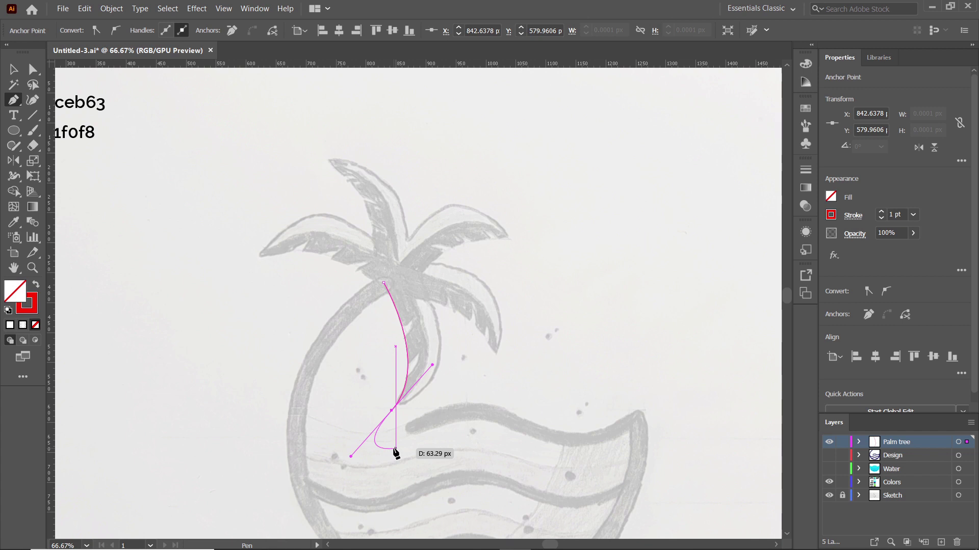
key(alt)
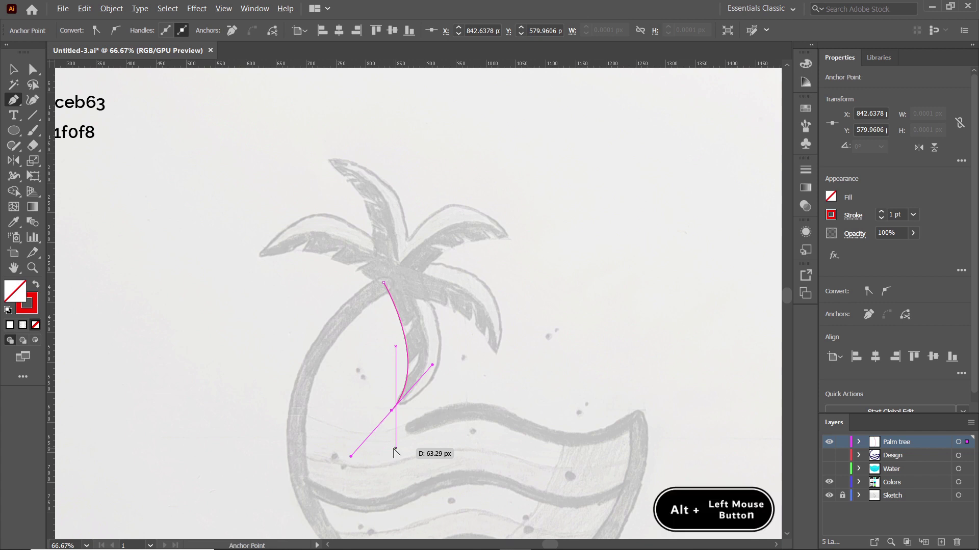
click(391, 411)
drag(429, 302, 401, 217)
click(429, 301)
drag(499, 361, 513, 399)
click(499, 362)
drag(429, 264, 339, 252)
click(430, 264)
Step: Trace the upper-right, top and left leaves and close the crown outline at its starting point
drag(519, 241, 576, 247)
alt+click(518, 241)
drag(406, 243, 349, 305)
alt+click(406, 242)
mouse_move(323, 157)
mouse_down()
mouse_move(226, 142)
mouse_move(308, 161)
mouse_up()
drag(257, 259, 225, 306)
drag(384, 282, 450, 333)
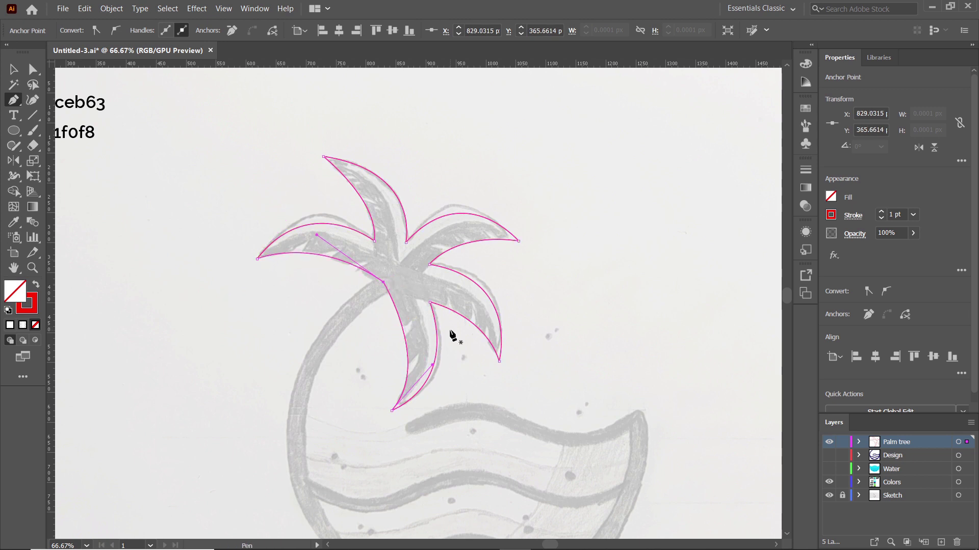
Step: Draw a short diagonal line across the bottom leaf's inner edge and widen its outer end to about 11.4 pt with the Width tool
ctrl+click(417, 325)
drag(414, 320, 397, 358)
key(ctrl+z)
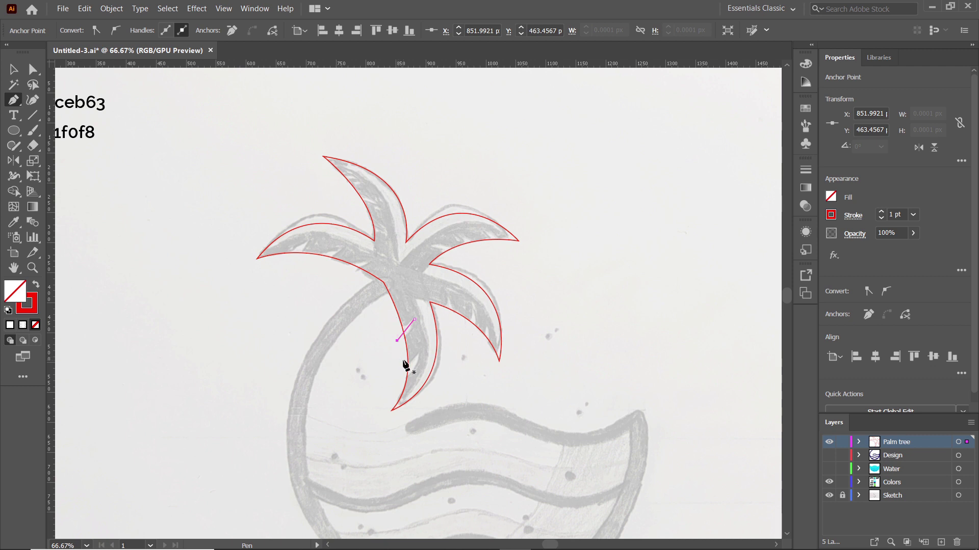
key(z)
drag(403, 339, 444, 384)
click(13, 176)
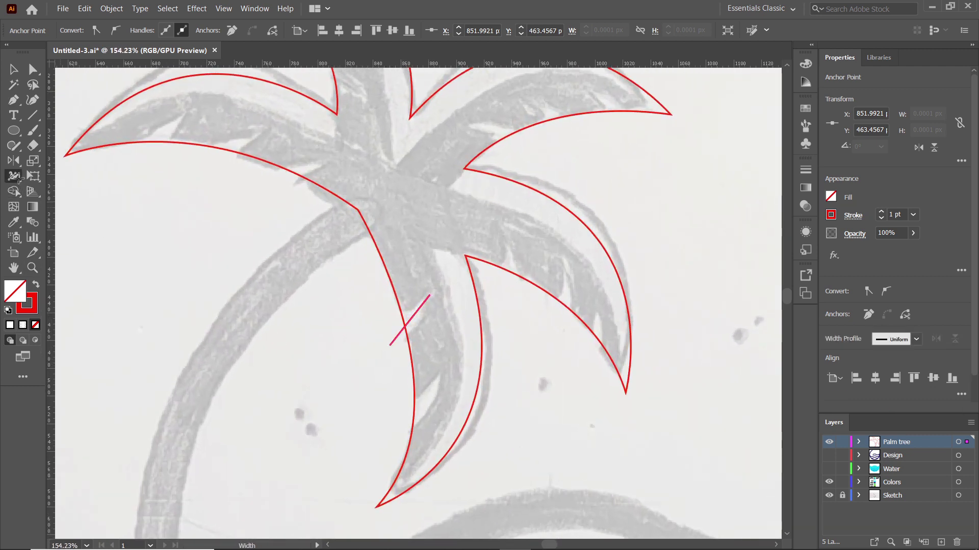
drag(391, 345, 396, 348)
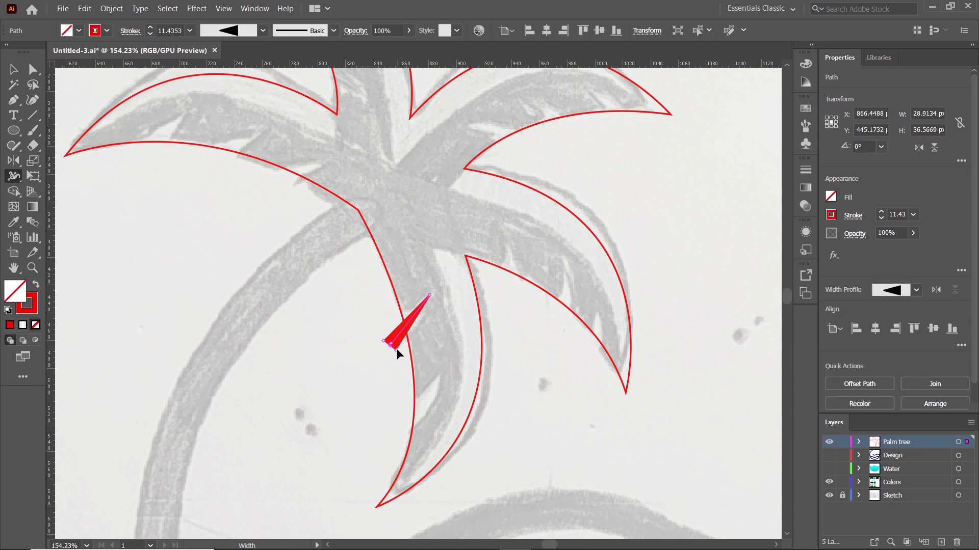
Step: Give the wedge line a round join corner and convert it to a shape with Outline Stroke
click(130, 31)
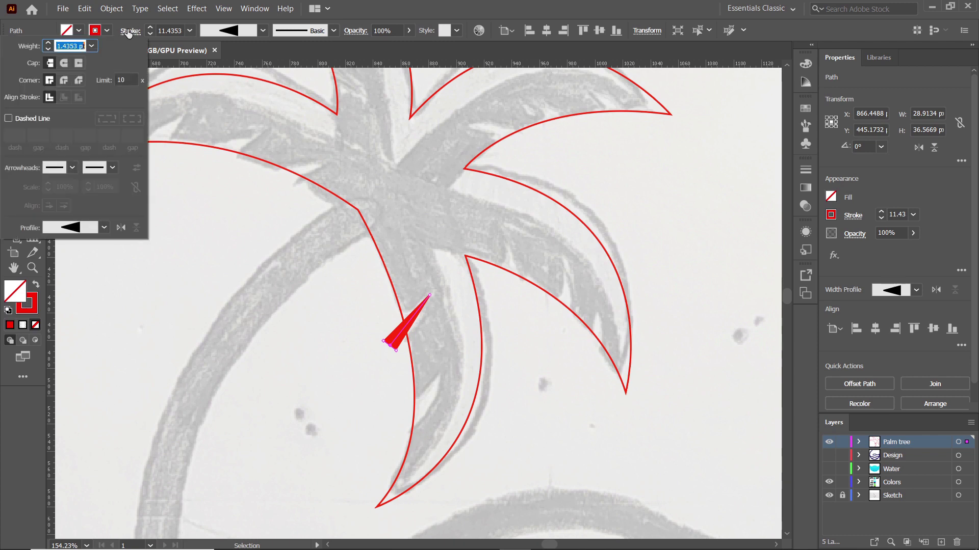
click(61, 82)
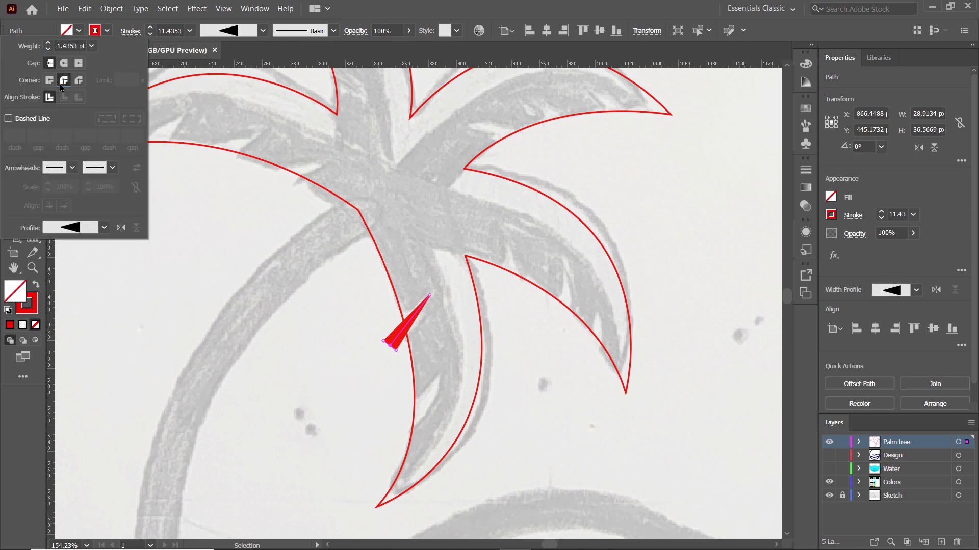
click(111, 8)
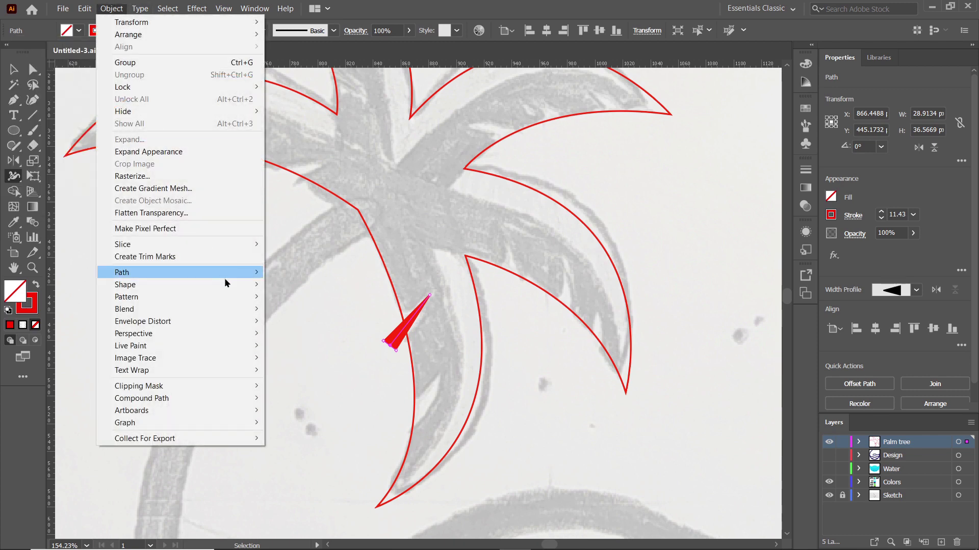
mouse_move(225, 273)
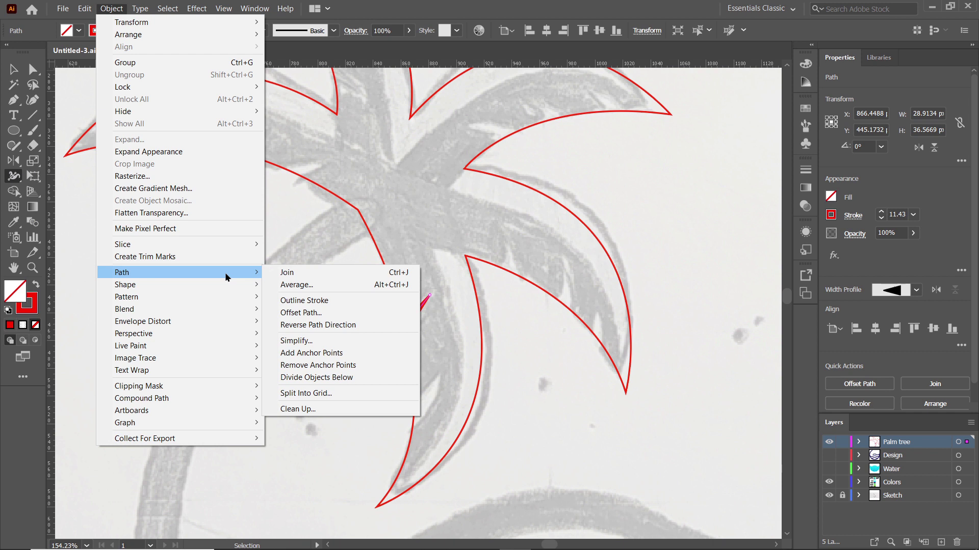
click(304, 298)
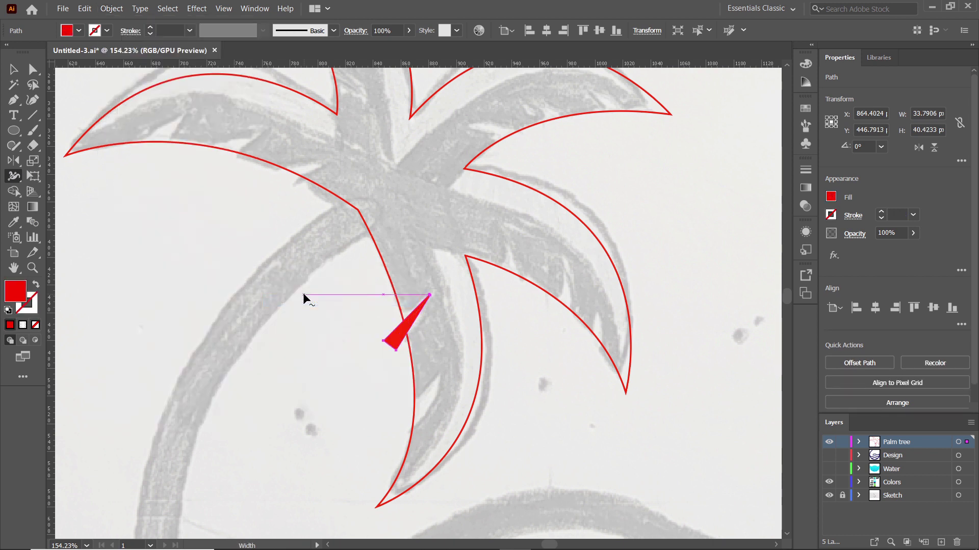
Step: Copy the wedge once more onto the bottom leaf and three times onto the lower-right leaf, rotating the copies to suit
key(v)
drag(409, 331, 417, 416)
drag(408, 425, 506, 299)
drag(543, 315, 605, 292)
drag(529, 301, 581, 324)
drag(587, 323, 580, 330)
mouse_move(565, 320)
mouse_down()
mouse_move(597, 358)
mouse_move(563, 319)
mouse_up()
Step: Place three rotated wedge copies along the lower edge of the upper-right leaf
scroll(563, 319, up, 1)
click(517, 351)
drag(516, 350, 510, 208)
drag(516, 229, 580, 172)
key(ctrl+z)
drag(523, 191, 594, 197)
drag(574, 180, 634, 172)
Step: Place three rotated wedge copies along the inner edge of the top leaf
scroll(569, 222, up, 3)
drag(572, 293, 276, 209)
drag(300, 232, 201, 163)
drag(263, 199, 326, 239)
drag(325, 238, 270, 182)
drag(307, 188, 262, 141)
Step: Place three rotated wedge copies along the lower edge of the left leaf
drag(232, 130, 147, 331)
drag(157, 371, 234, 340)
drag(208, 293, 219, 291)
drag(232, 334, 229, 334)
click(159, 319)
drag(186, 343, 182, 346)
drag(158, 323, 286, 361)
drag(314, 382, 307, 386)
Step: Select the crown outline with all wedges and cut every wedge out of the leaves with the Shape Builder
key(z)
alt+click(393, 349)
key(v)
drag(193, 105, 627, 512)
click(14, 191)
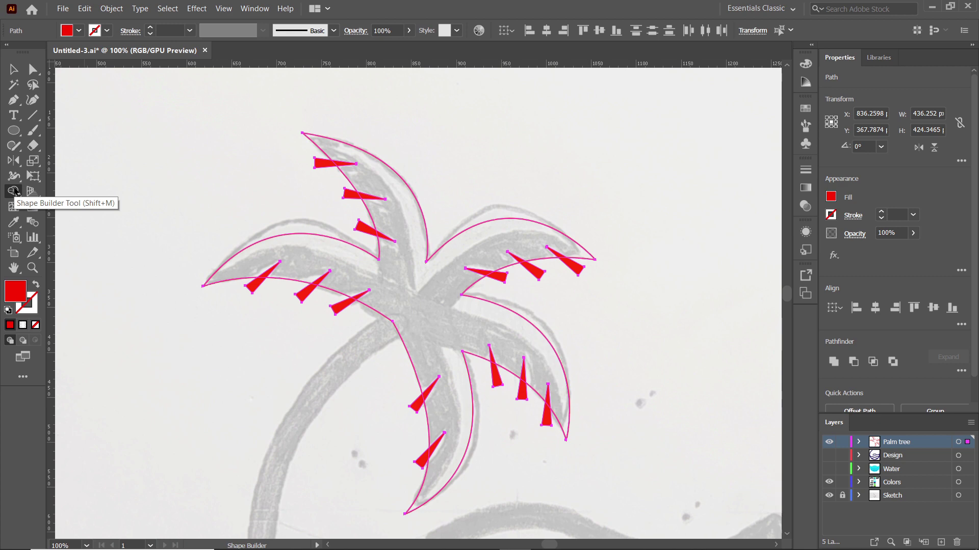
alt+click(322, 164)
alt+click(342, 166)
alt+click(360, 195)
alt+click(370, 230)
alt+click(489, 274)
alt+click(527, 268)
alt+click(565, 261)
alt+click(495, 375)
alt+click(547, 400)
alt+click(426, 450)
alt+click(422, 403)
alt+click(347, 304)
alt+click(309, 291)
alt+click(255, 286)
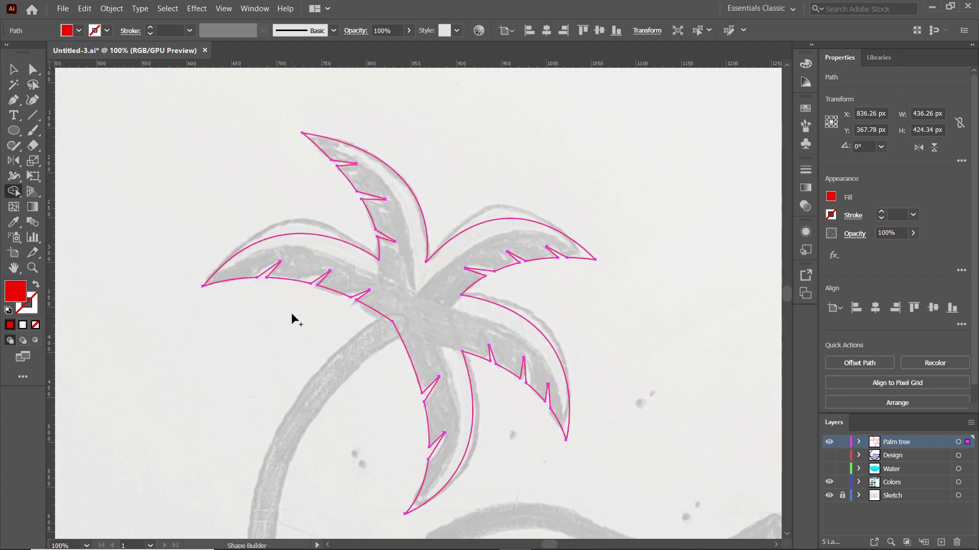
Step: Fill the palm crown with the green 009166 to bceb63 gradient sampled from the colour palette
key(ctrl+0)
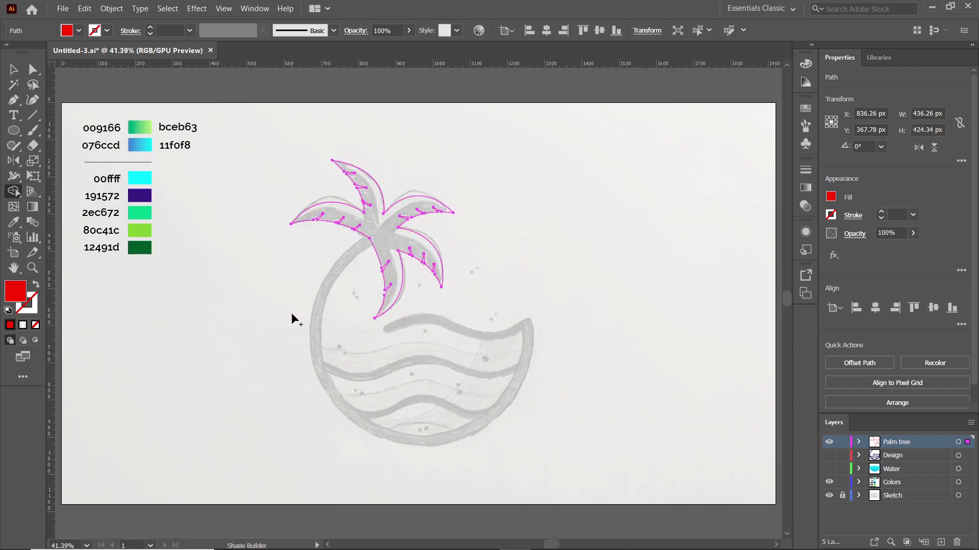
key(shift+x)
click(13, 223)
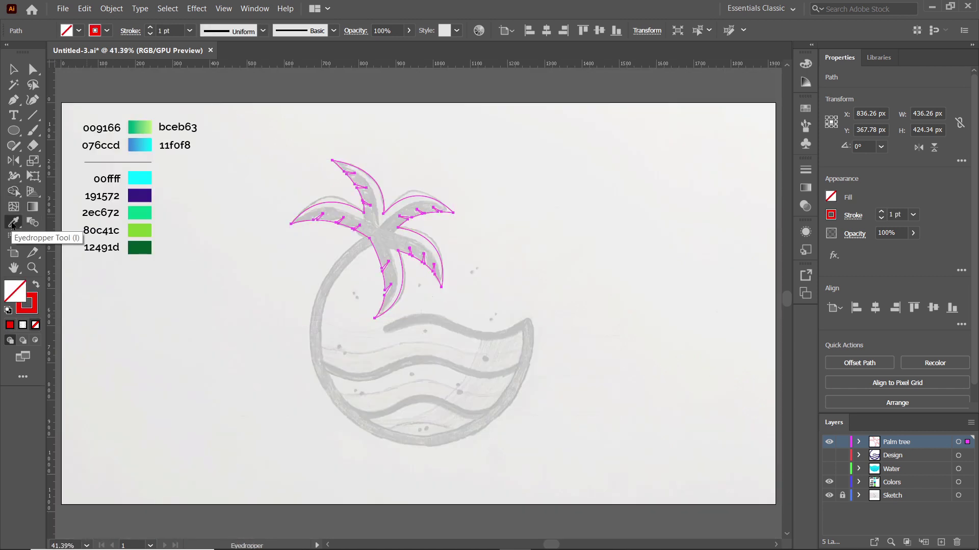
click(142, 127)
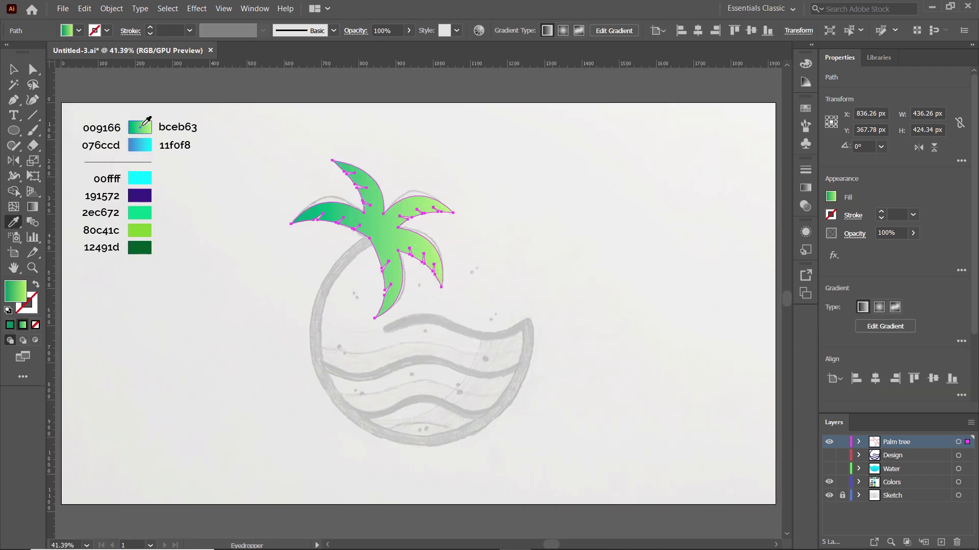
Step: Redirect the crown's gradient diagonally from its lower left to its upper right, and deselect it
click(32, 207)
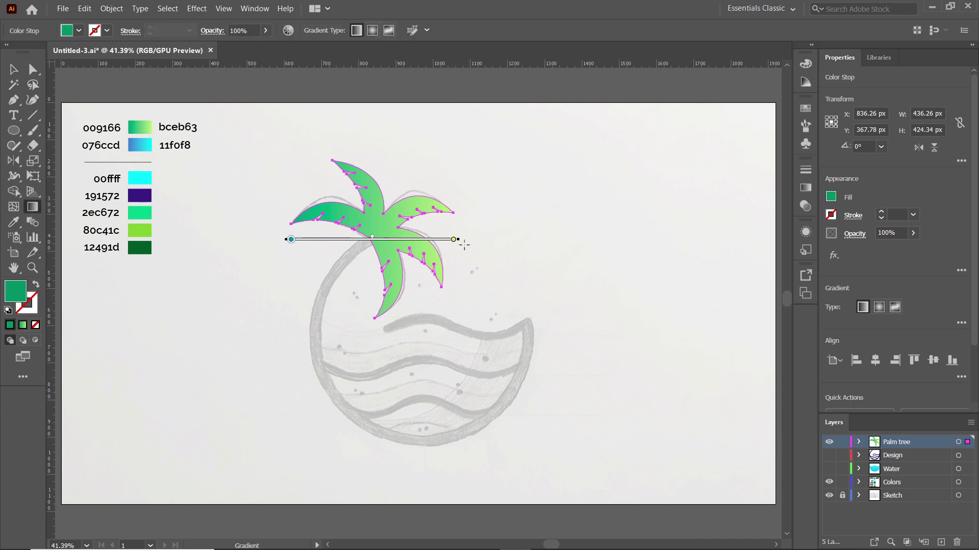
drag(324, 280, 452, 166)
key(v)
click(464, 196)
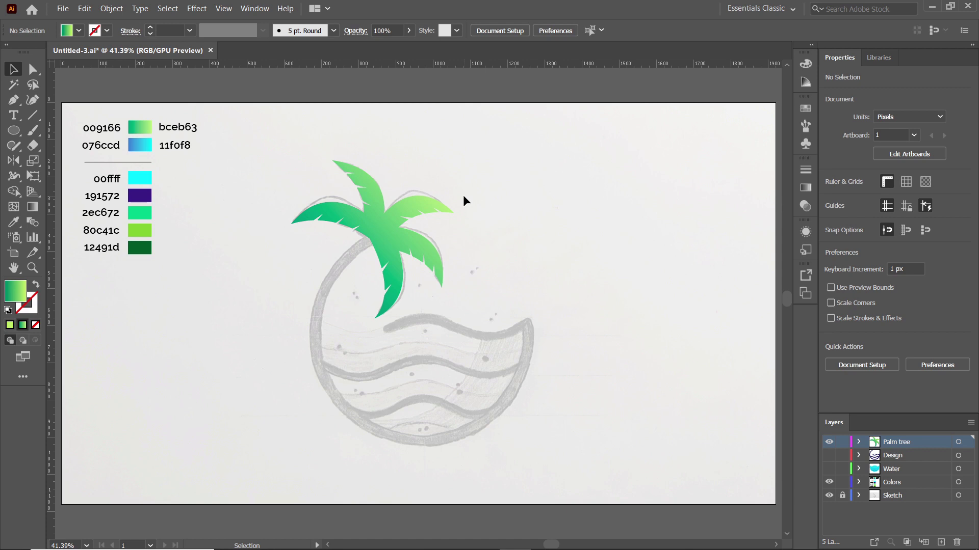
Step: Draw a closed Pen shape covering the upper half of the left leaf, with its lower edge curving along the leaf's middle
key(z)
drag(376, 218, 459, 308)
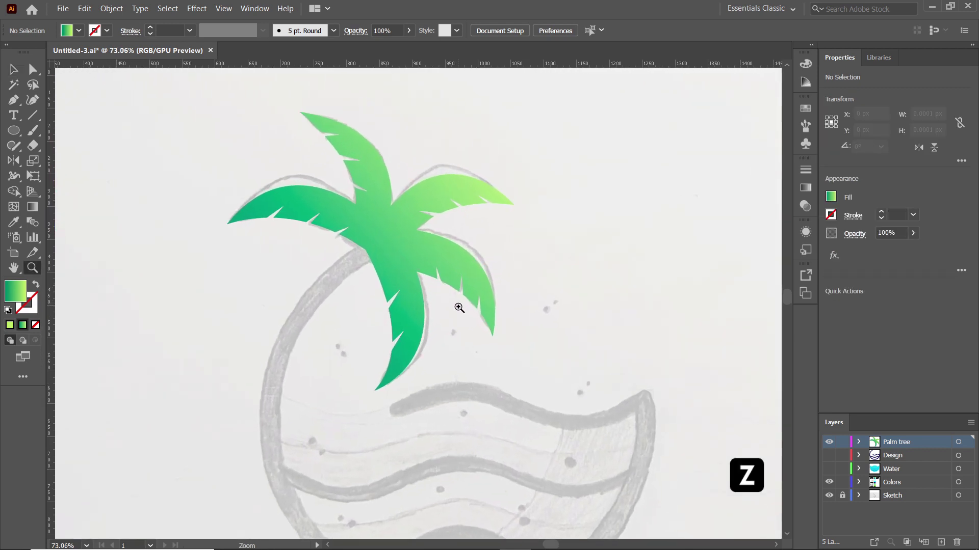
scroll(349, 235, up, 3)
click(13, 100)
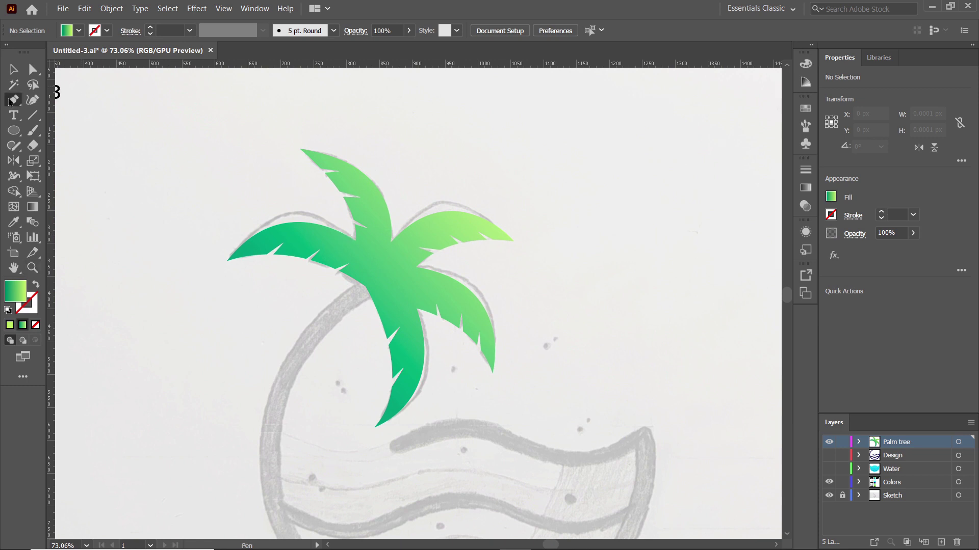
click(209, 273)
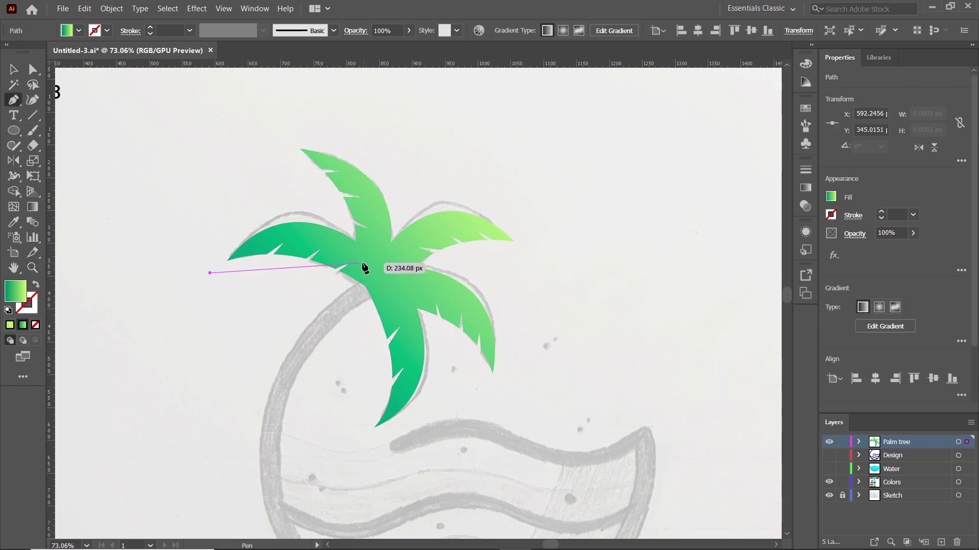
drag(359, 261, 426, 320)
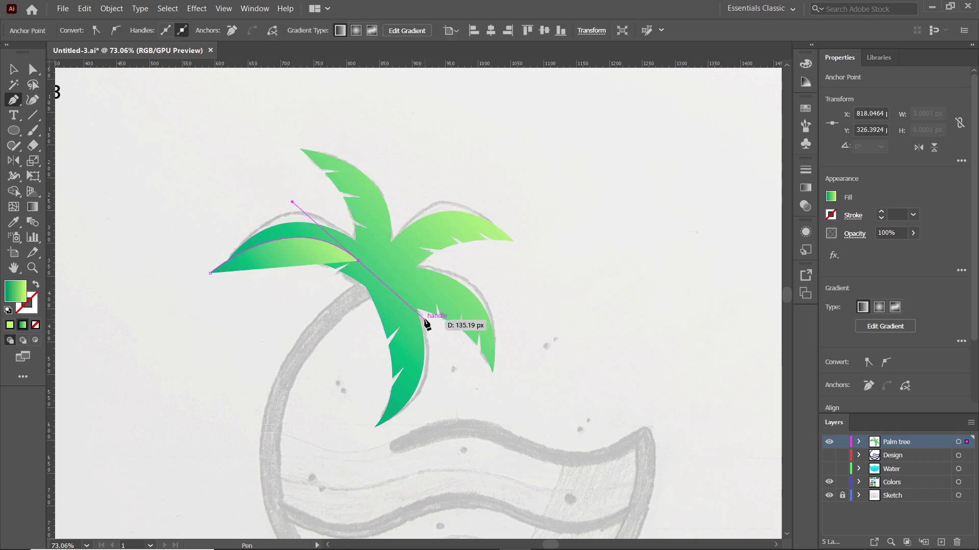
alt+click(425, 322)
drag(425, 322, 359, 250)
click(355, 241)
click(272, 170)
click(207, 189)
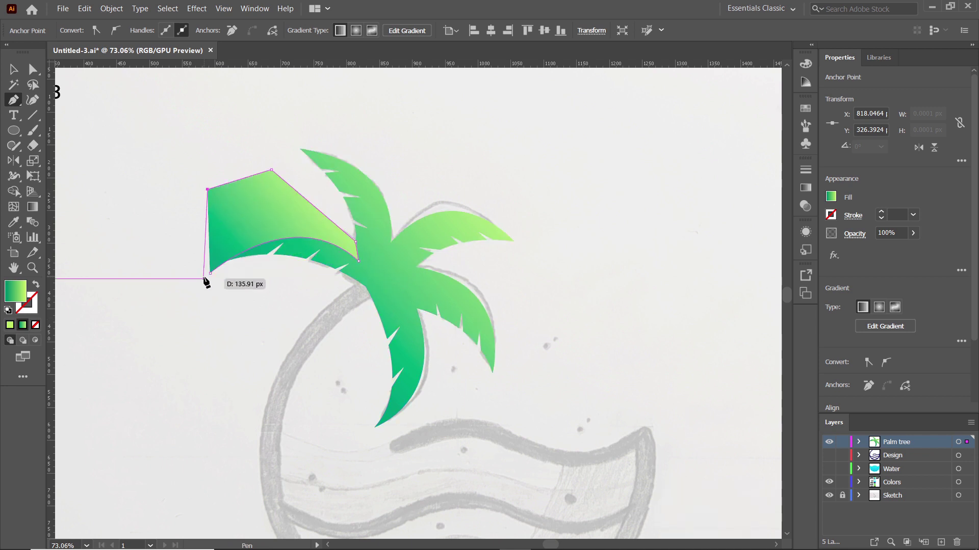
drag(210, 274, 207, 296)
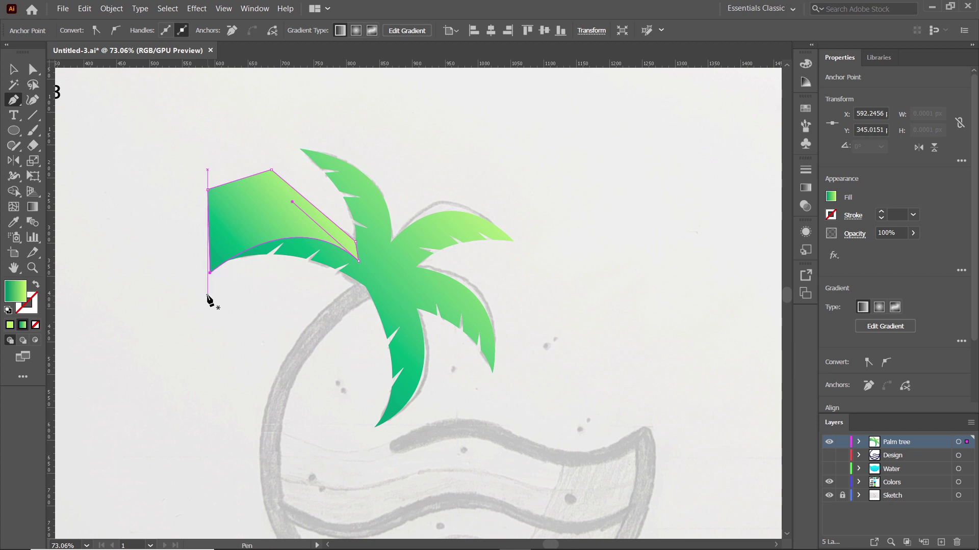
Step: Fill the new shape over the left leaf with black
click(17, 73)
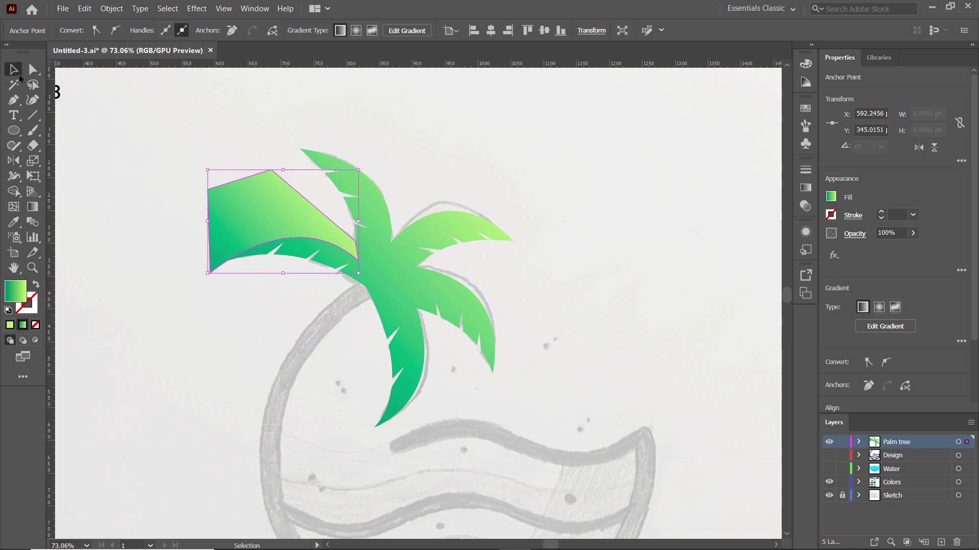
click(242, 218)
click(78, 31)
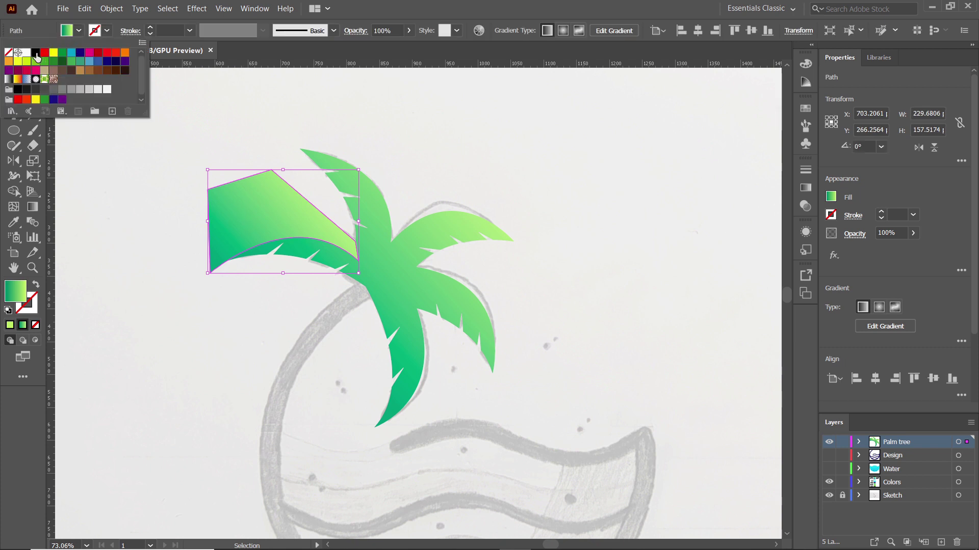
click(36, 53)
Step: Draw a closed black Pen shape over the outer half of the top leaf, curving along the leaf's middle
click(15, 104)
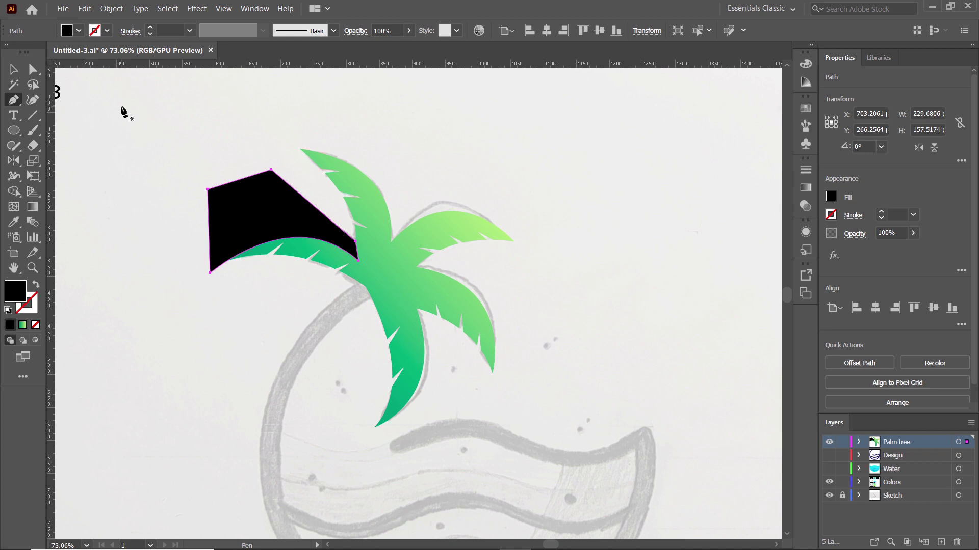
click(300, 149)
drag(376, 243, 368, 313)
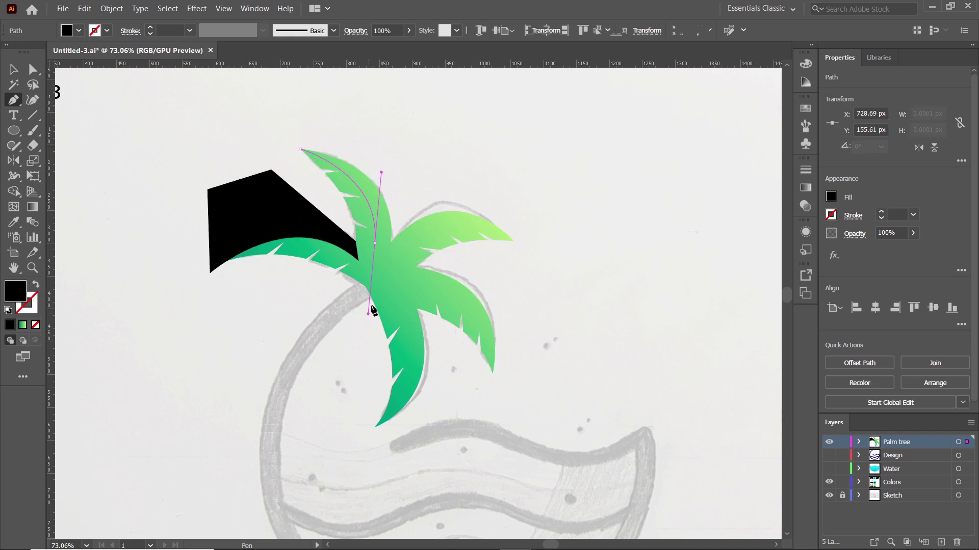
click(375, 243)
click(391, 243)
click(403, 183)
click(356, 117)
click(308, 105)
click(301, 149)
Step: Draw a closed black Pen shape over the upper half of the upper-right leaf, curving along the leaf's middle
click(514, 241)
drag(399, 256, 342, 313)
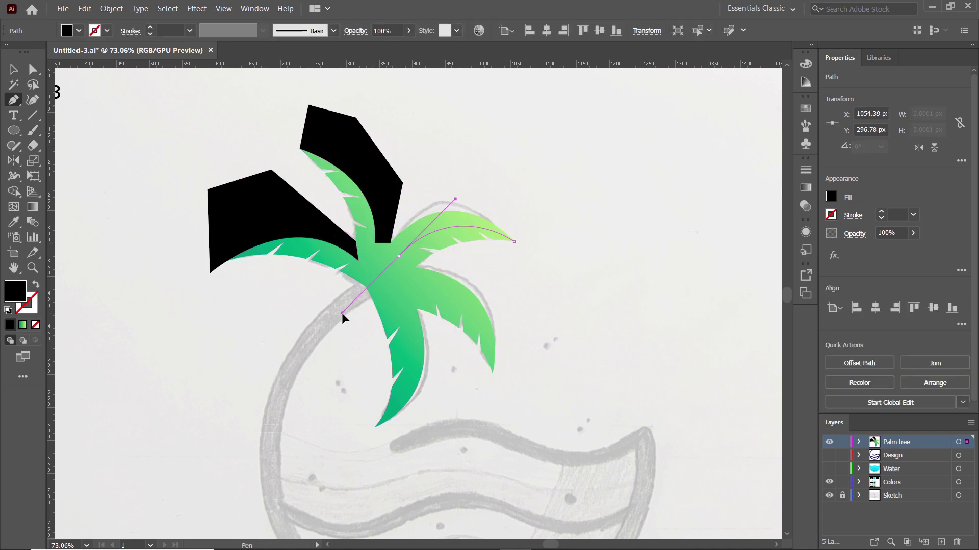
click(391, 243)
click(423, 185)
click(488, 153)
click(514, 166)
click(514, 241)
Step: Draw a closed black Pen shape over the outer half of the lower-right leaf, curving along the leaf's middle
click(492, 373)
drag(411, 288, 337, 283)
click(412, 288)
click(416, 267)
click(489, 267)
click(522, 301)
drag(530, 347, 530, 364)
click(529, 363)
click(491, 372)
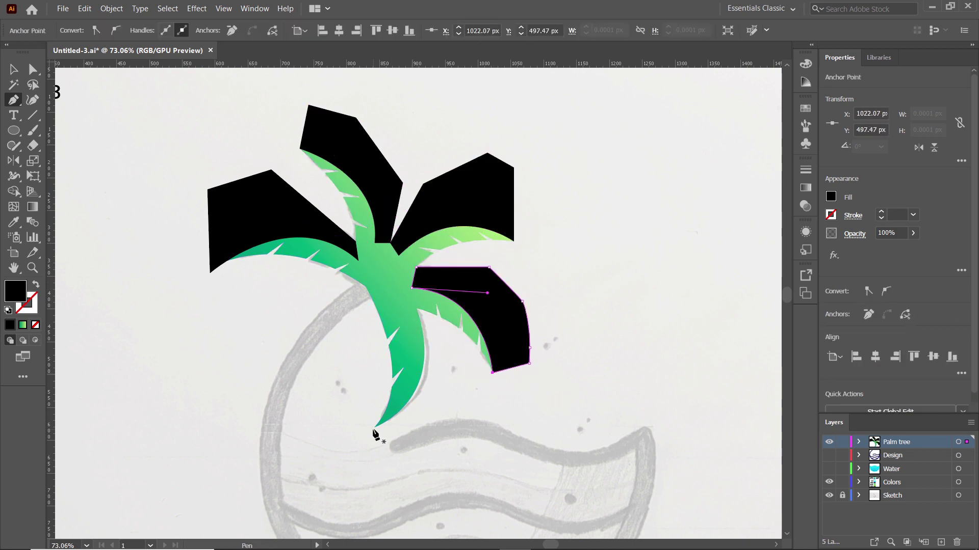
Step: Draw a closed black Pen shape over the outer half of the bottom leaf, curving along the leaf's middle
click(375, 428)
drag(401, 313, 374, 240)
click(401, 312)
click(417, 308)
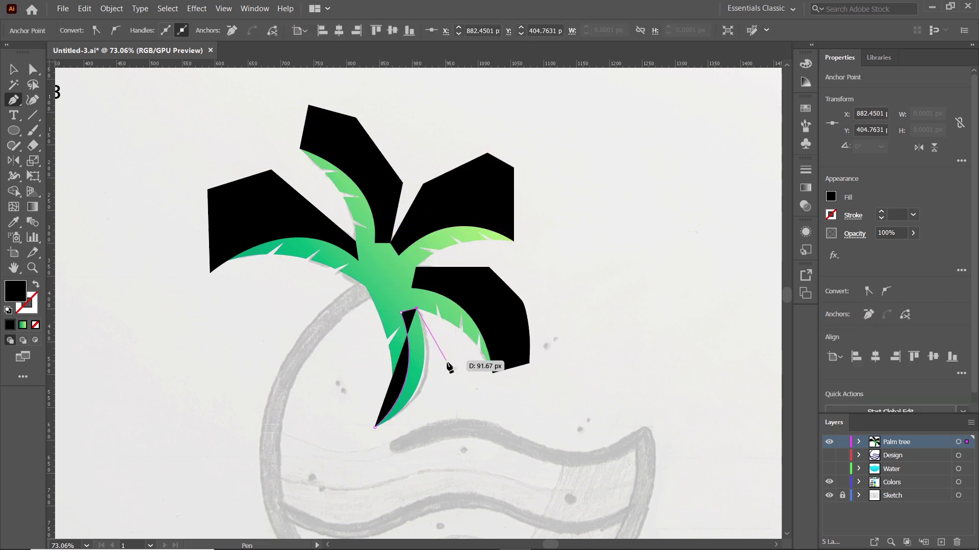
click(449, 363)
click(451, 386)
click(430, 417)
click(375, 427)
Step: Trim away the parts of all five black shapes that extend beyond the palm leaves with the Shape Builder
key(v)
mouse_move(206, 106)
mouse_down()
mouse_move(576, 452)
mouse_move(509, 442)
mouse_up()
click(14, 192)
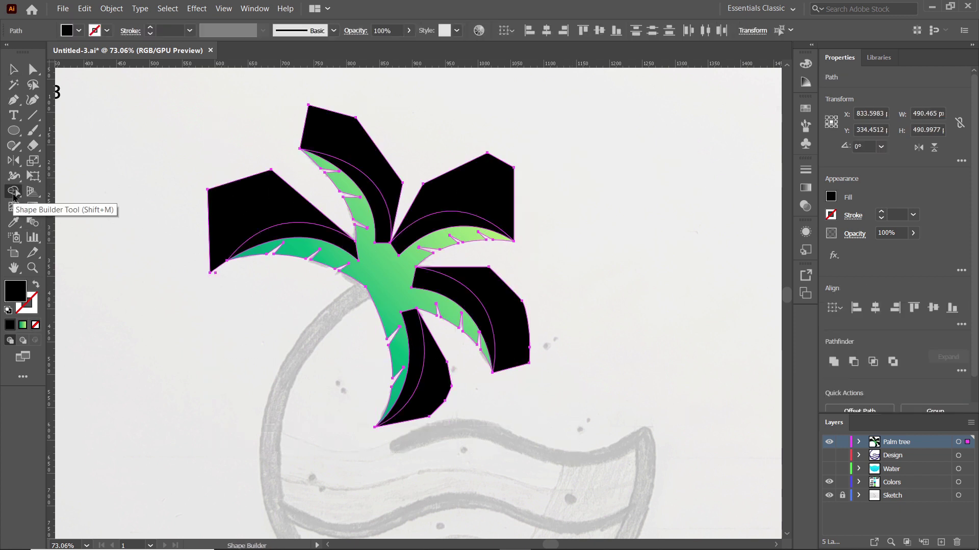
alt+click(238, 218)
alt+click(349, 153)
alt+click(479, 200)
alt+click(523, 332)
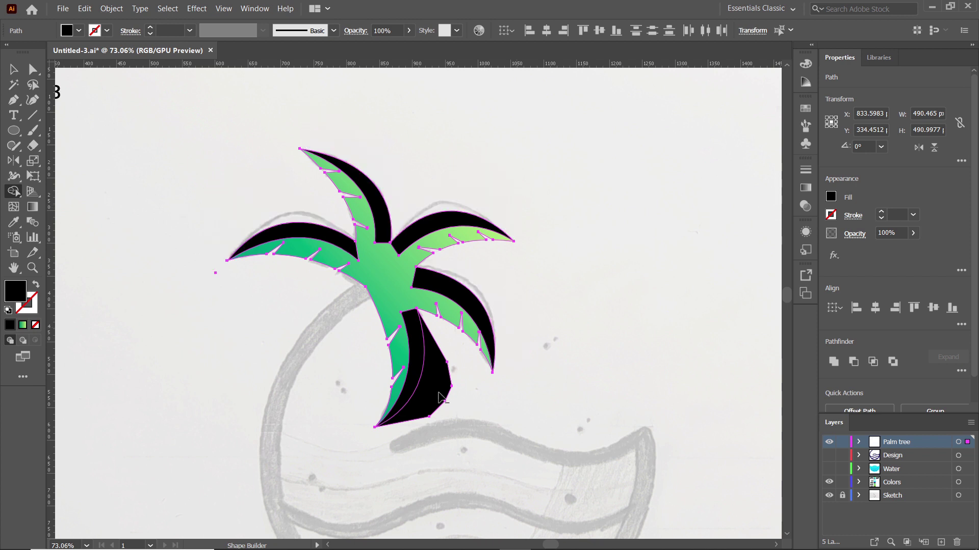
alt+click(447, 403)
click(14, 69)
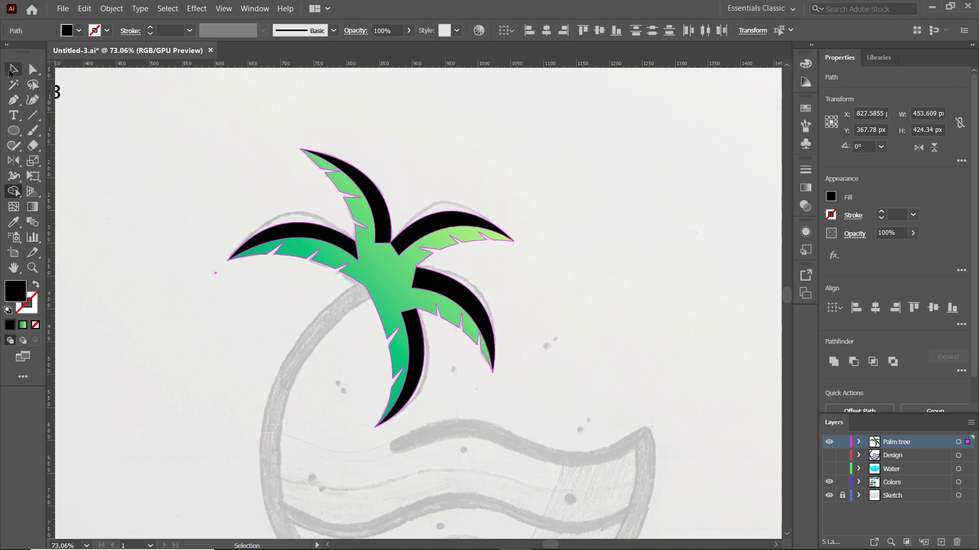
click(194, 212)
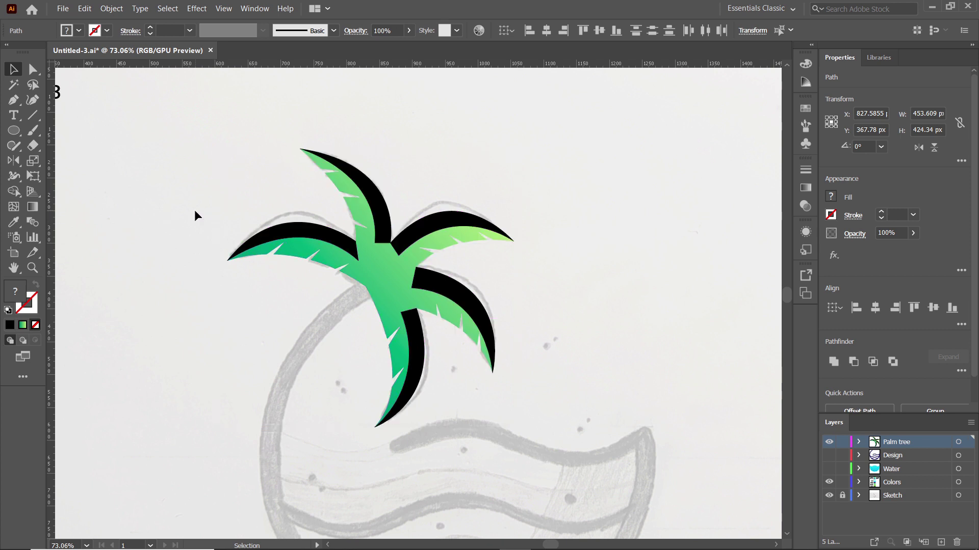
Step: Apply a linear gradient to the left leaf's black shading shape and make its starting colour stop black
click(291, 233)
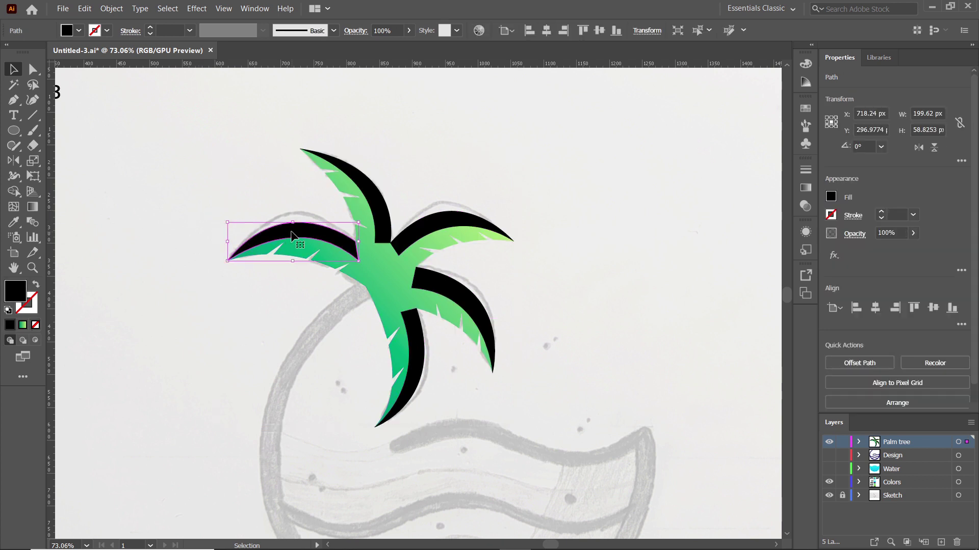
double_click(32, 207)
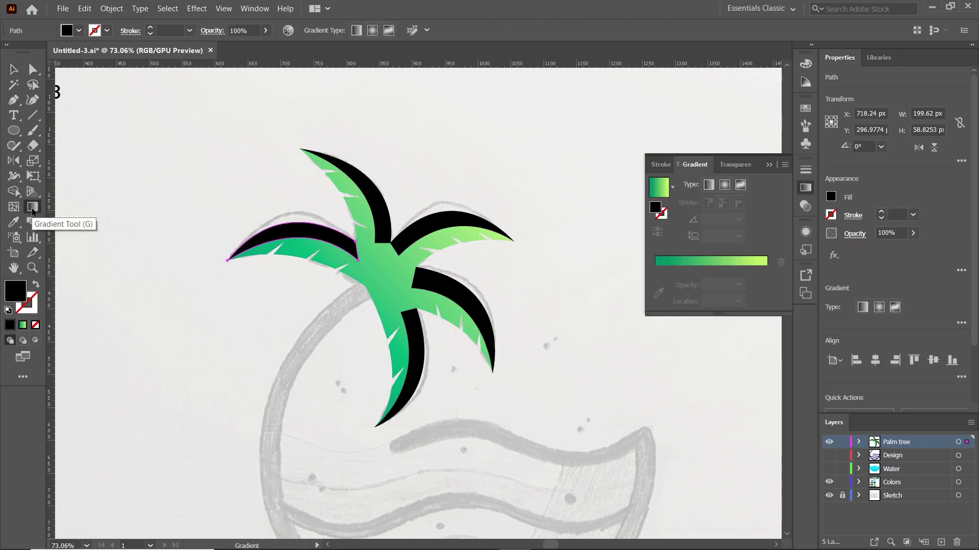
click(696, 271)
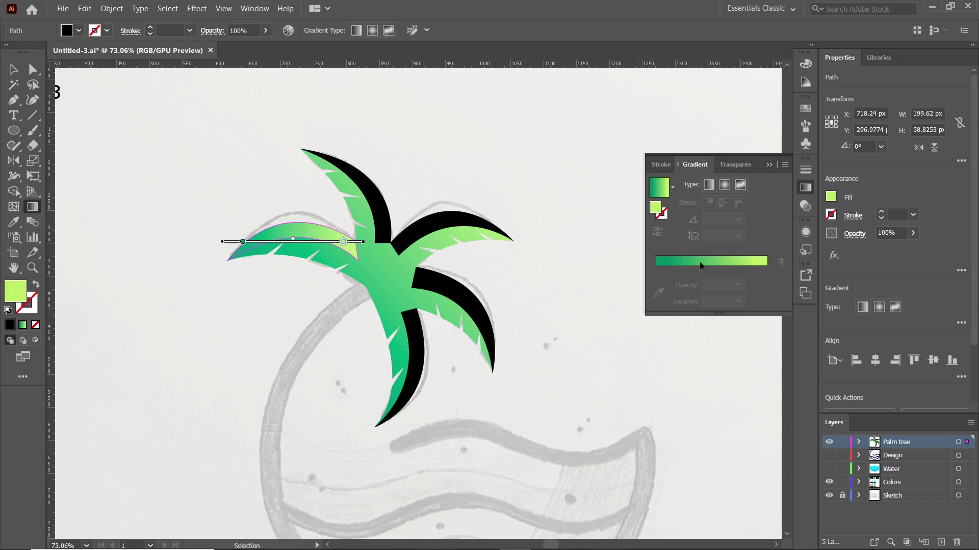
double_click(667, 269)
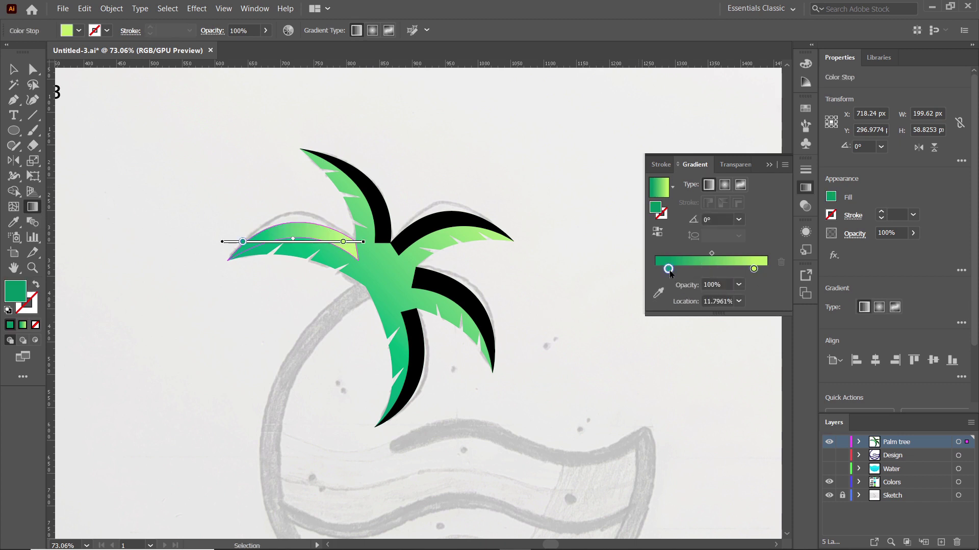
click(629, 308)
Step: Make the gradient's ending colour stop black with 0% opacity
click(754, 270)
double_click(753, 270)
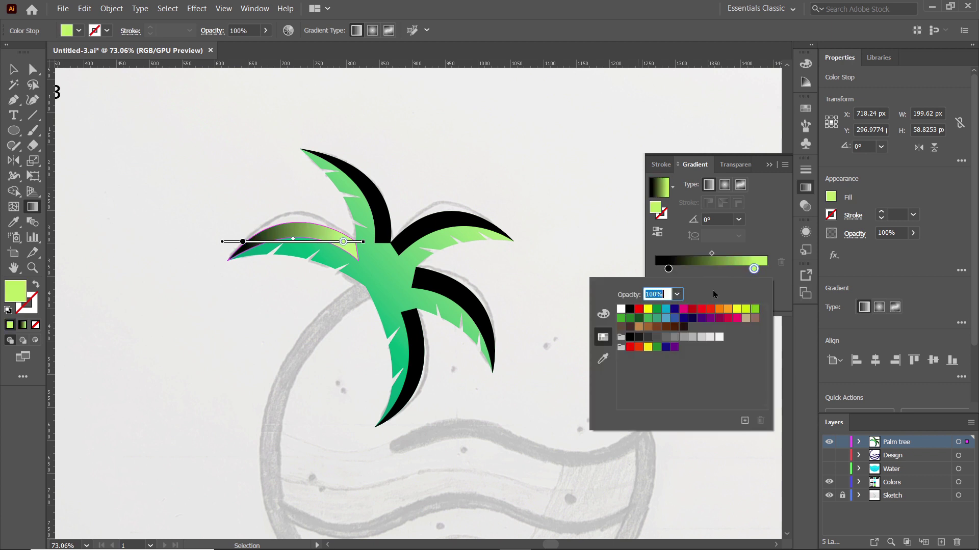
click(629, 309)
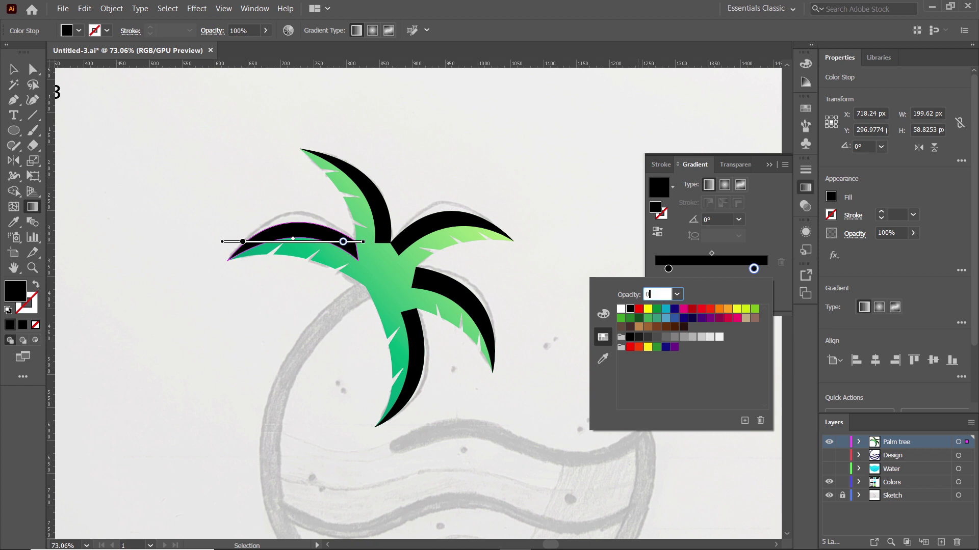
text(0)
key(Return)
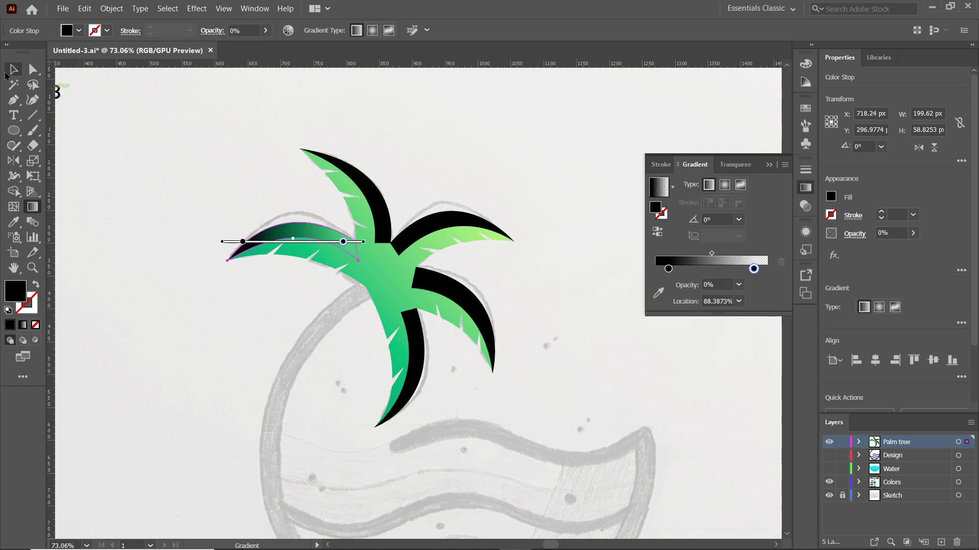
Step: Set the overall opacity of the left leaf's shading shape to 40%
click(10, 70)
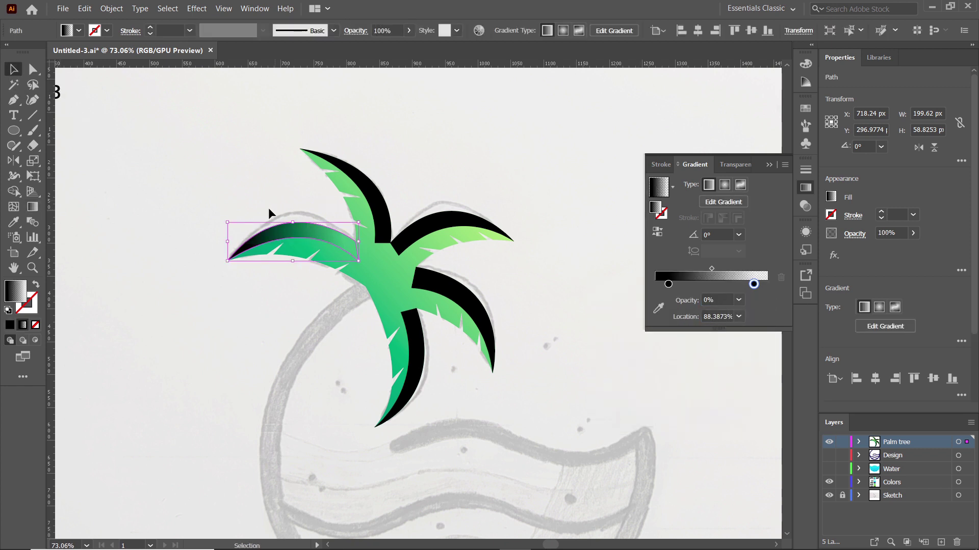
click(896, 233)
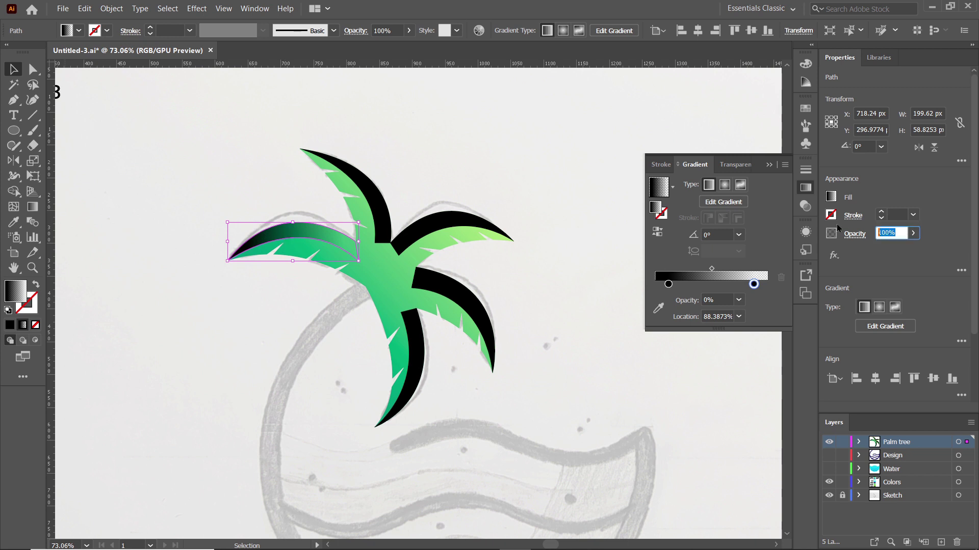
text(40)
key(Return)
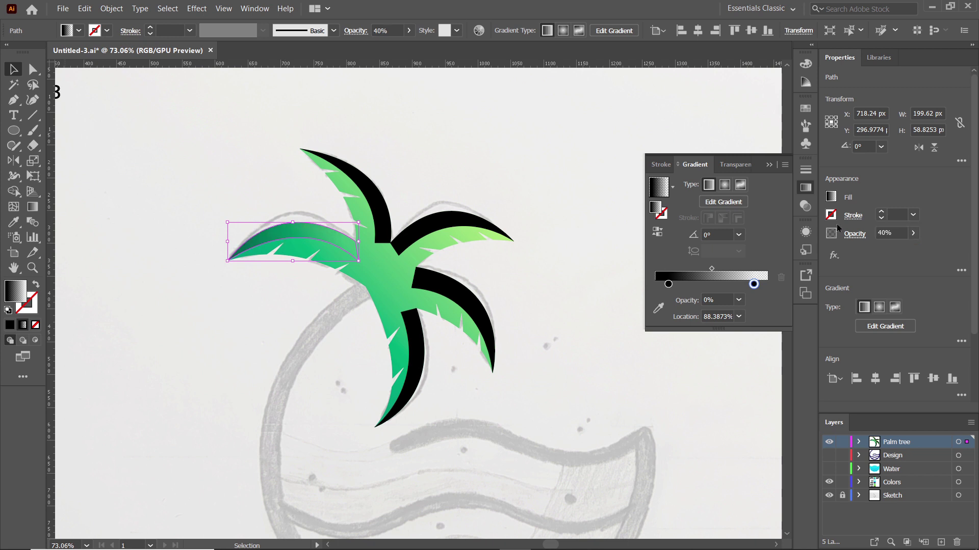
Step: Copy the left shading shape's gradient and opacity to the top and upper-right leaf shapes with the Eyedropper
click(374, 201)
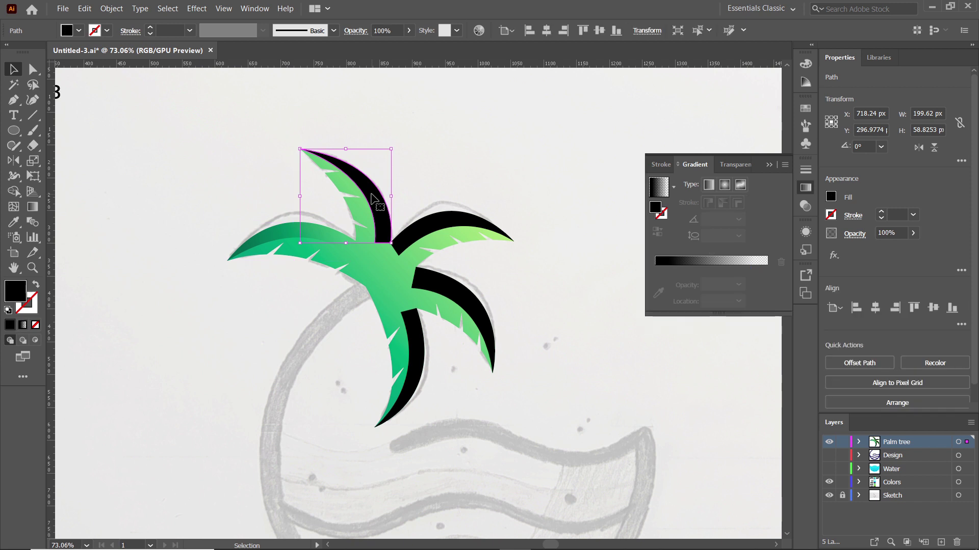
click(13, 222)
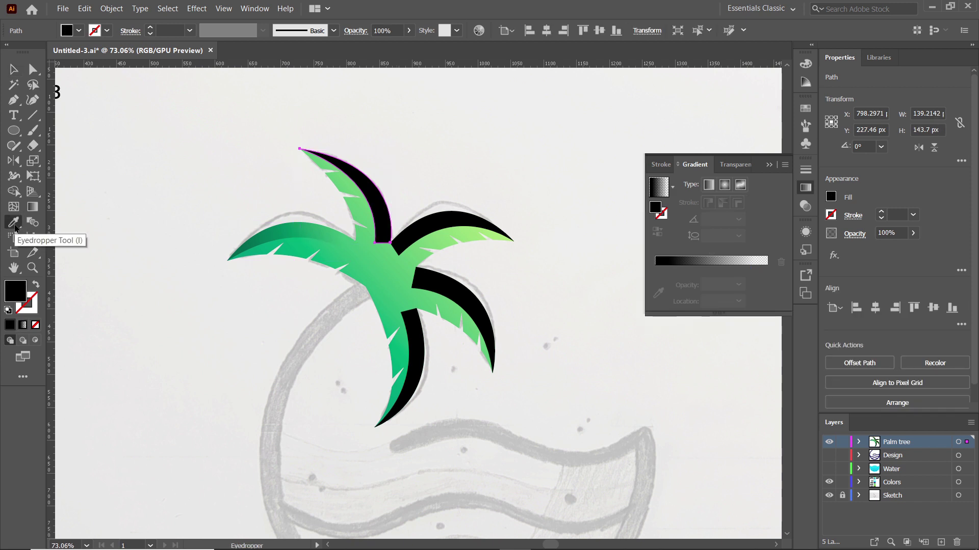
click(280, 227)
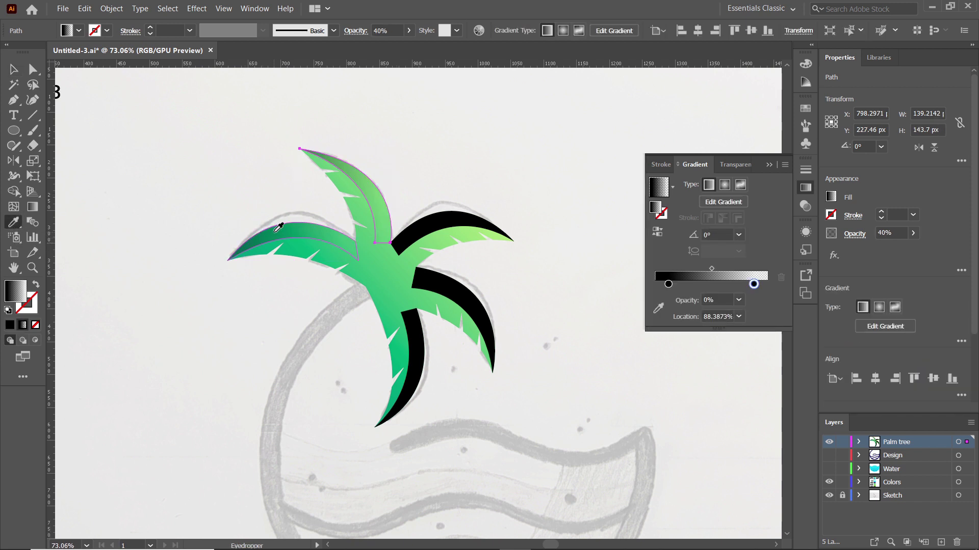
click(13, 71)
click(450, 228)
click(13, 222)
click(278, 228)
Step: Copy the same shading gradient and opacity to the black shapes on the lower-right and bottom leaves
click(14, 69)
click(448, 289)
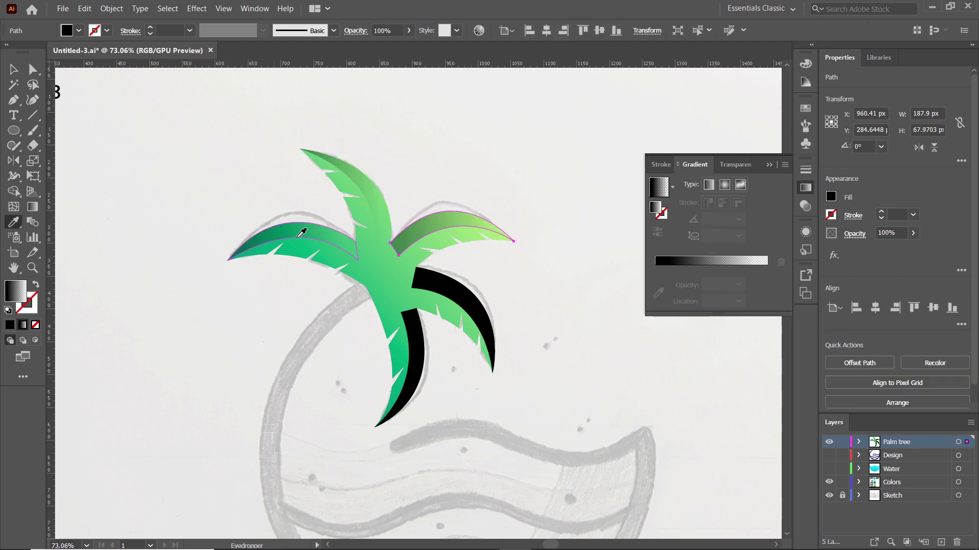
click(13, 224)
click(279, 230)
click(281, 228)
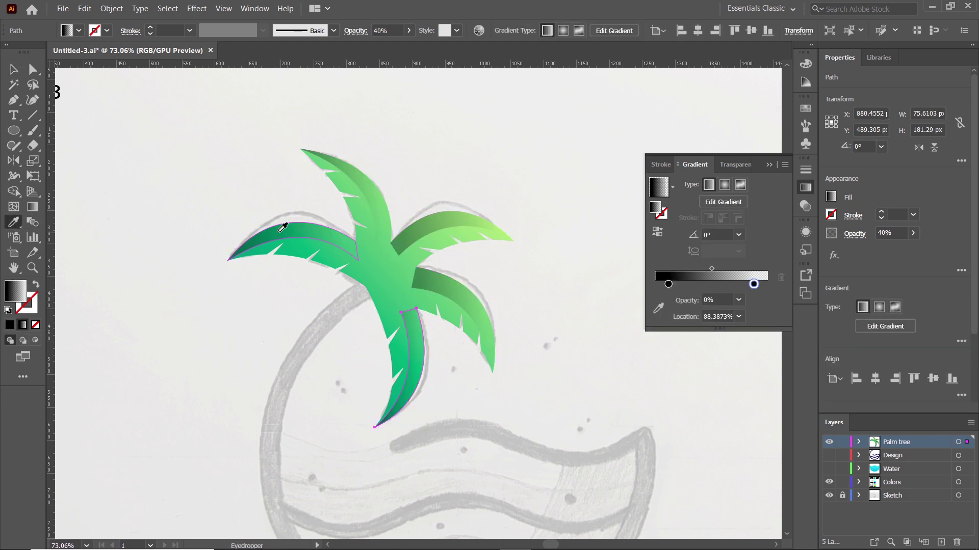
Step: Redirect the shading gradients on the top and upper-right leaves, making the upper-right one fade from the leaf tip toward the trunk
key(v)
click(375, 201)
key(g)
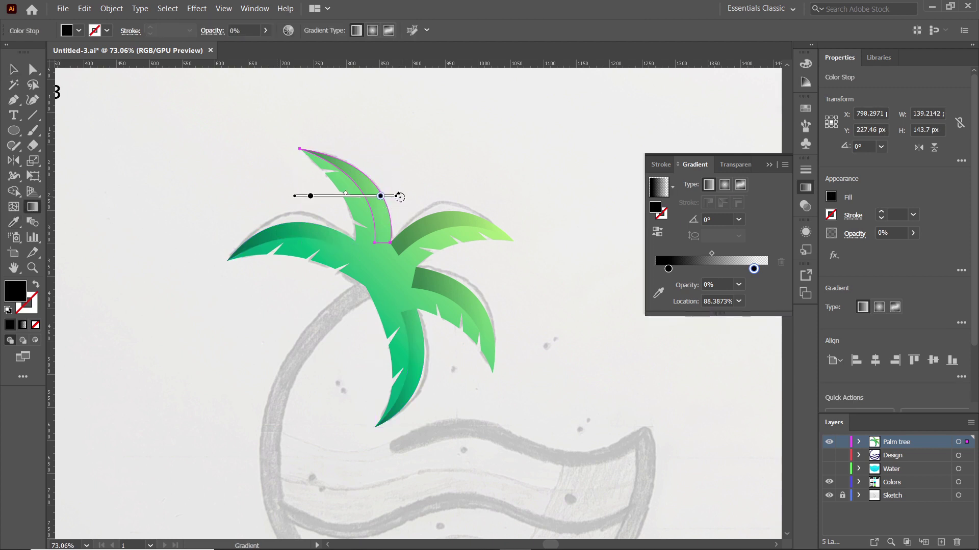
drag(399, 203, 343, 249)
drag(374, 214, 366, 208)
key(v)
click(443, 224)
key(g)
drag(517, 233, 263, 240)
Step: Redirect the shading gradients on the lower-right and bottom leaves so they fade from the leaf tips toward the trunk
key(v)
click(459, 289)
key(g)
drag(491, 344, 426, 275)
key(v)
click(416, 357)
key(g)
drag(395, 415, 412, 314)
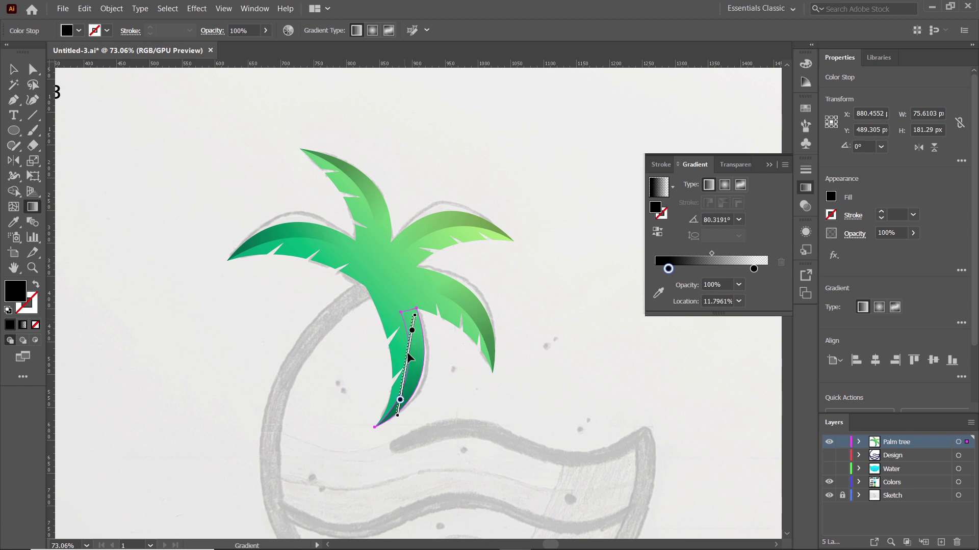
Step: Draw an open Pen curve along the middle of the left leaf, from just past its tip to its base
click(13, 100)
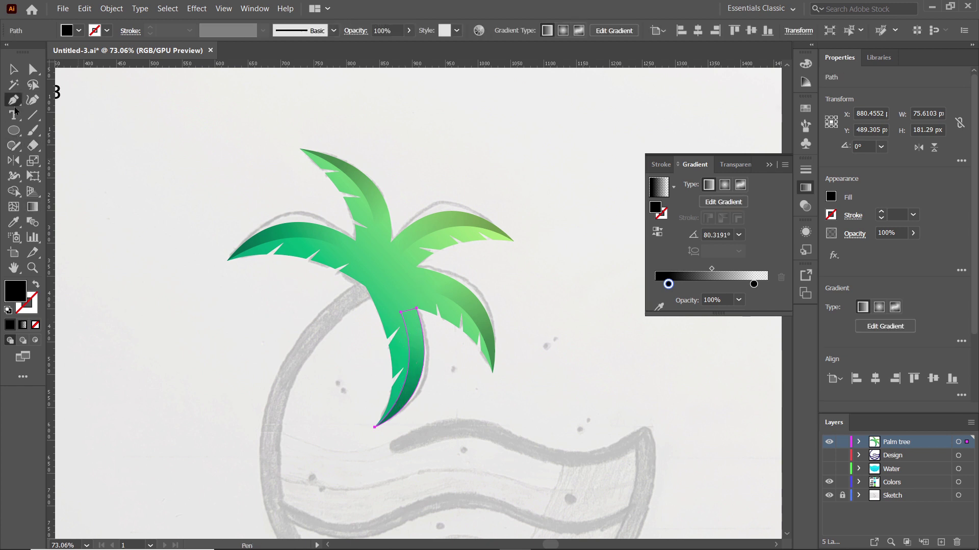
click(219, 267)
drag(362, 262, 429, 319)
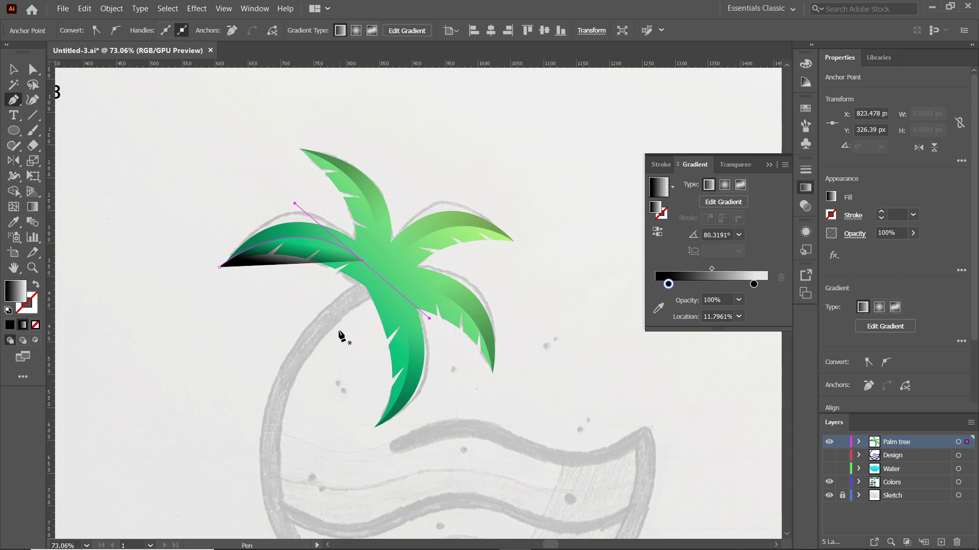
Step: Remove the fill from the left leaf's centre curve and give it a 1 pt black stroke
click(15, 73)
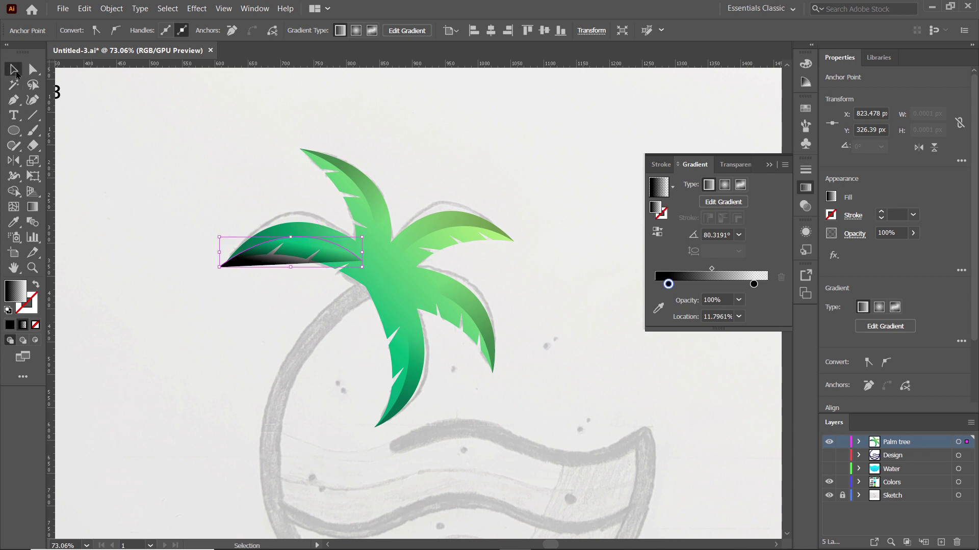
click(258, 262)
click(79, 30)
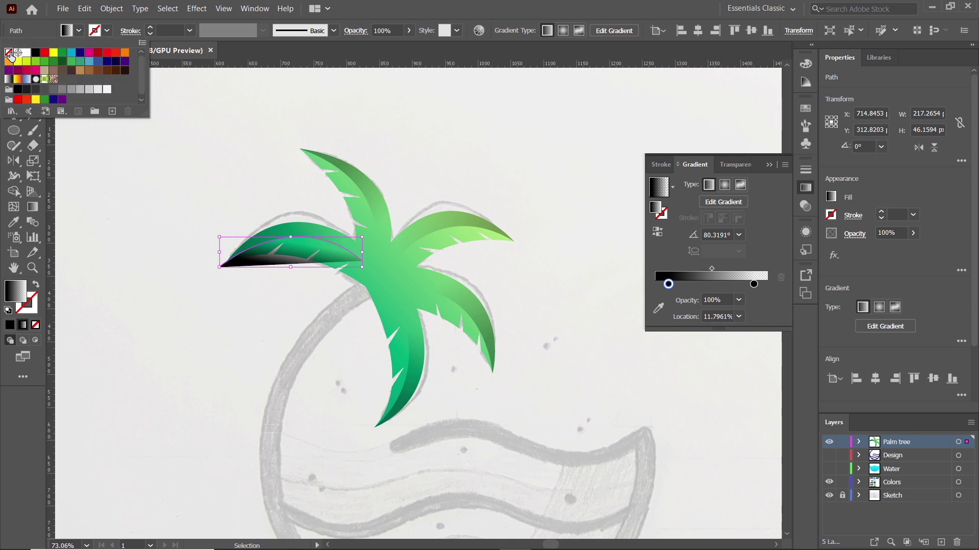
click(9, 53)
click(105, 31)
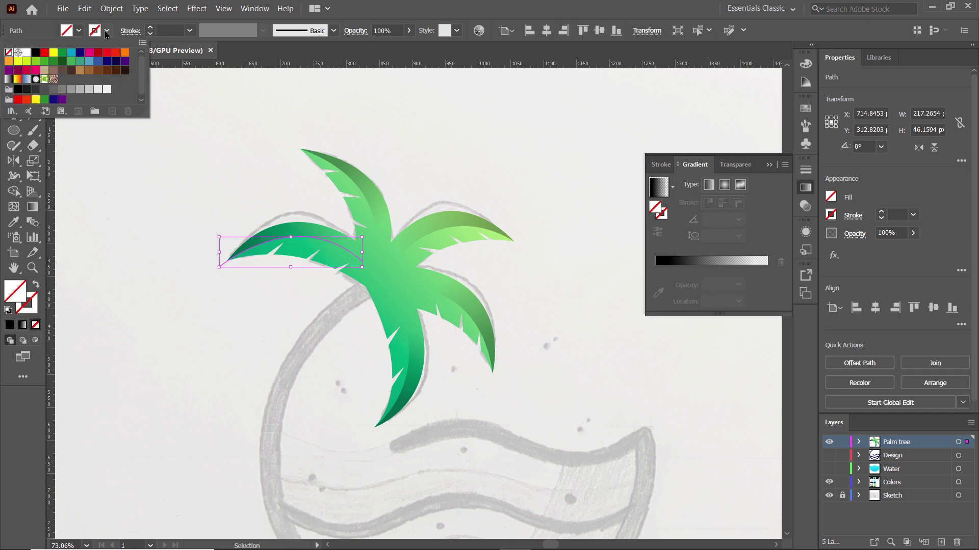
click(35, 53)
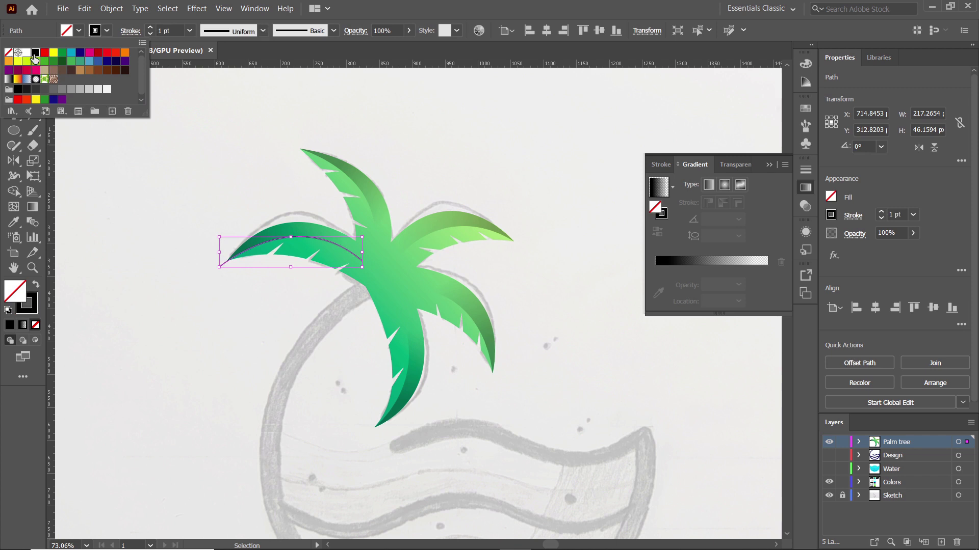
click(194, 121)
Step: Draw open Pen curves along the middles of the top and upper-right leaves, extending slightly past the tips
click(13, 100)
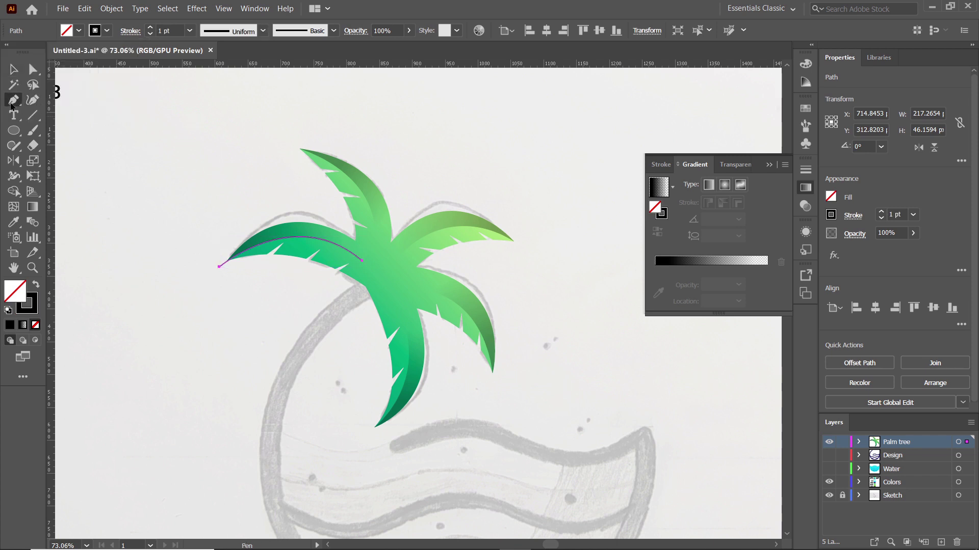
click(291, 144)
mouse_move(377, 252)
mouse_down()
mouse_move(371, 333)
mouse_move(330, 322)
mouse_up()
key(Escape)
click(521, 248)
key(Escape)
Step: Draw open Pen curves along the middles of the lower-right and bottom leaves, extending slightly past the tips
click(492, 381)
drag(411, 288, 329, 283)
key(Escape)
click(362, 436)
drag(401, 308, 372, 213)
key(Escape)
Step: Add an anchor point near the midpoint of each of the five leaf centre curves
drag(10, 101, 60, 114)
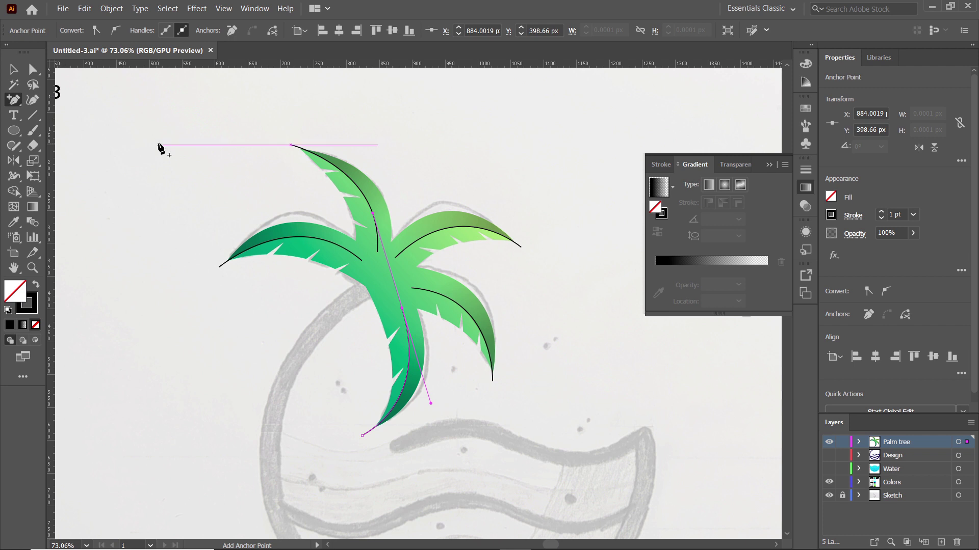
click(290, 237)
click(356, 189)
click(442, 229)
click(462, 308)
click(413, 367)
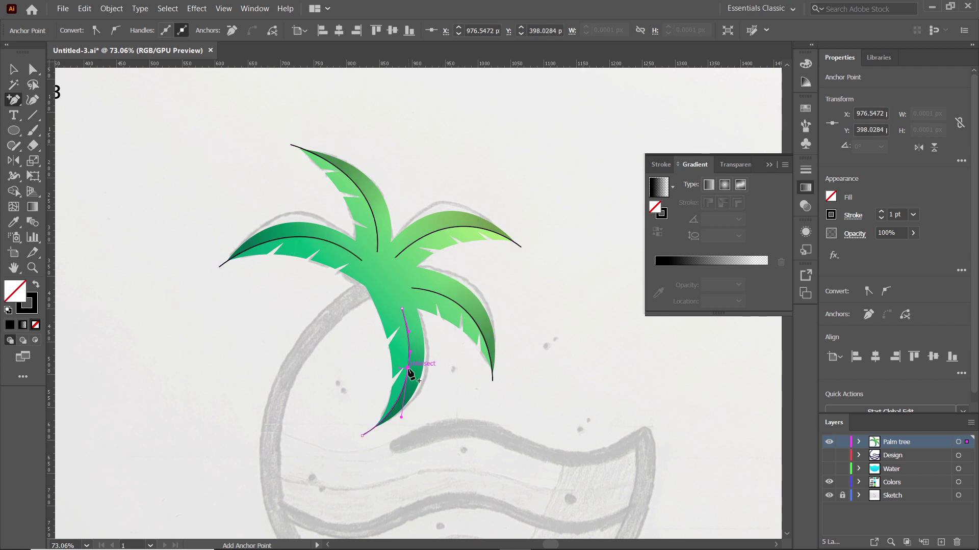
Step: Widen the left leaf's centre curve around its midpoint to about 5.1 pt with the Width tool, leaving tapered ends
key(v)
click(219, 265)
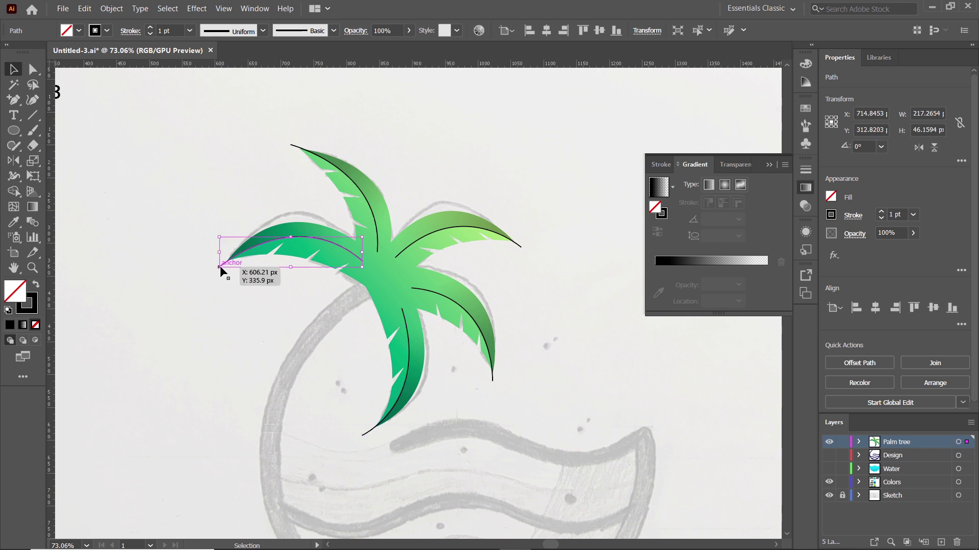
click(19, 178)
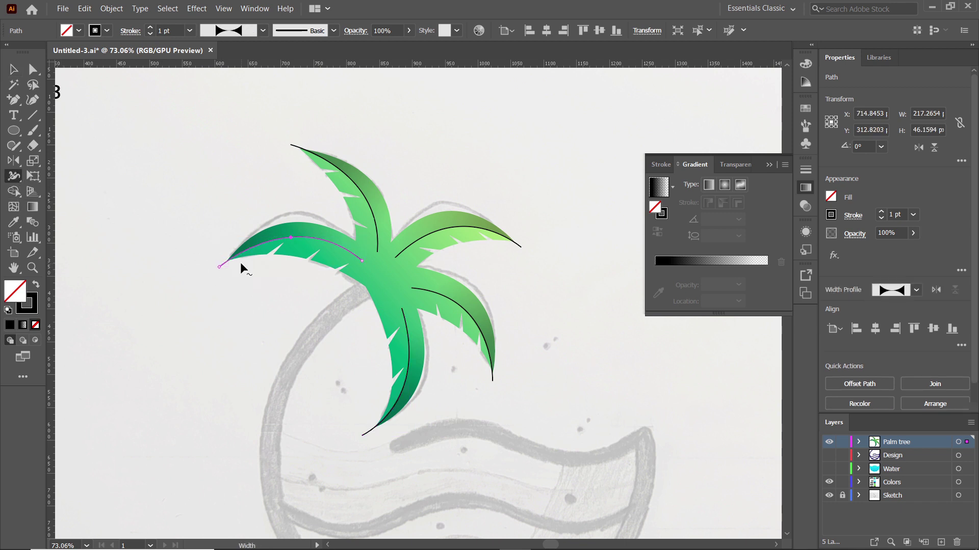
drag(289, 238, 301, 237)
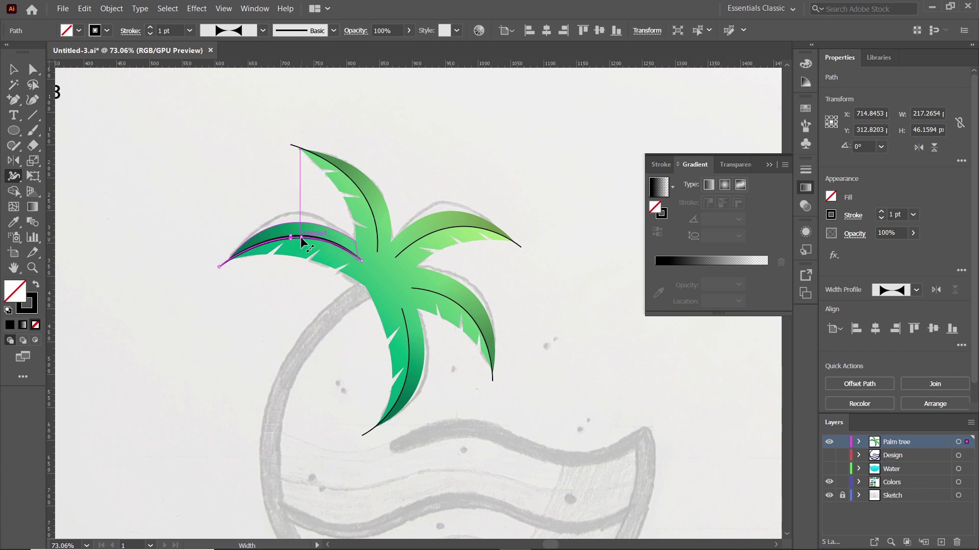
key(ctrl+space)
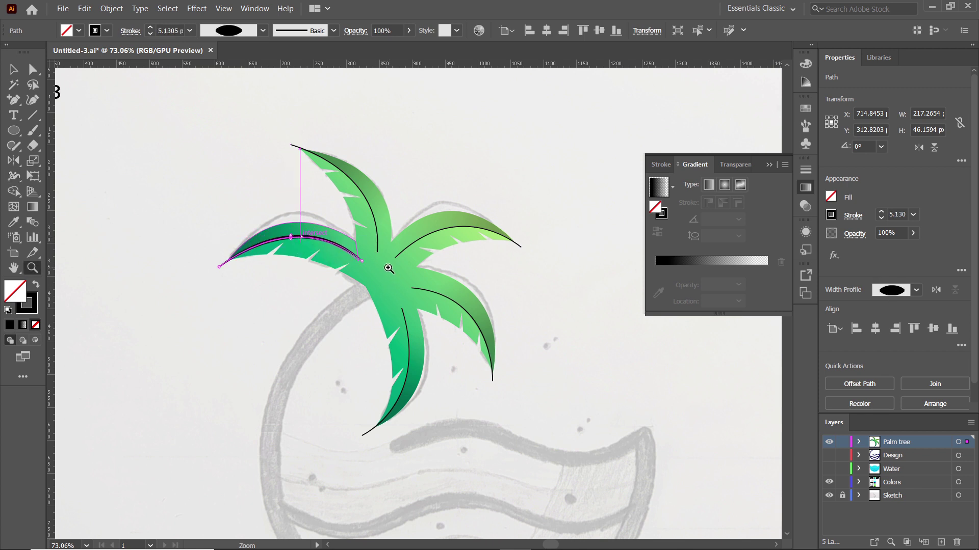
Step: Widen the midpoints of the other four leaf centre curves with the Width tool, the lower-right to about 4.7 pt and the bottom to about 4.5 pt
drag(384, 261, 428, 262)
ctrl+click(353, 153)
drag(337, 131, 343, 129)
ctrl+click(482, 206)
drag(483, 206, 484, 208)
key(c)
key(shift+w)
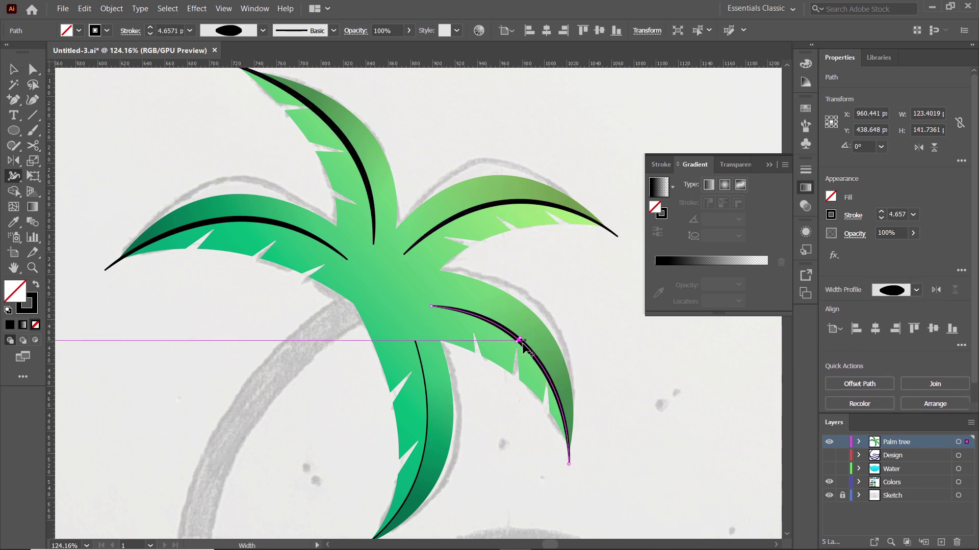
drag(426, 442, 427, 444)
Step: Convert all five tapered leaf centre curves into filled shapes with Outline Stroke
key(v)
key(ctrl+minus)
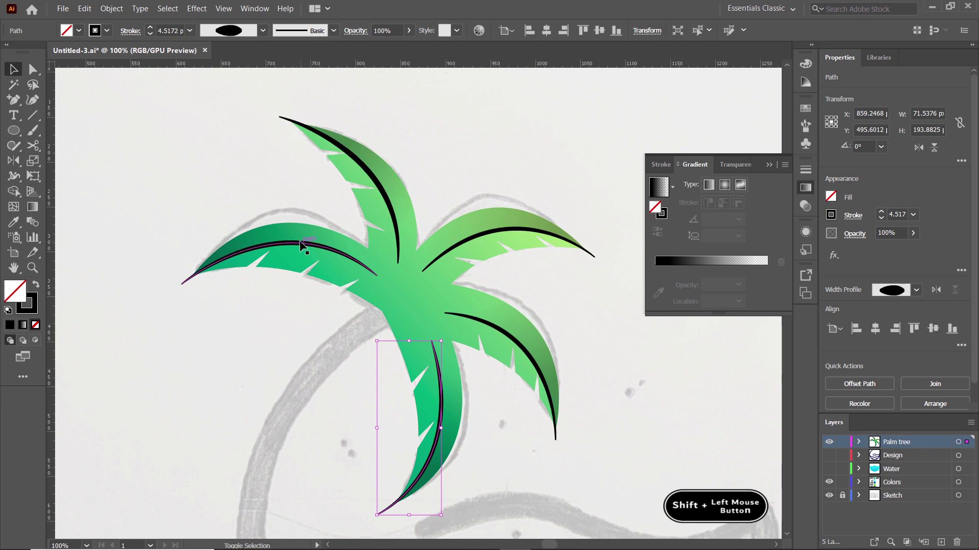
shift+click(397, 232)
shift+click(455, 243)
shift+click(489, 322)
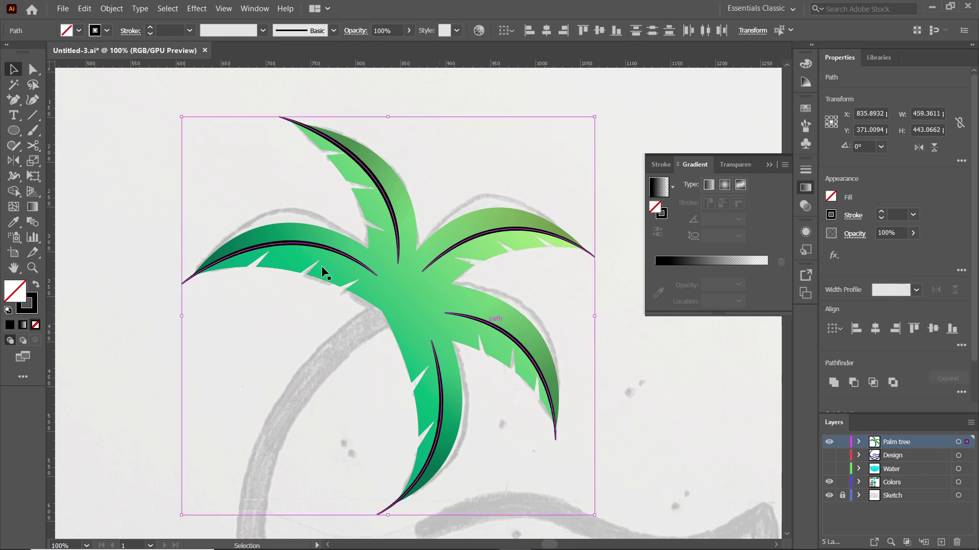
click(110, 9)
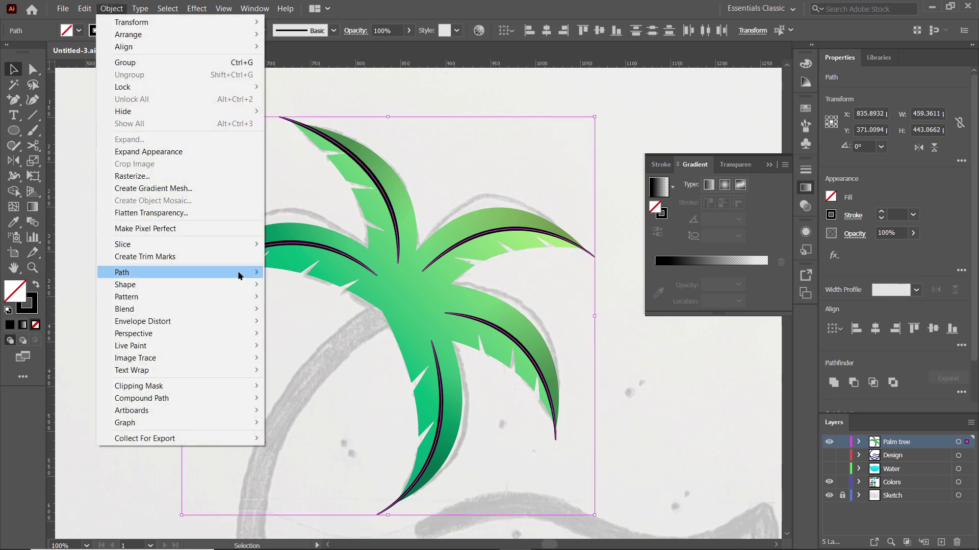
mouse_move(239, 274)
click(312, 300)
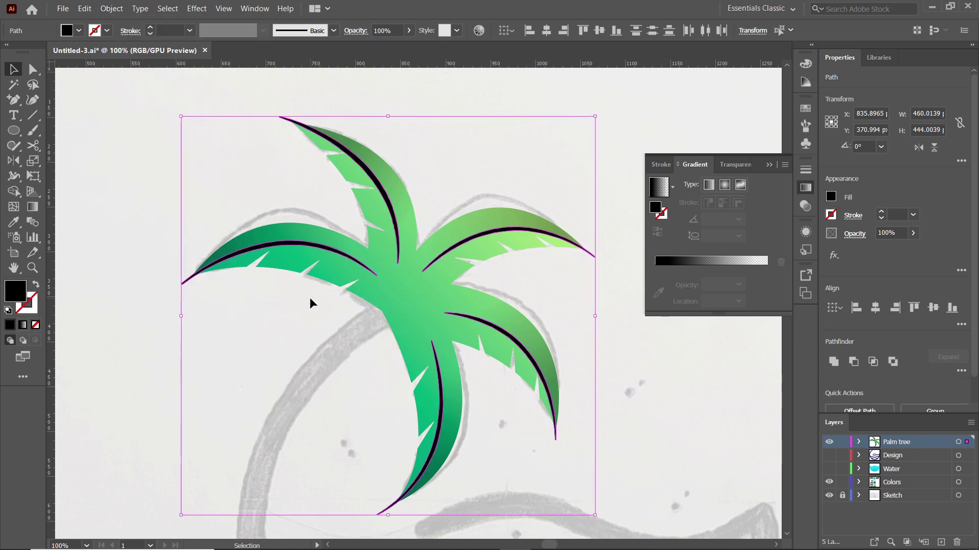
Step: Remove the vein ends that stick out past the five leaf tips with the Shape Builder tool
drag(186, 96, 574, 487)
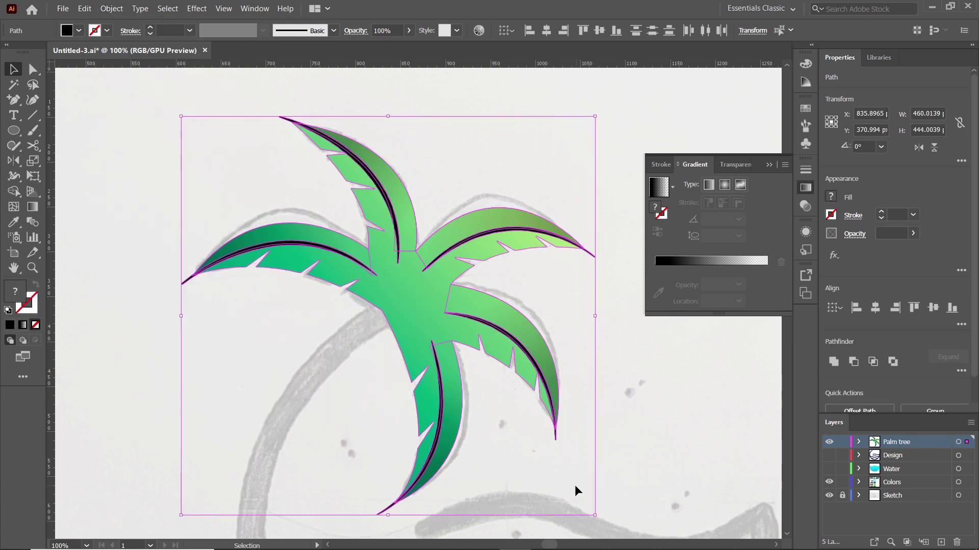
click(14, 191)
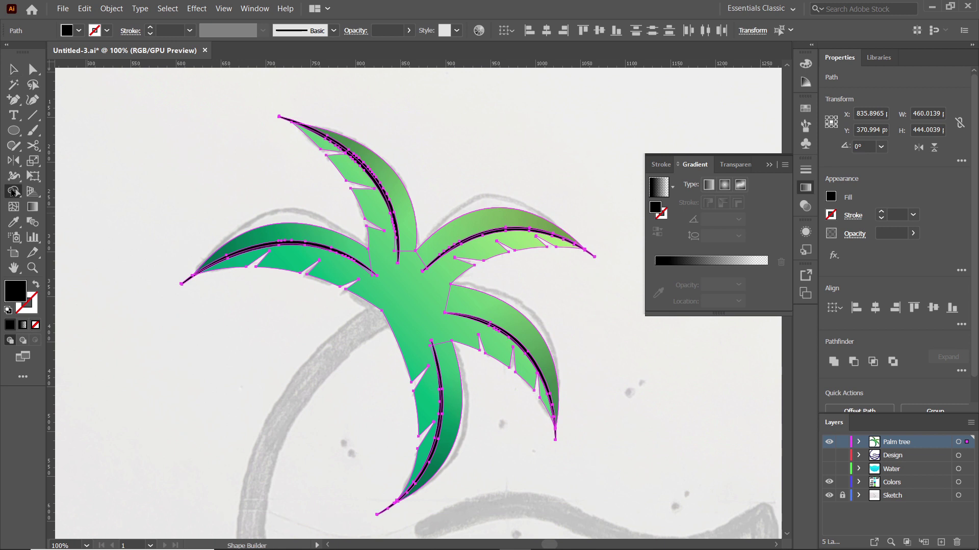
alt+click(188, 279)
alt+click(591, 254)
alt+click(556, 436)
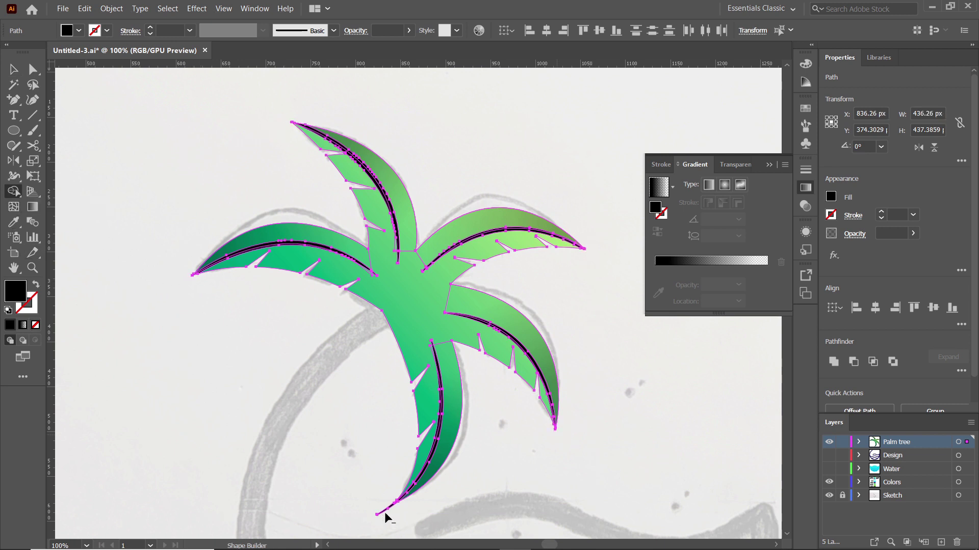
click(15, 70)
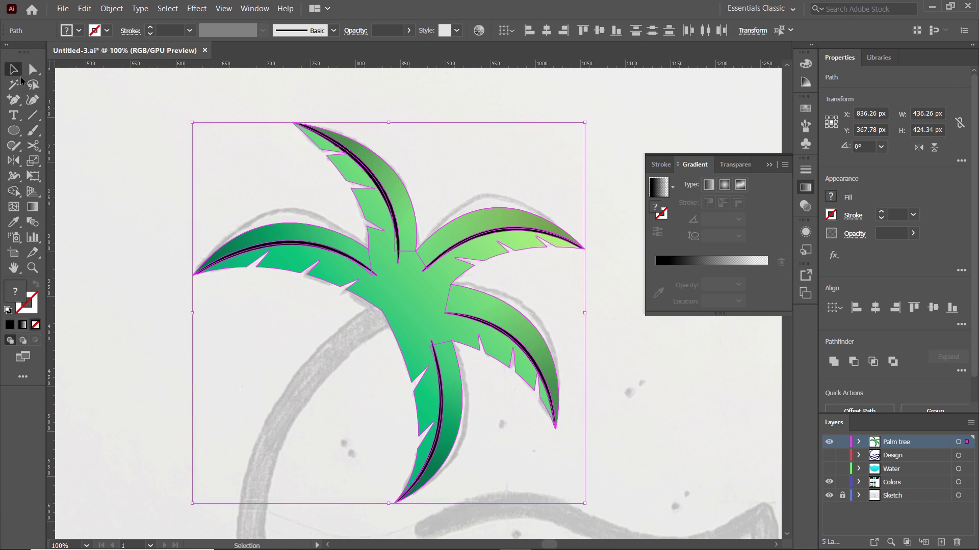
click(203, 152)
Step: Draw an open Pen curve about 92 px wide above the centre vein of the left leaf, following the leaf's upper edge
drag(13, 104, 33, 103)
click(245, 240)
drag(328, 238, 346, 248)
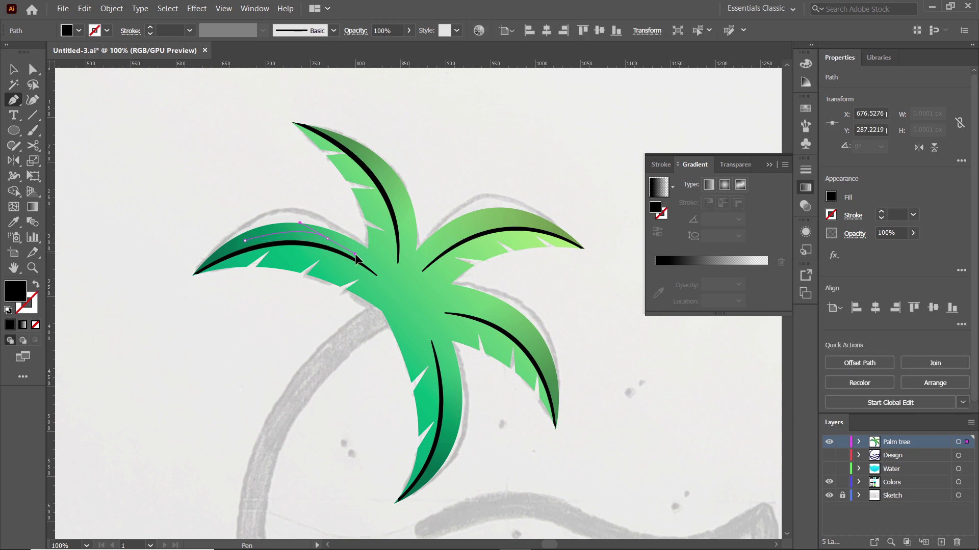
click(354, 254)
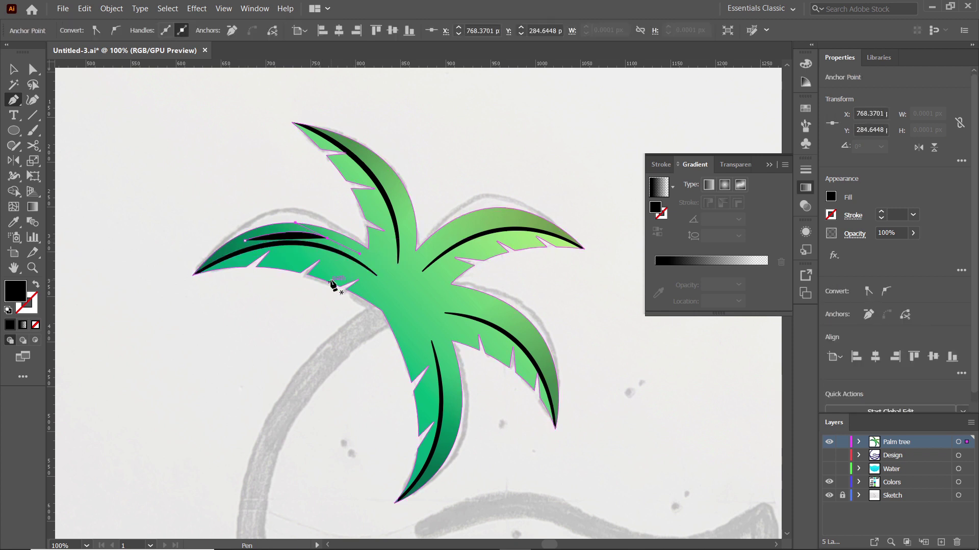
click(14, 71)
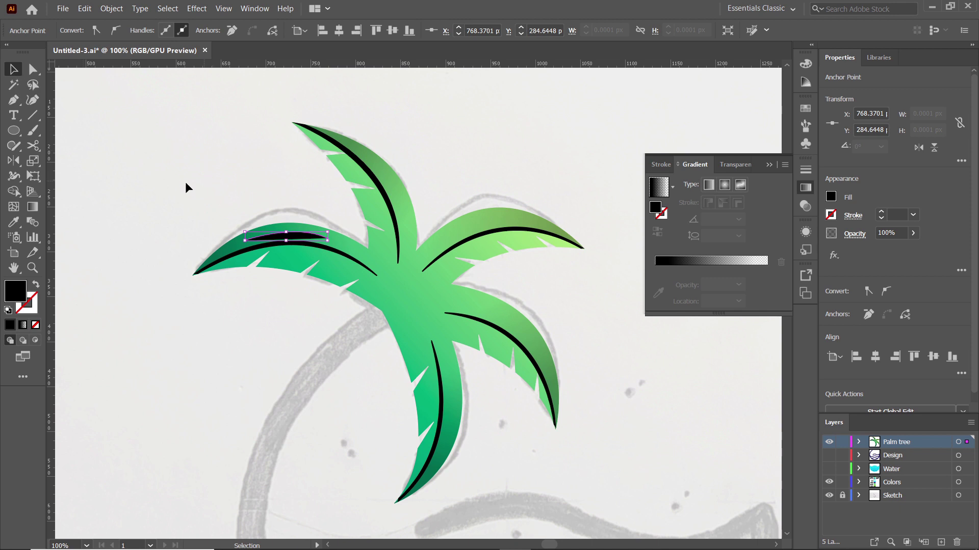
Step: Give the left leaf's new curve no fill and a 1 pt dark blue stroke with round corners
click(304, 239)
click(79, 32)
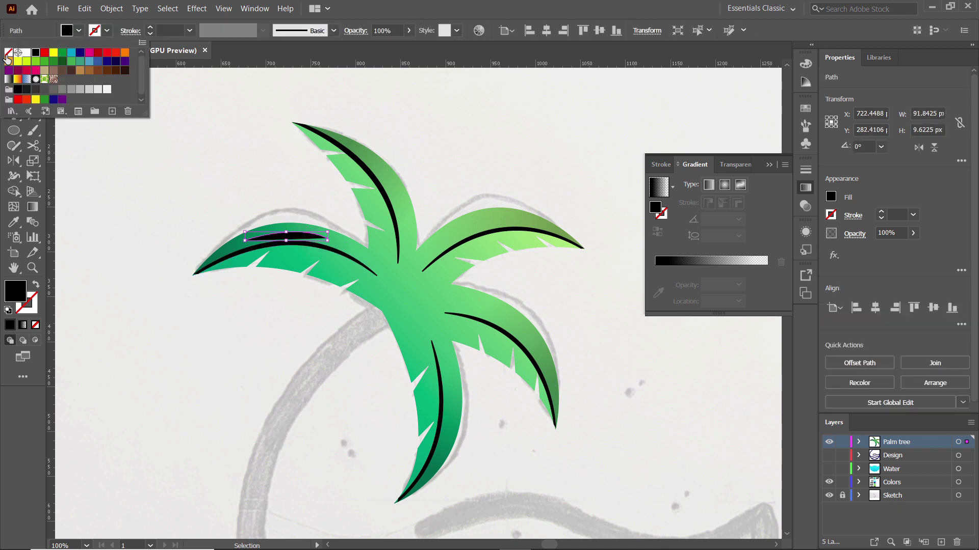
click(8, 52)
click(107, 30)
click(107, 30)
click(81, 53)
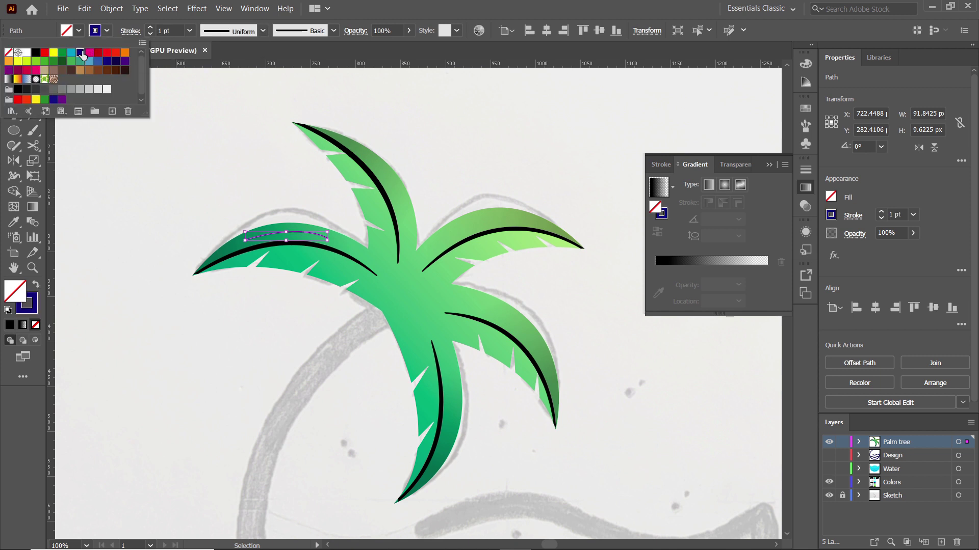
click(130, 31)
click(130, 30)
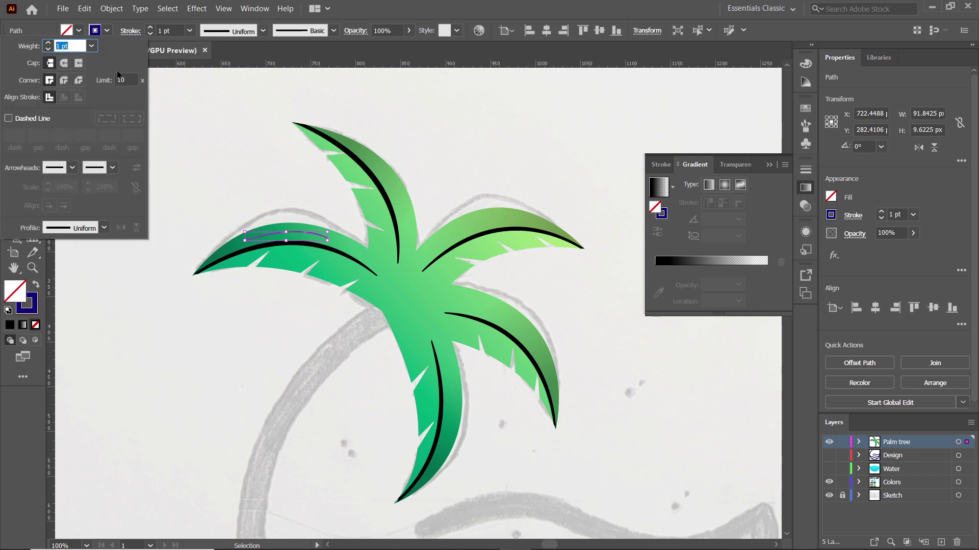
click(64, 80)
Step: Add an anchor point near the middle of the blue curve and widen the stroke there with the Width tool, leaving tapered ends
click(20, 105)
drag(22, 109, 67, 115)
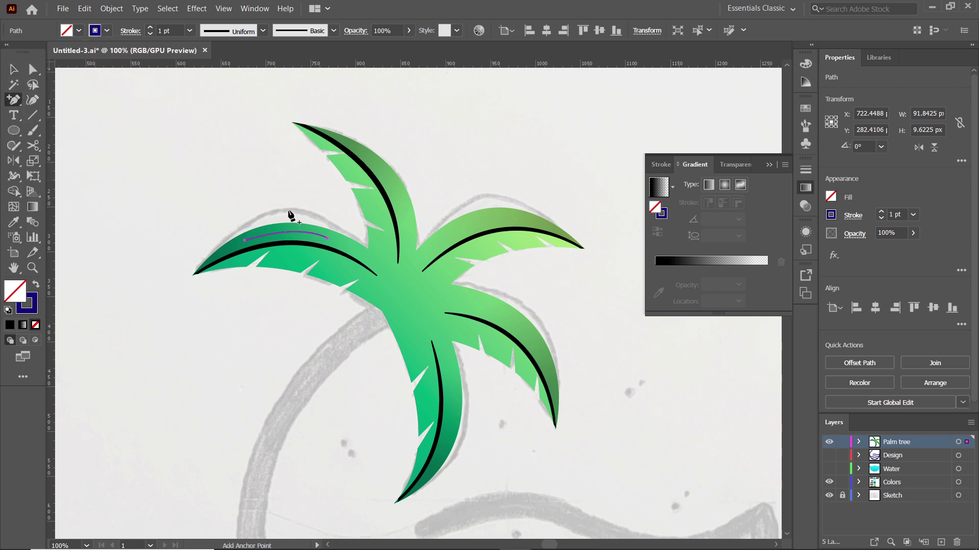
click(283, 233)
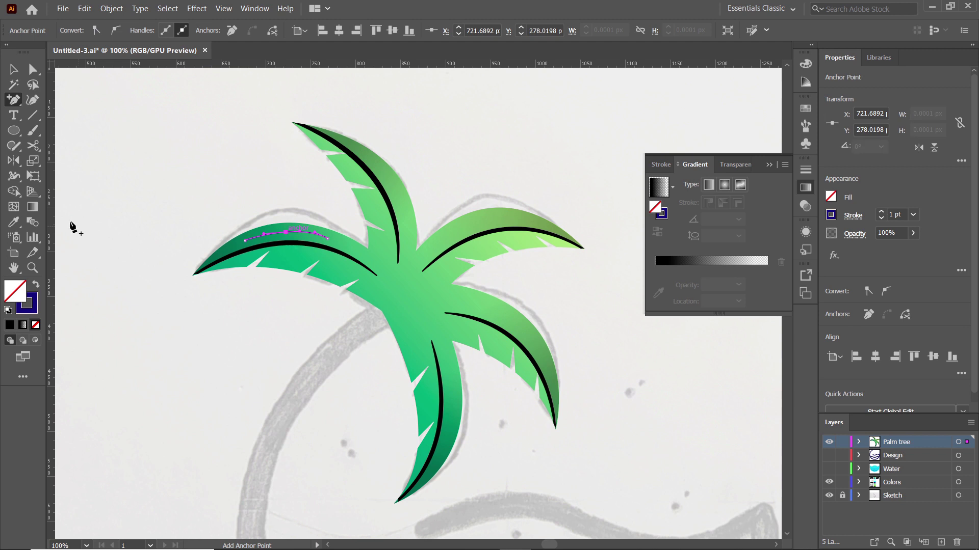
click(14, 177)
drag(278, 234, 296, 214)
Step: Convert the left leaf's tapered blue curve into a filled highlight shape with Outline Stroke
click(112, 9)
mouse_move(203, 279)
click(308, 299)
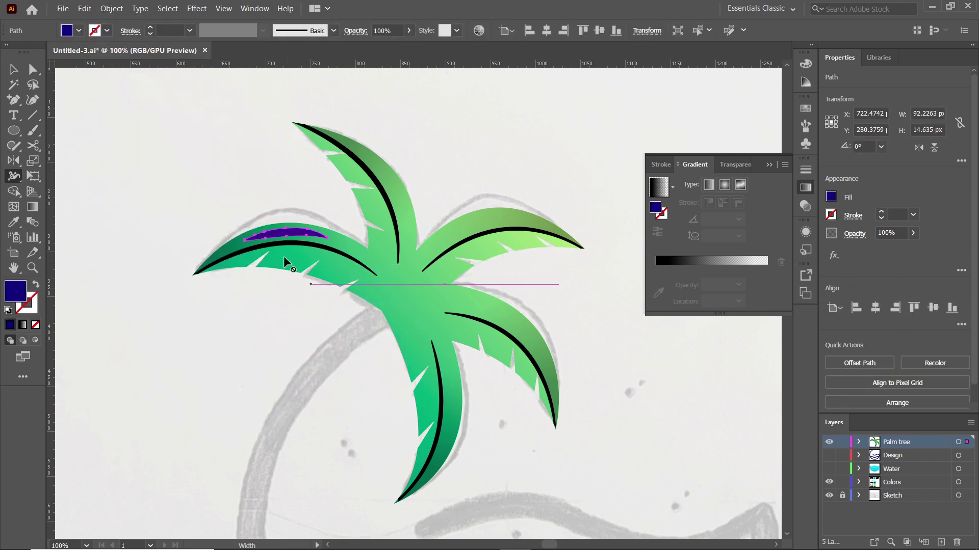
Step: Copy the blue highlight onto the top, upper-right, lower-right and bottom leaves, rotating each copy to follow the leaf's outer edge
key(v)
alt+drag(280, 237, 407, 175)
drag(459, 178, 432, 220)
drag(418, 177, 492, 230)
drag(512, 262, 544, 331)
drag(561, 330, 543, 372)
alt+drag(532, 338, 463, 405)
drag(482, 436, 447, 467)
drag(447, 407, 454, 407)
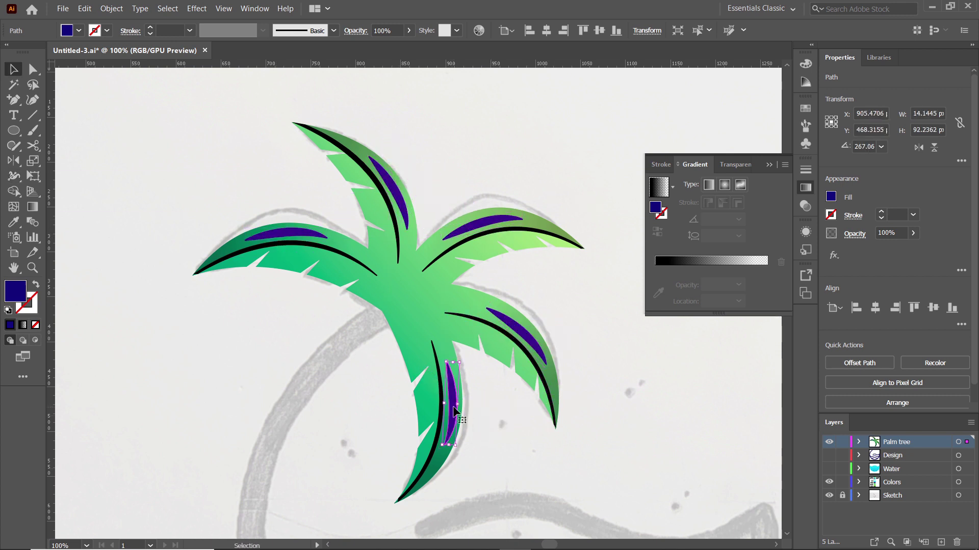
Step: Fill the five blue leaf highlights with the 80c41c swatch colour and set their opacity to 40%
shift+click(508, 314)
shift+click(482, 226)
shift+click(392, 194)
shift+click(306, 234)
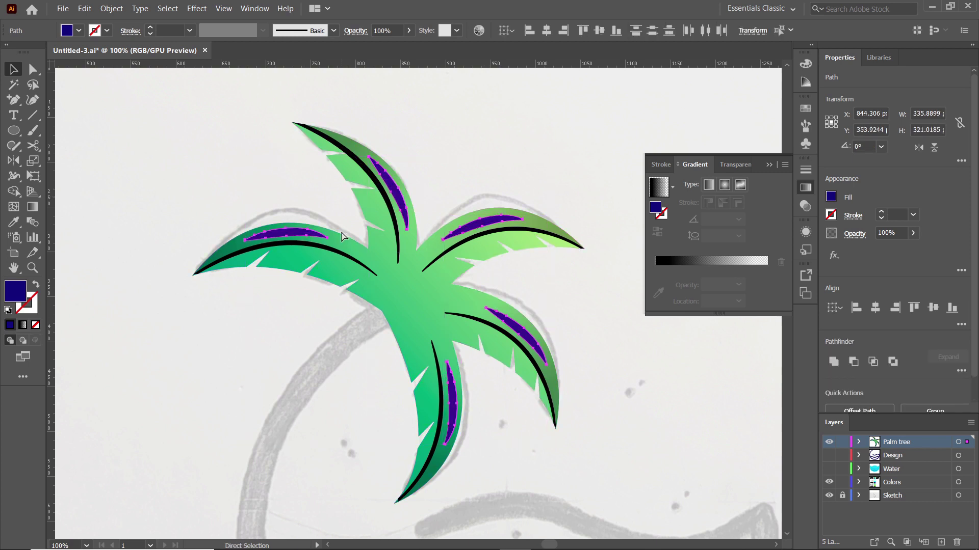
key(ctrl+0)
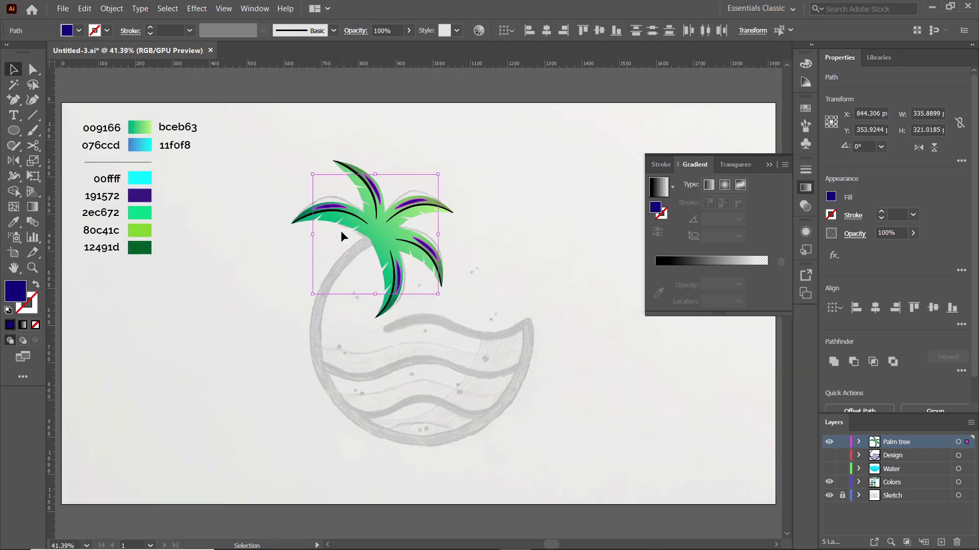
click(8, 225)
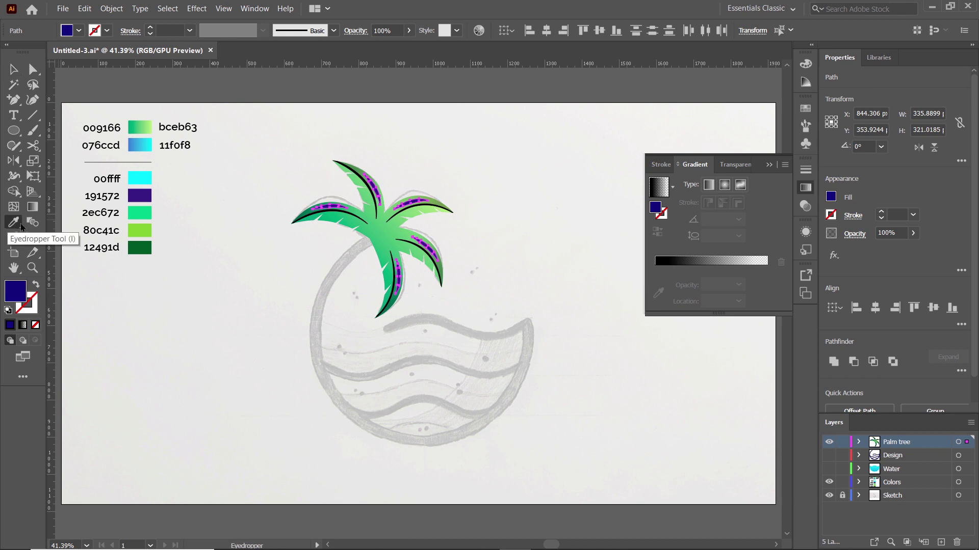
click(140, 231)
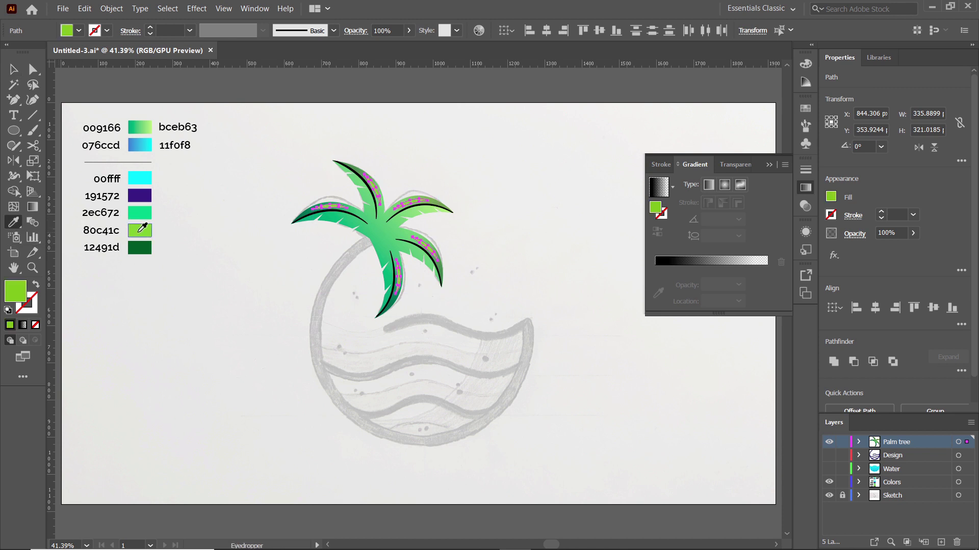
click(899, 233)
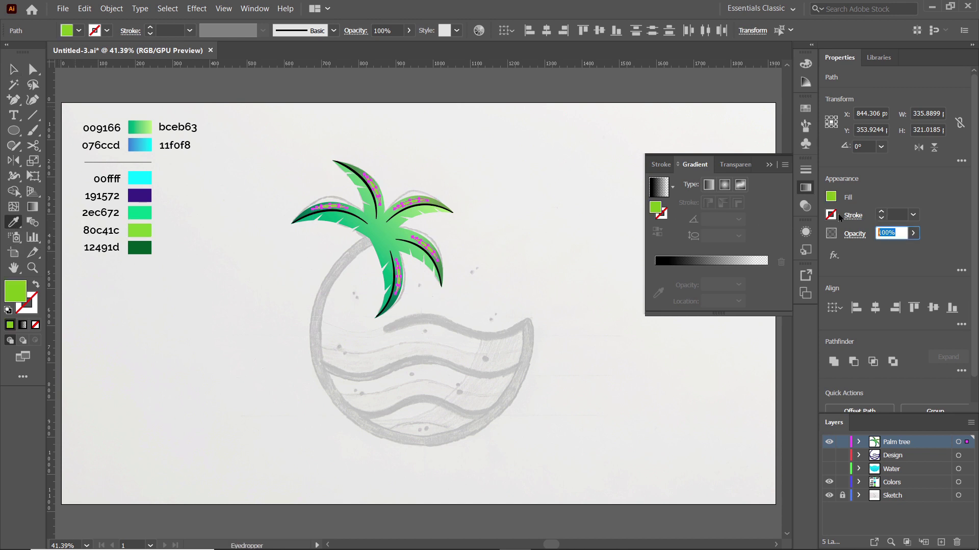
text(40)
key(Return)
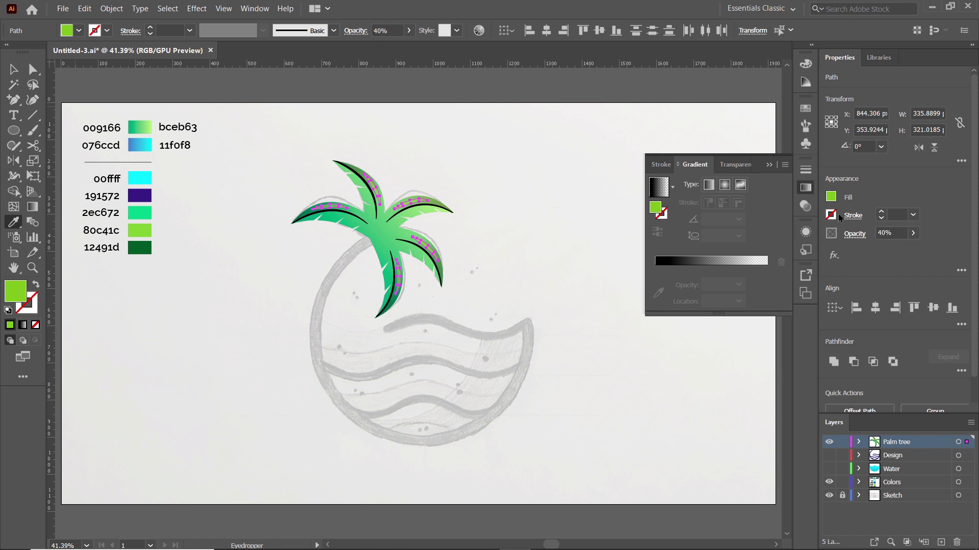
click(8, 72)
click(303, 176)
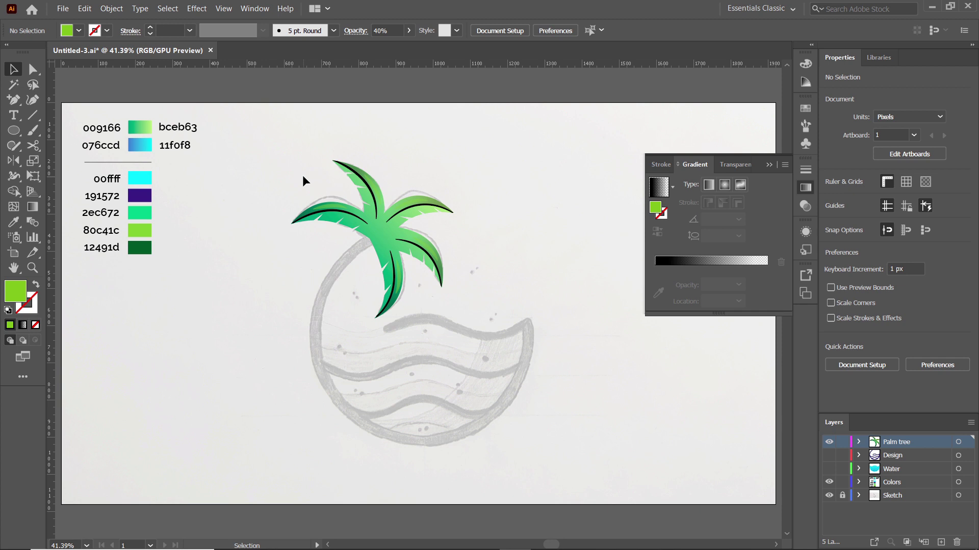
Step: Fill the five black leaf centre veins with the 12491d swatch colour and set their opacity to 50%
click(360, 222)
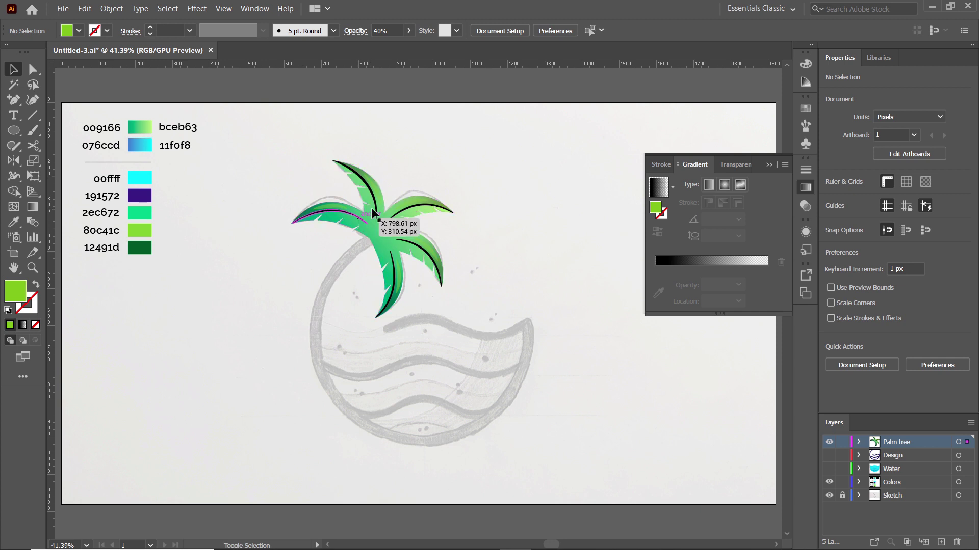
shift+click(397, 217)
shift+click(389, 253)
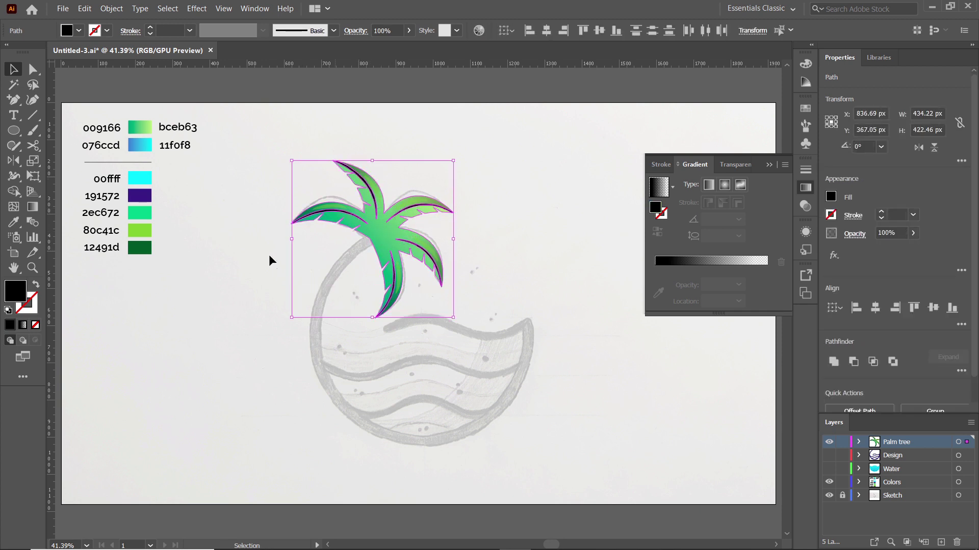
click(20, 223)
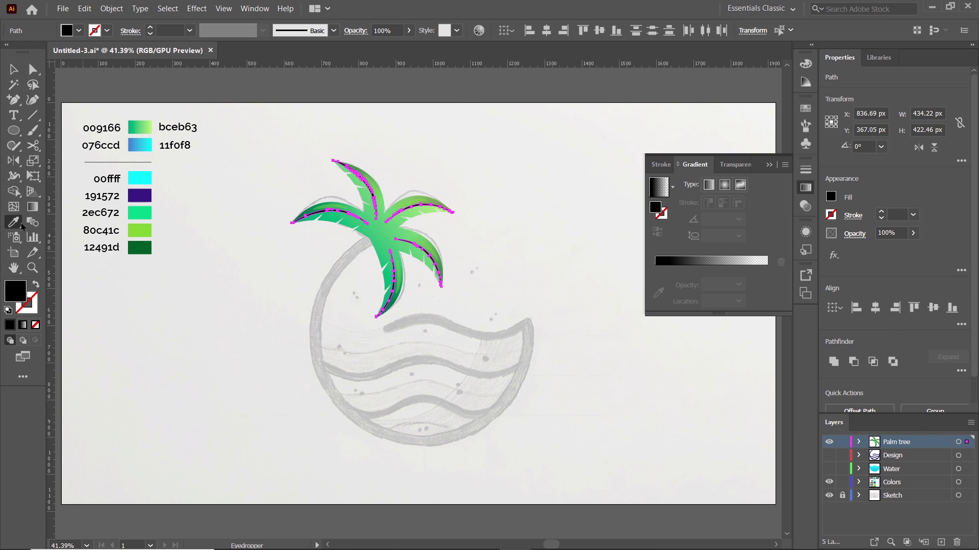
click(139, 241)
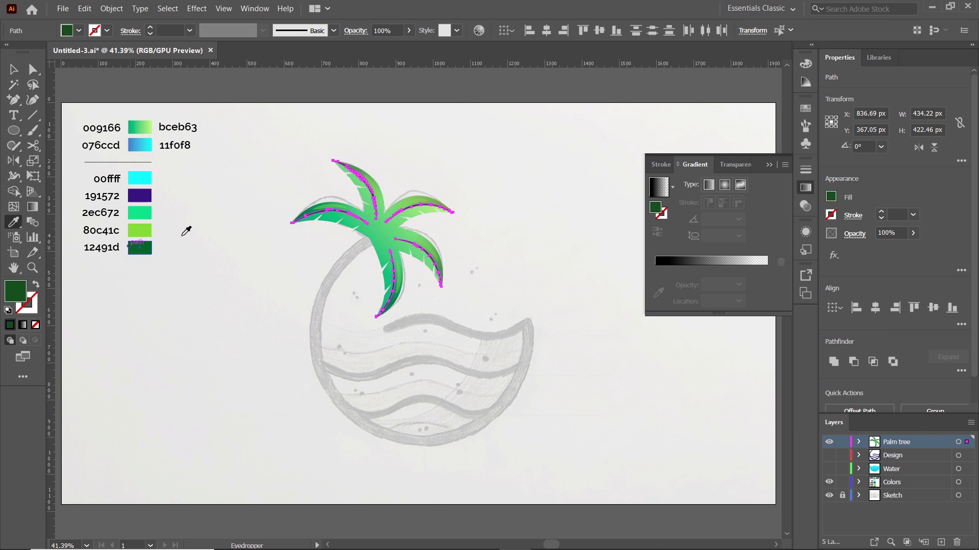
click(897, 235)
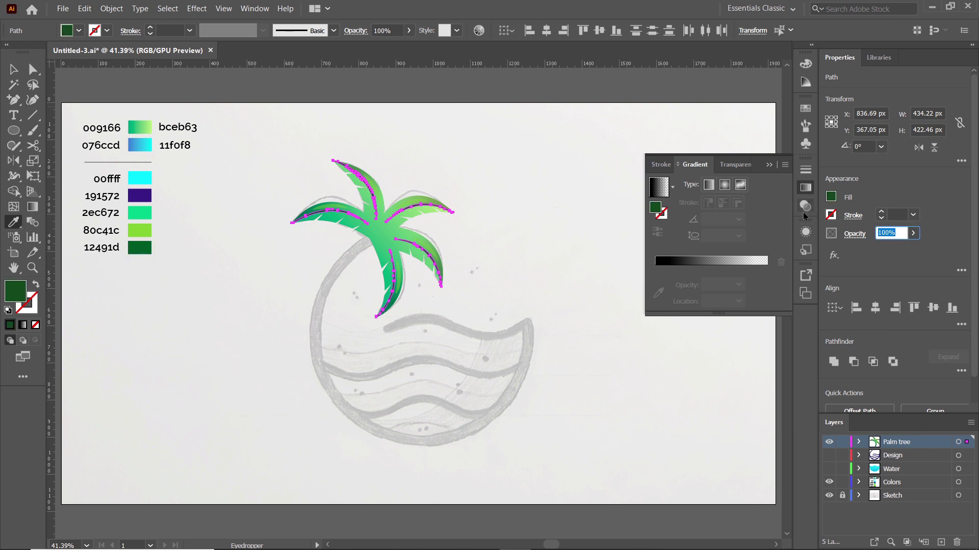
text(50)
key(Return)
key(v)
click(214, 279)
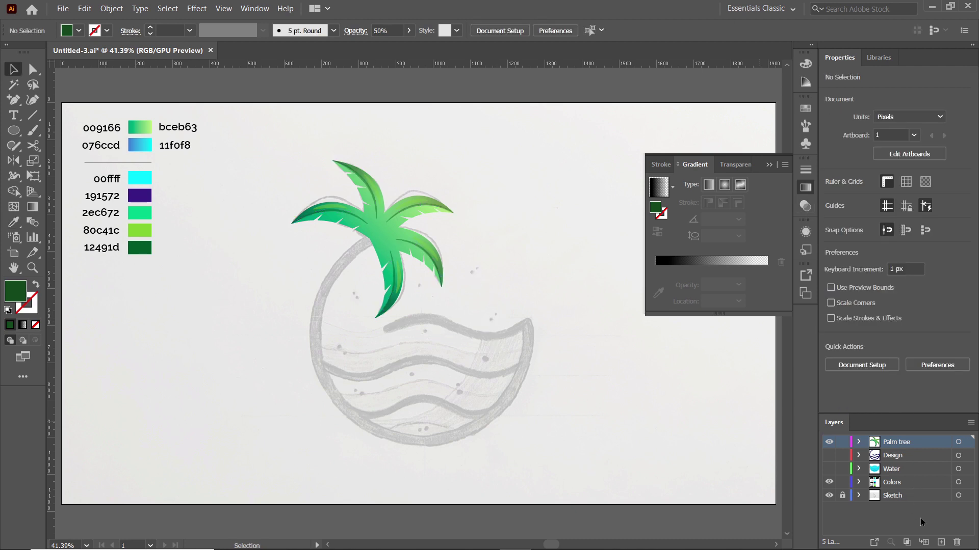
Step: Create a new layer named Bubbles and draw a circle about 14 px wide over the sketched dot in the right part of the waves
click(941, 542)
double_click(896, 442)
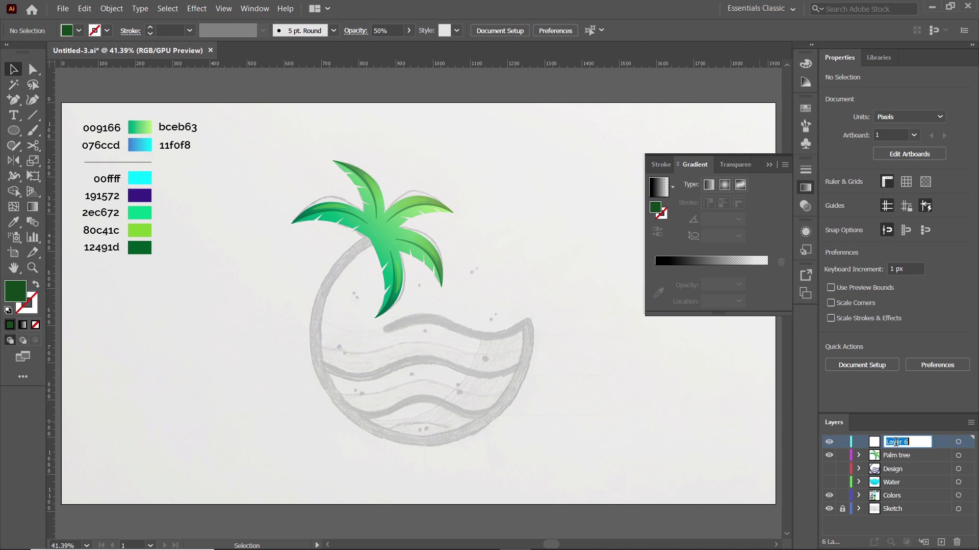
click(14, 131)
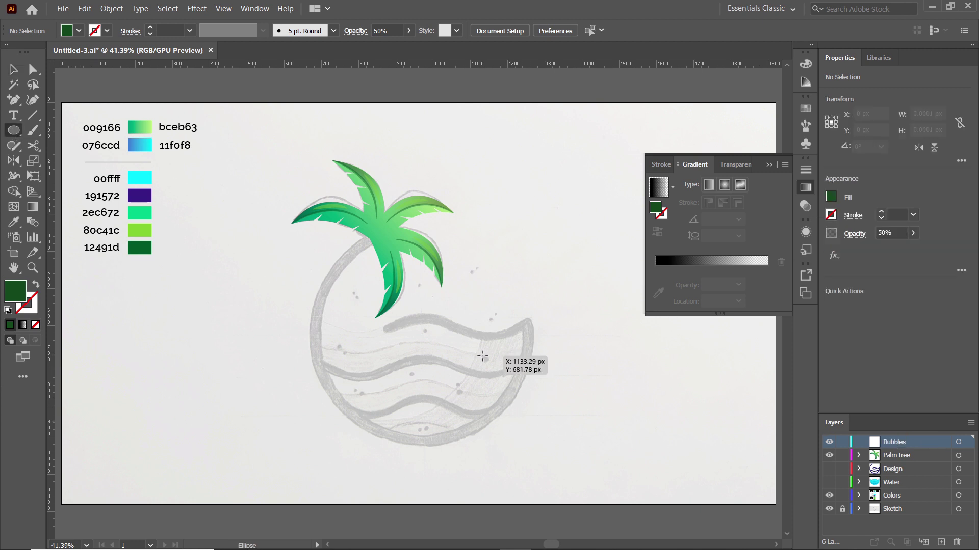
drag(483, 356, 488, 360)
key(v)
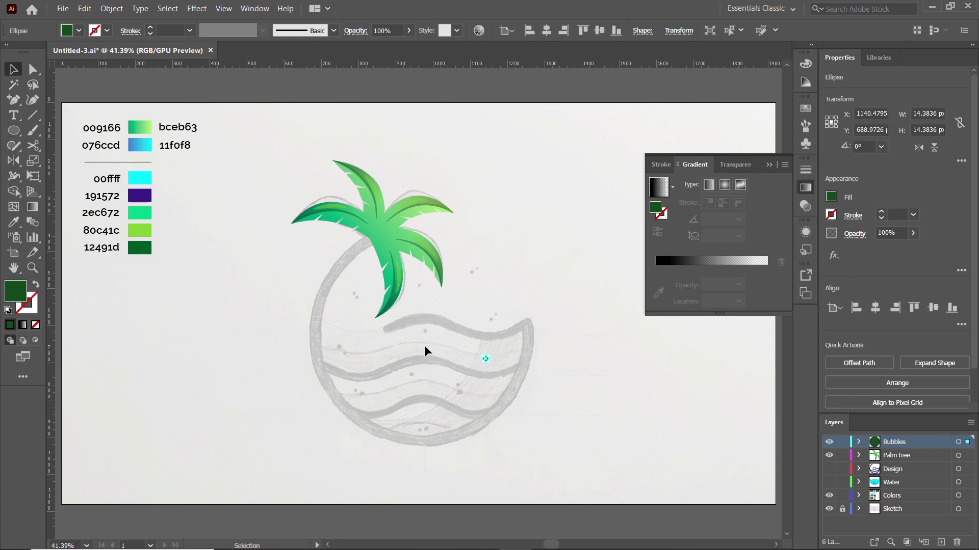
Step: Copy the circle onto the sketched dots in the upper waves, beside the palm leaves, above the water and in the left waves
scroll(424, 345, up, 4)
drag(553, 376, 422, 317)
drag(423, 317, 411, 218)
drag(410, 217, 539, 185)
drag(539, 185, 565, 294)
drag(565, 294, 576, 283)
mouse_move(576, 283)
mouse_down()
mouse_move(271, 233)
mouse_move(276, 247)
mouse_up()
drag(277, 247, 240, 351)
drag(241, 351, 255, 362)
drag(255, 363, 277, 445)
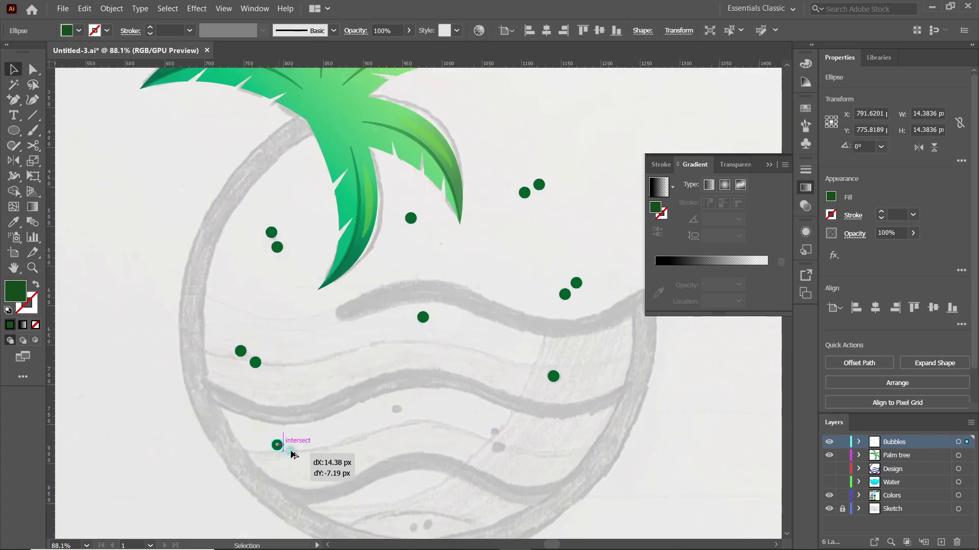
Step: Add circles over the remaining sketched dots in the lower waves and scale the bubbles down to varied sizes, nudging them over their dots
drag(503, 454, 501, 453)
drag(500, 440, 499, 437)
drag(404, 417, 402, 414)
drag(294, 456, 291, 452)
drag(429, 323, 425, 320)
drag(559, 382, 555, 379)
drag(261, 368, 258, 365)
drag(246, 356, 244, 355)
drag(571, 300, 565, 294)
drag(581, 277, 579, 280)
drag(545, 190, 538, 184)
drag(530, 187, 527, 190)
drag(523, 194, 533, 191)
drag(417, 224, 413, 221)
drag(283, 253, 269, 230)
Step: Fill all the bubbles inside the water area with white
drag(141, 298, 632, 525)
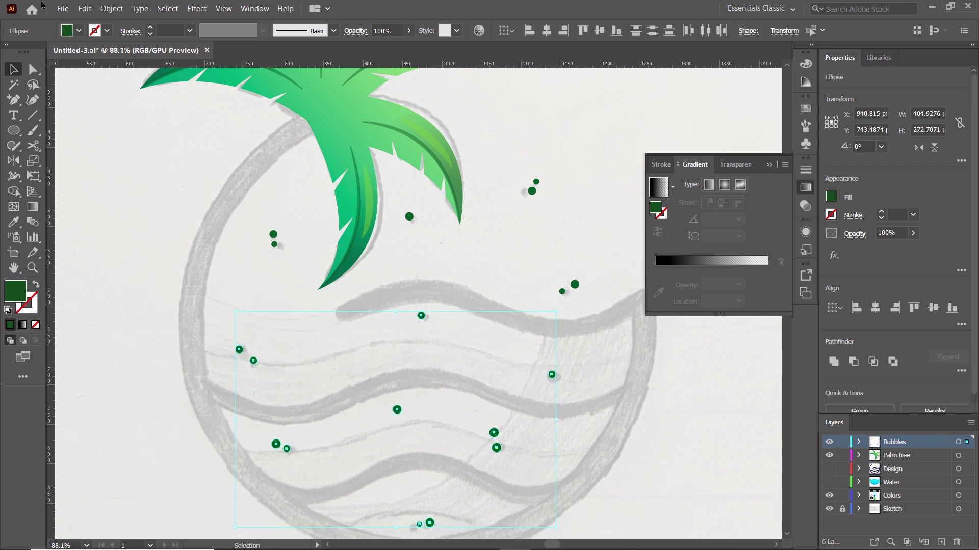
click(78, 32)
click(27, 53)
Step: Fill all the bubbles above the waves with the teal-blue swatch
drag(565, 228, 585, 253)
drag(597, 268, 551, 303)
drag(428, 207, 394, 227)
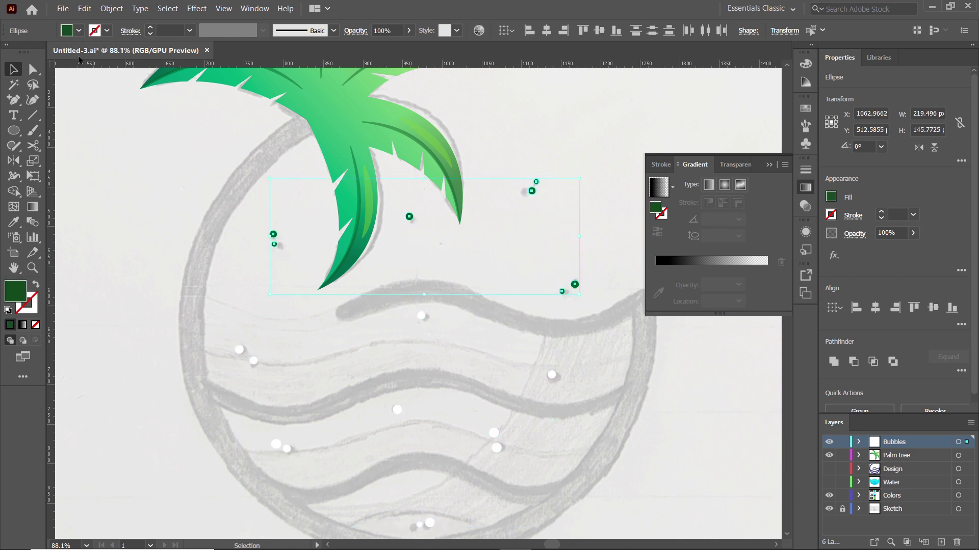
click(81, 32)
click(72, 54)
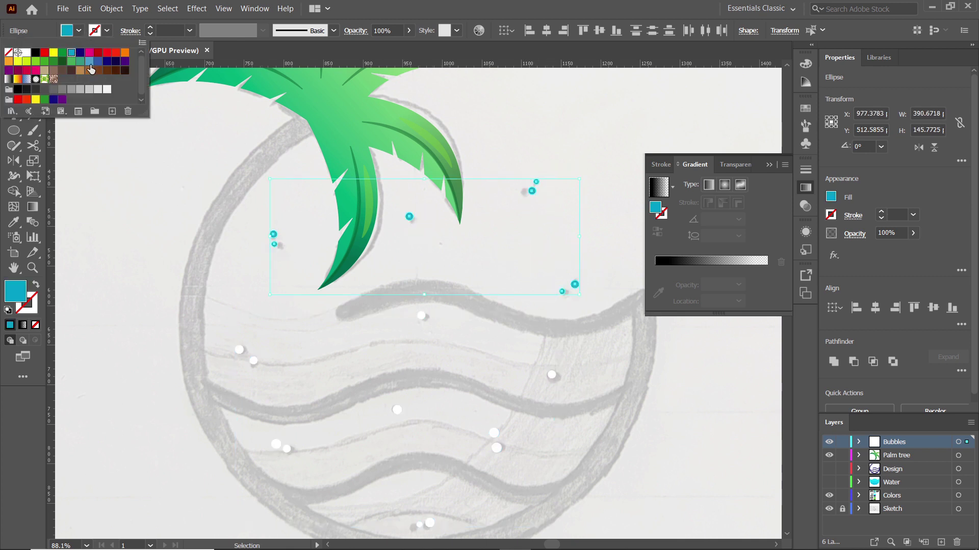
Step: Collapse the floating gradient settings and create a new layer named shadow
scroll(376, 292, down, 3)
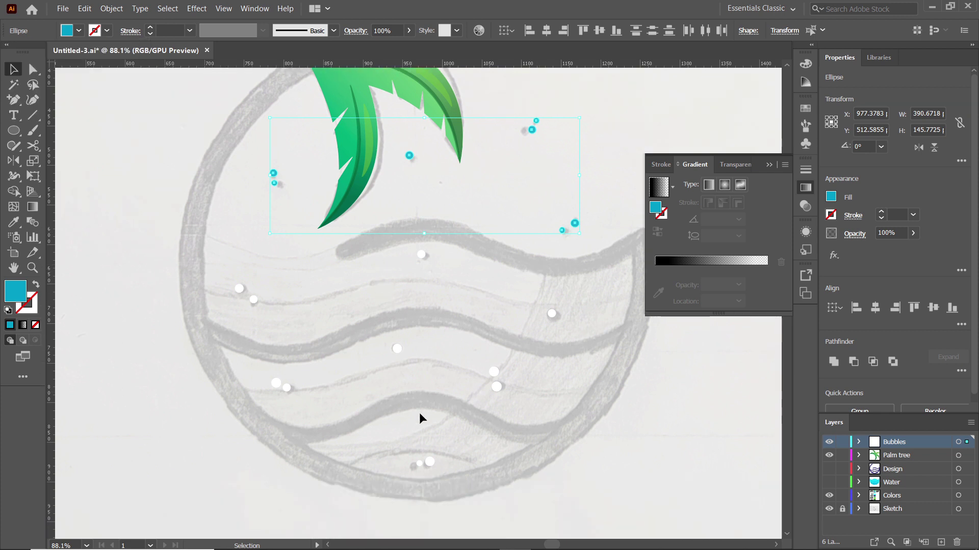
click(769, 166)
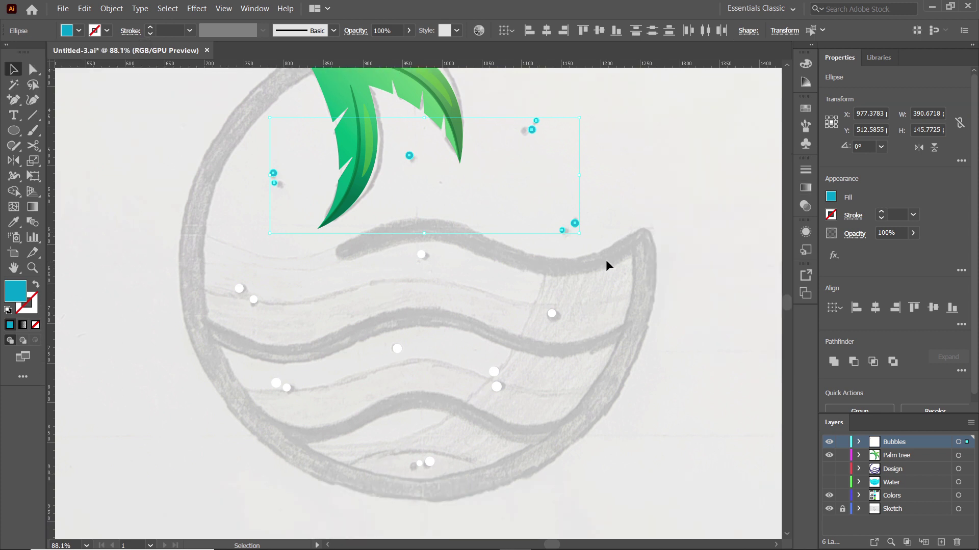
click(940, 542)
double_click(895, 441)
key(Return)
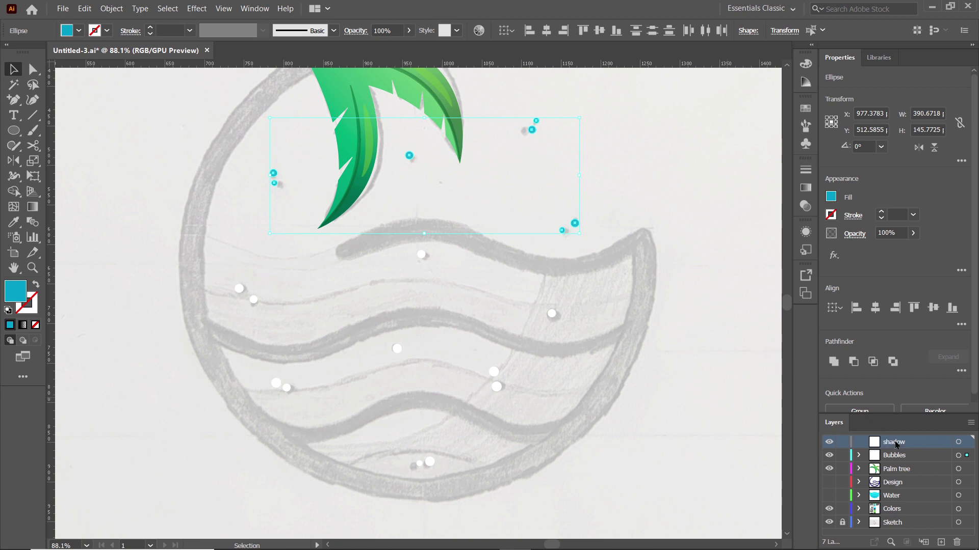
Step: Draw a closed crescent with the Pen tool over the hatched lower-right part of the waves, about 433 by 310 px
click(13, 100)
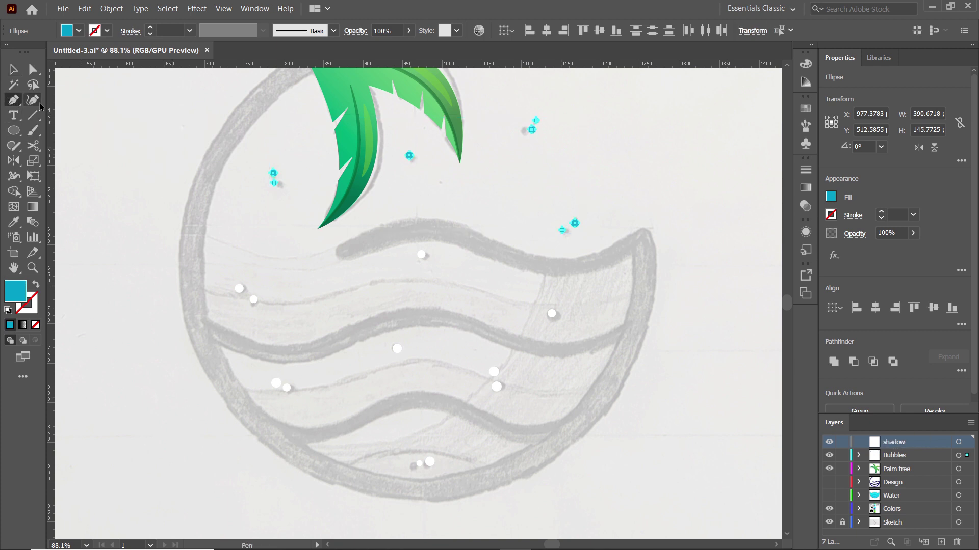
click(551, 267)
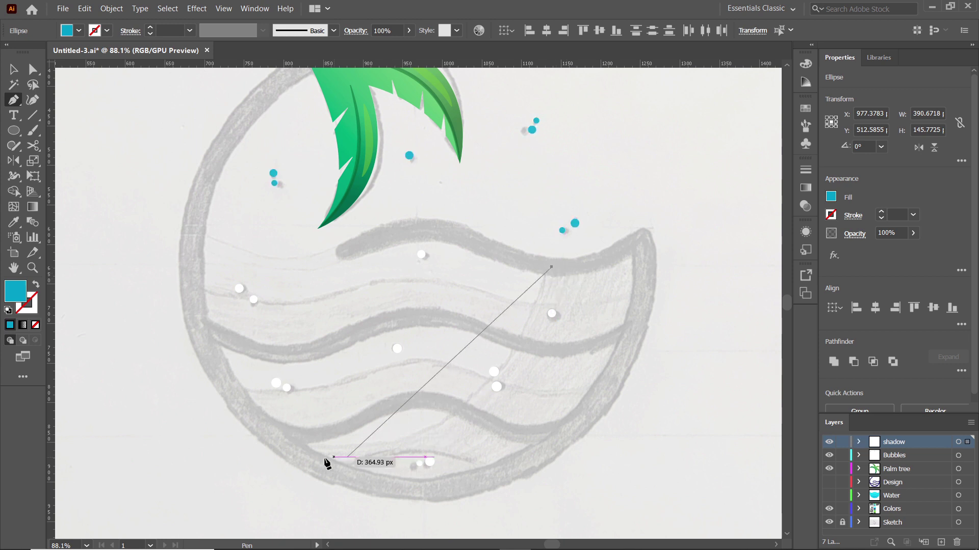
drag(302, 445, 112, 405)
click(374, 487)
click(438, 487)
click(508, 476)
click(575, 429)
click(621, 367)
click(645, 299)
click(645, 241)
click(551, 267)
key(v)
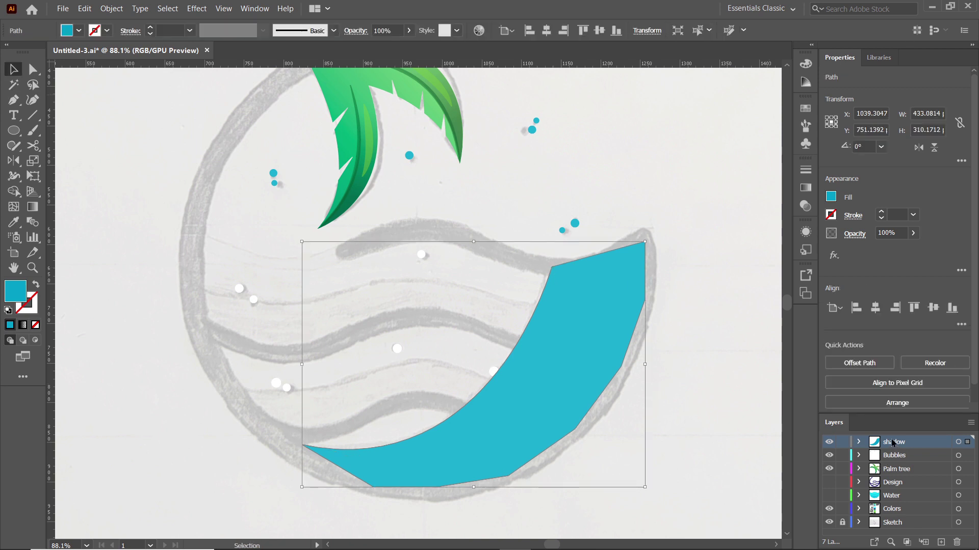
Step: Move the shadow layer between Design and Water, and make the Design and Water layers visible
drag(893, 443, 892, 495)
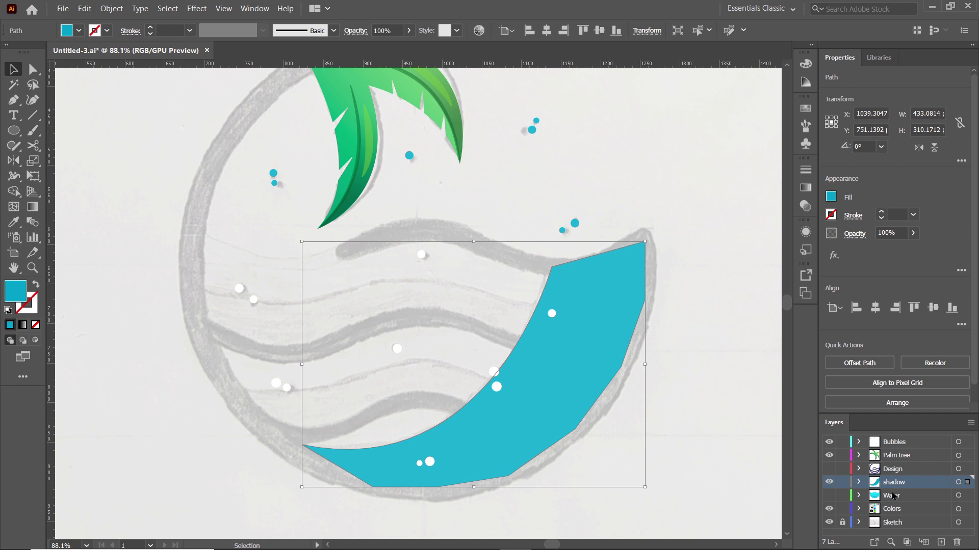
click(829, 469)
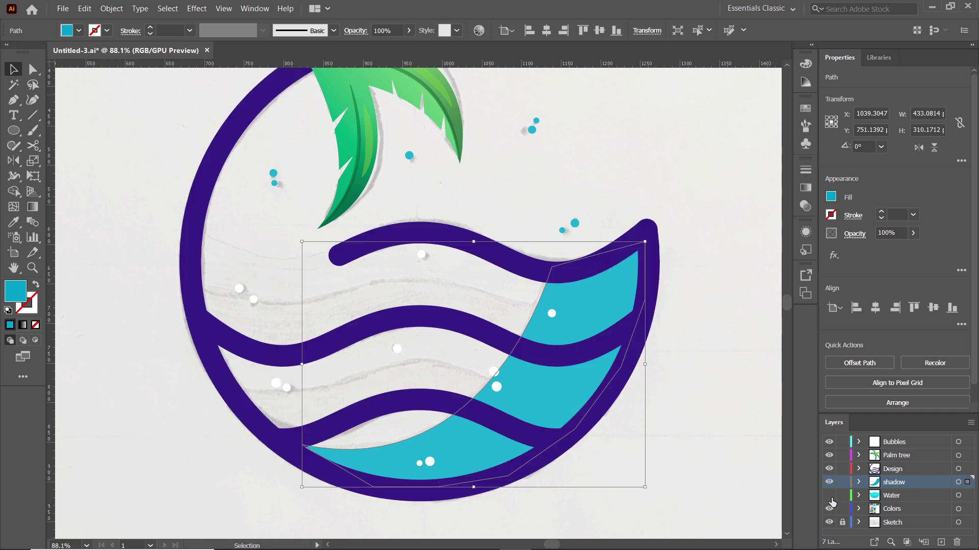
click(830, 498)
Step: Fill the shadow shape with the ring's dark purple colour and set its opacity to 20%
click(10, 222)
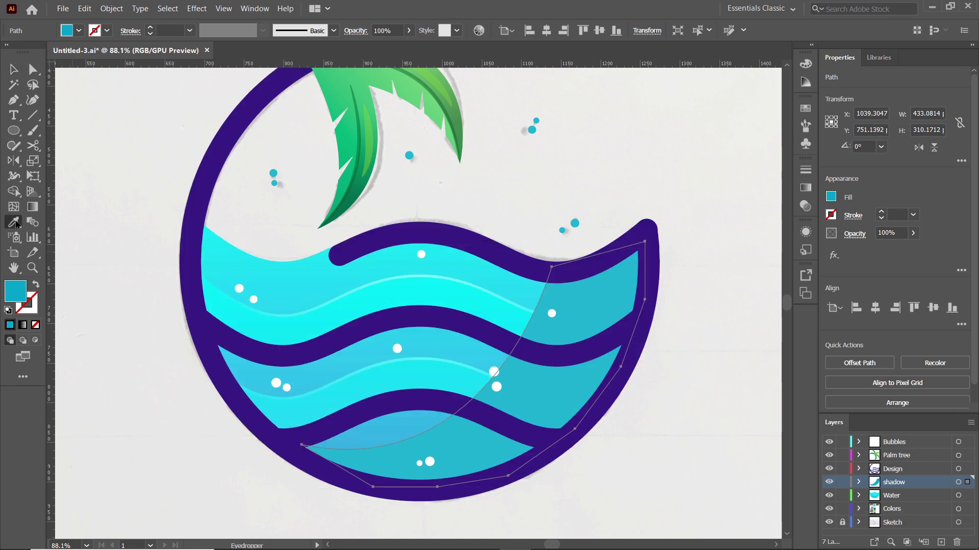
click(200, 197)
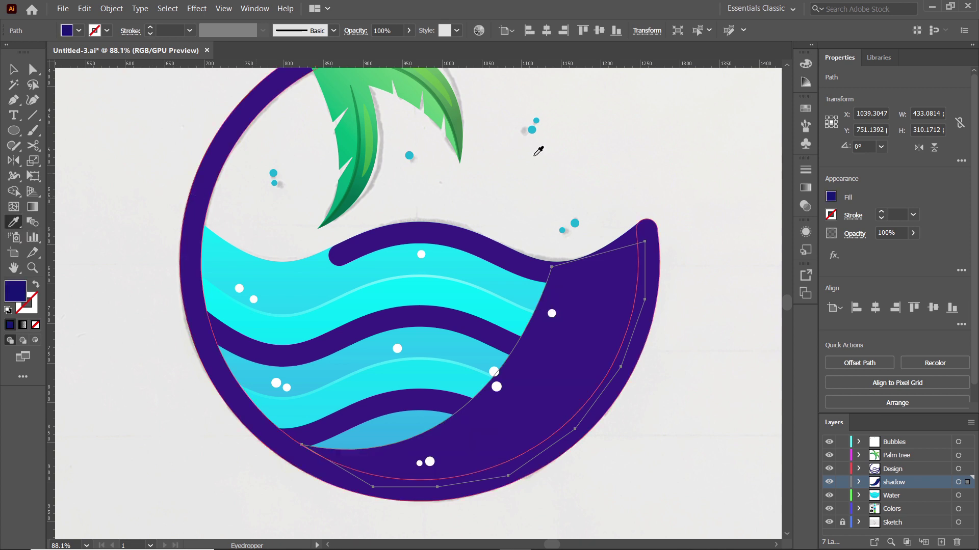
click(896, 232)
text(20)
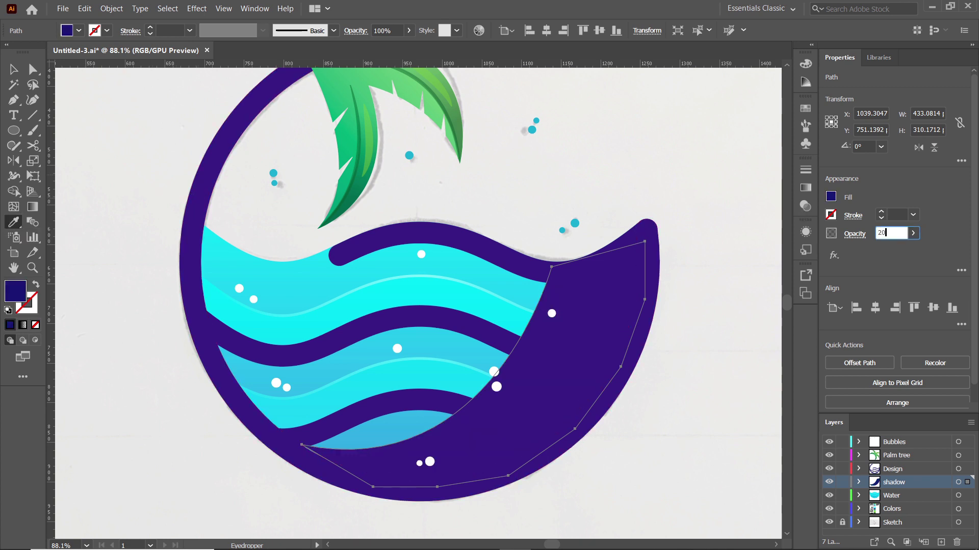
key(Return)
key(v)
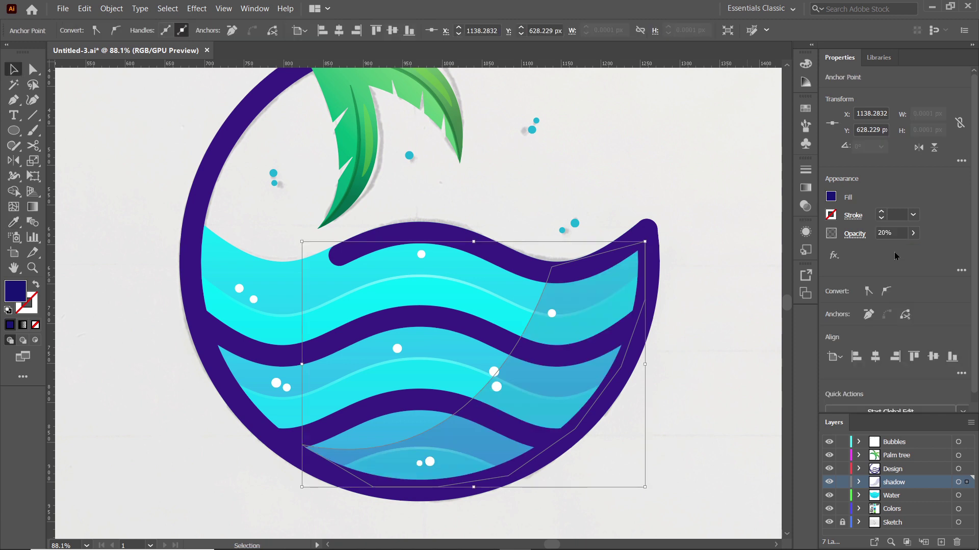
Step: Adjust the shadow shape's anchor points so it stays within the ring outline
click(33, 69)
drag(561, 270, 596, 270)
drag(492, 485, 521, 505)
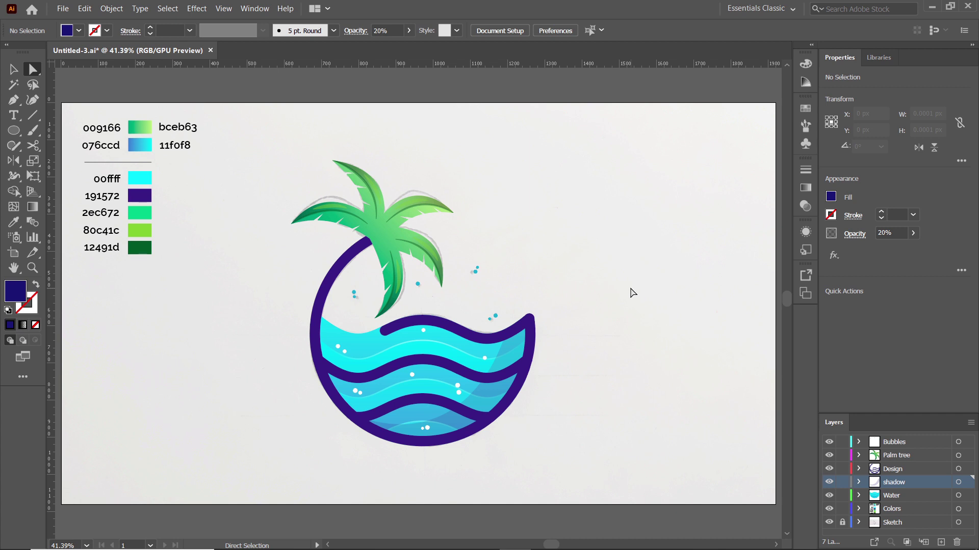
Step: On the Design layer, draw a curved highlight path along the ring's left side and give it a contrasting fill
click(892, 469)
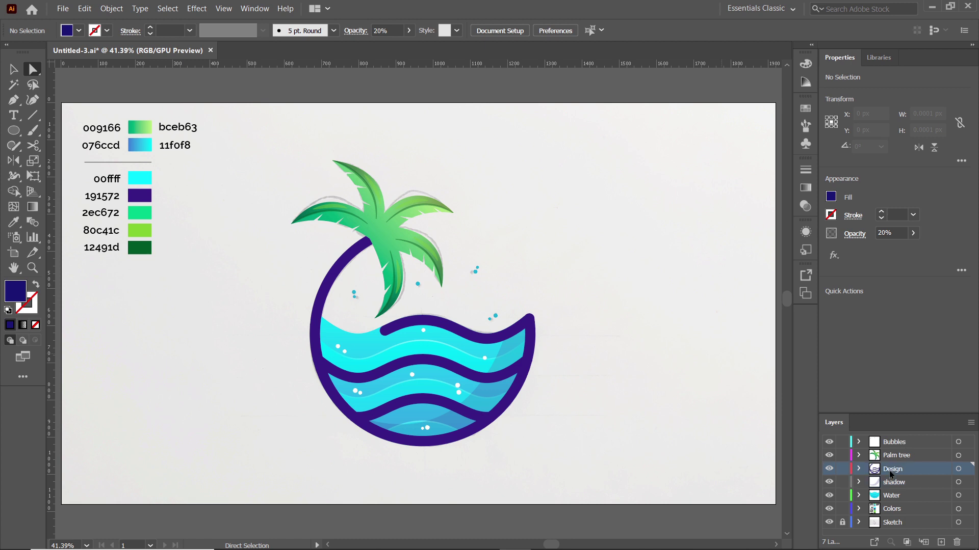
click(13, 100)
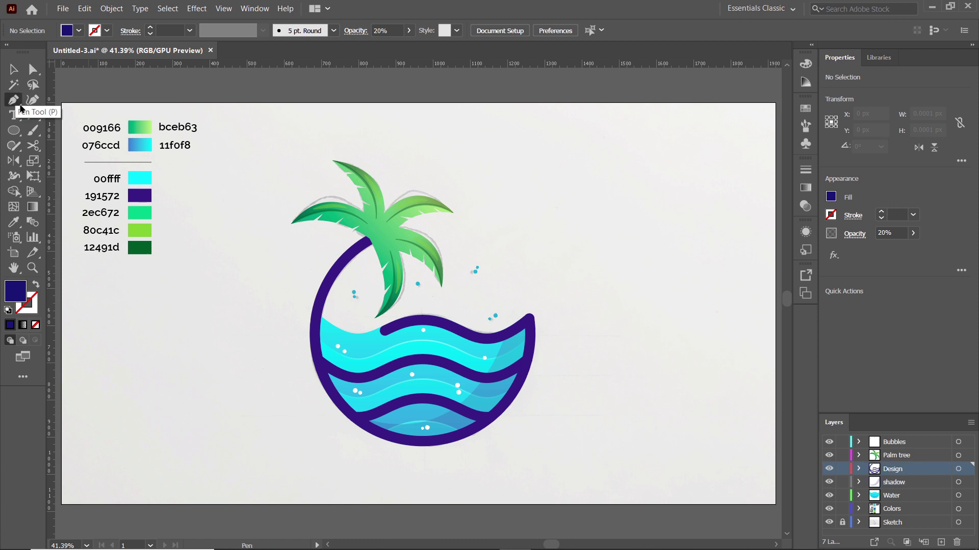
click(374, 237)
drag(355, 418, 449, 506)
click(311, 439)
click(67, 30)
click(97, 53)
Step: Trim the ring highlight to the ring's outer edge with Shape Builder and adjust its end points and curve handles
key(shift+m)
key(a)
click(377, 503)
click(419, 154)
drag(173, 311, 195, 356)
drag(365, 186, 365, 164)
drag(194, 357, 200, 347)
Step: Apply the light blue gradient to the ring highlight, redirect it to fade along the ring, and set its opacity to 40%
click(13, 221)
click(509, 367)
click(33, 206)
drag(360, 319, 377, 454)
key(v)
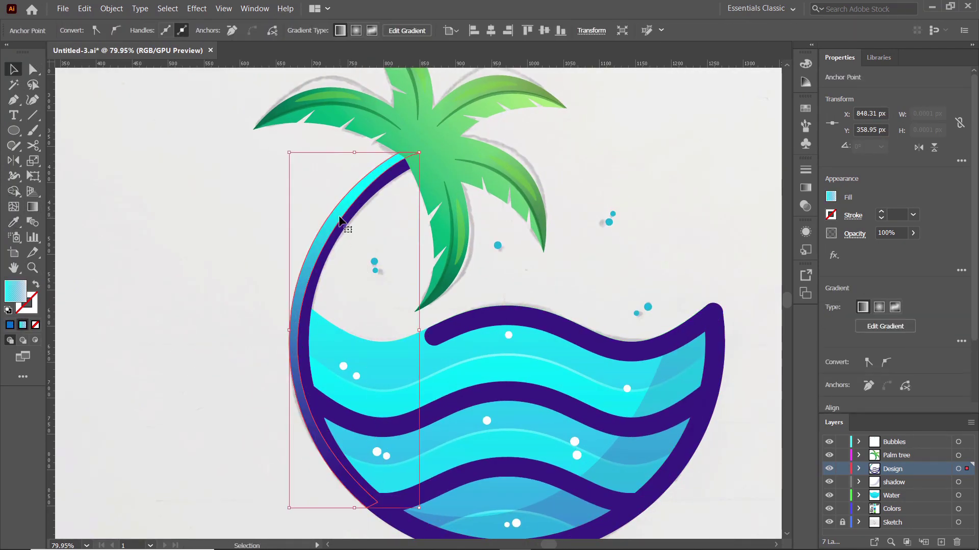
drag(901, 233, 846, 233)
text(40)
key(Return)
Step: Draw a pale highlight along the water's upper-left crest and trim off the excess with Shape Builder
key(p)
click(304, 316)
drag(435, 335, 518, 297)
click(393, 306)
click(304, 316)
shift+click(350, 356)
key(shift+m)
alt+click(345, 321)
Step: Draw a highlight along the upper edge of the top wave outline and give it the light blue gradient
key(a)
click(433, 335)
click(324, 319)
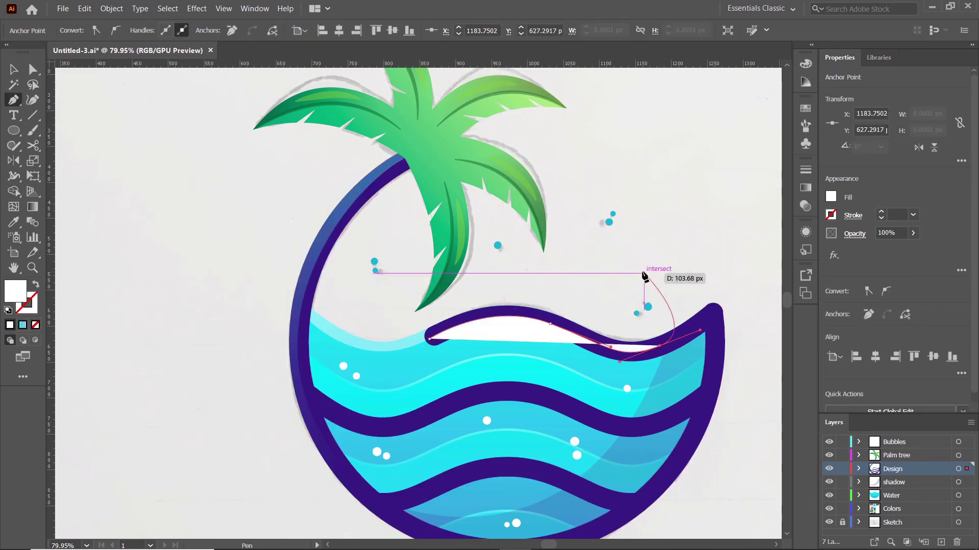
key(g)
click(669, 260)
key(v)
Step: Copy the wave outline highlight down onto the lower wave outlines and adjust the gradient's direction
scroll(557, 228, down, 2)
drag(500, 267, 500, 342)
key(g)
mouse_move(767, 268)
mouse_down()
mouse_move(682, 269)
mouse_move(708, 269)
mouse_up()
key(v)
Step: Draw a curved highlight along the ring's lower-right edge and adjust its anchor points to follow the rim
scroll(411, 393, down, 1)
key(p)
click(711, 230)
drag(524, 476, 306, 496)
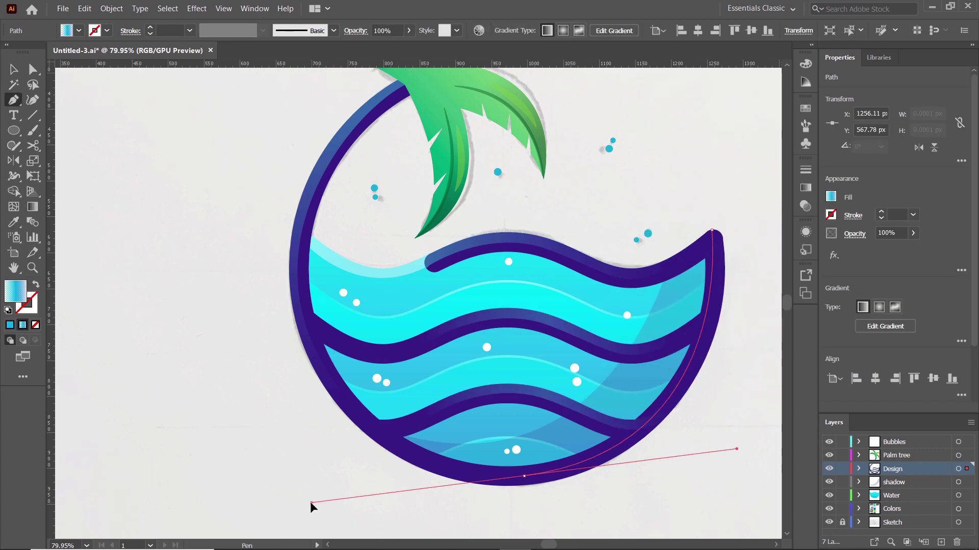
key(a)
drag(713, 255, 719, 287)
key(v)
Step: Hide the Sketch layer, then scale the whole logo down to about 312 px wide beside the colour swatches
key(ctrl+0)
click(633, 200)
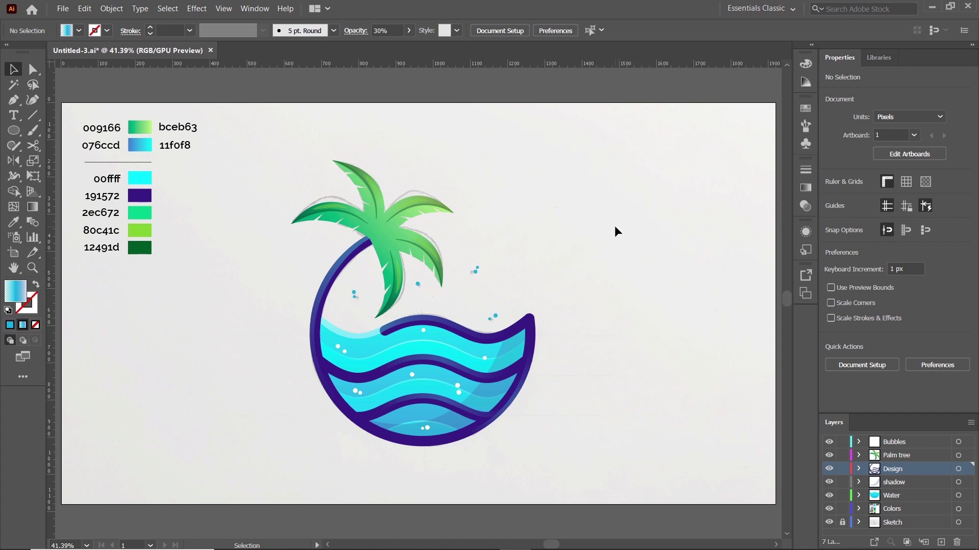
click(829, 522)
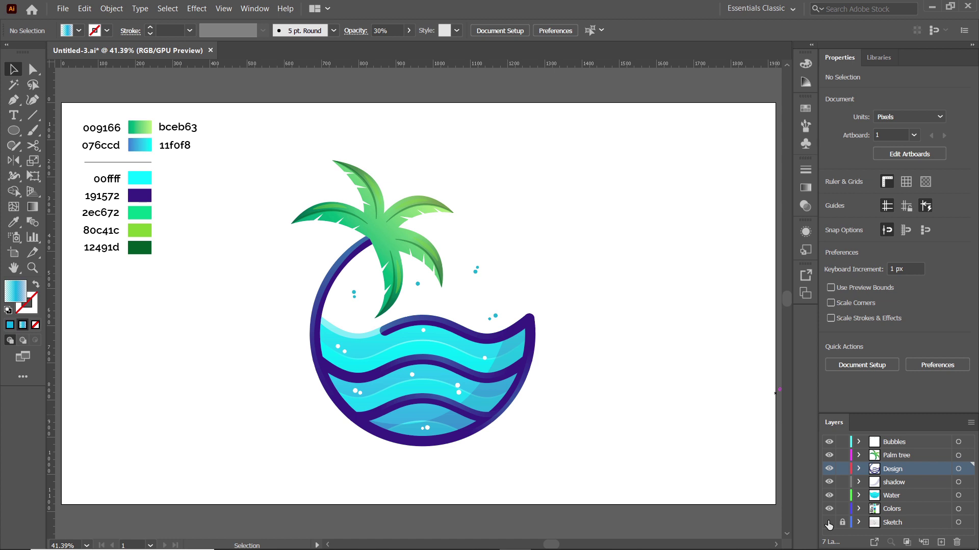
drag(219, 155, 308, 317)
Step: Add the text GROOVY to the right of the logo and place a copy beneath it reading drinks
key(t)
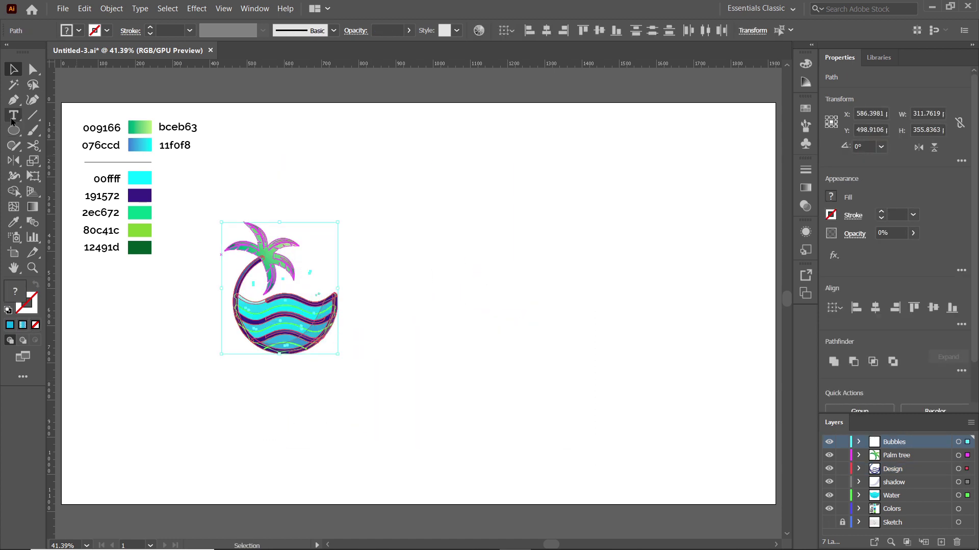
click(453, 329)
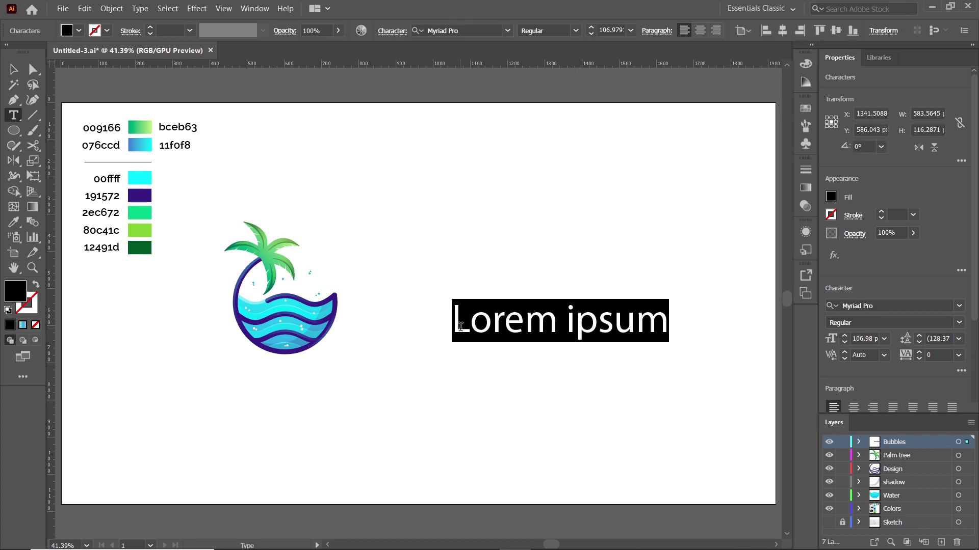
text(GROOVY)
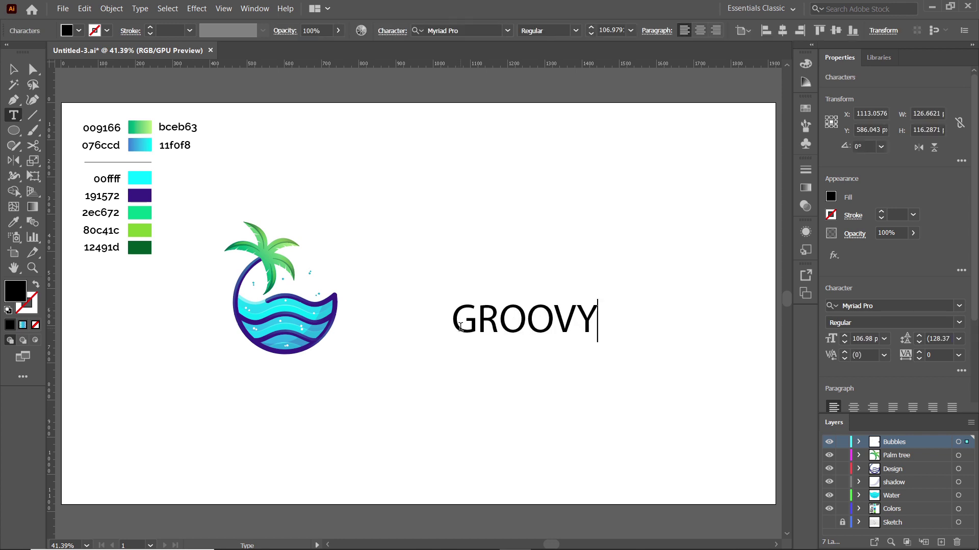
ctrl+alt+drag(567, 332, 569, 374)
drag(459, 358, 773, 376)
text(drinks)
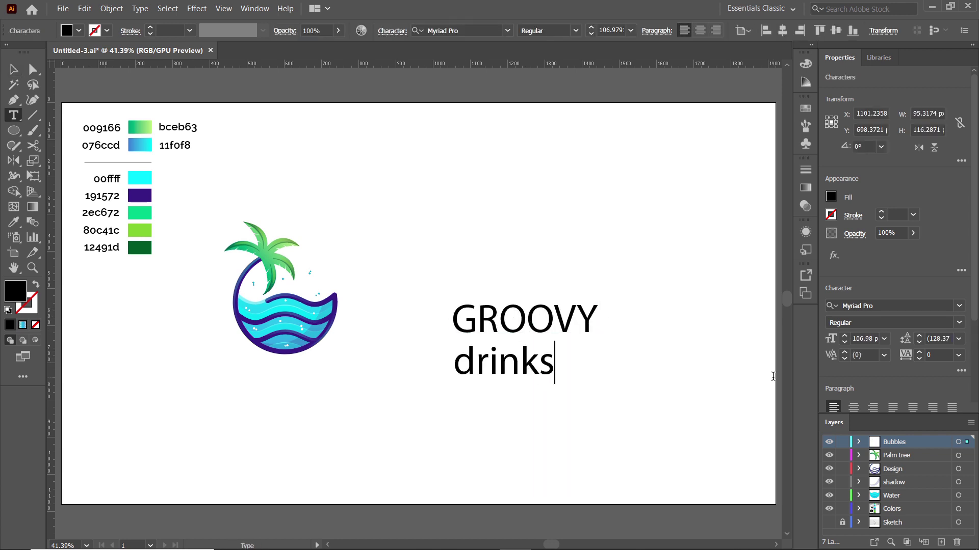
Step: Set the word GROOVY in the Merriweather Bold font
drag(453, 321, 661, 332)
click(448, 30)
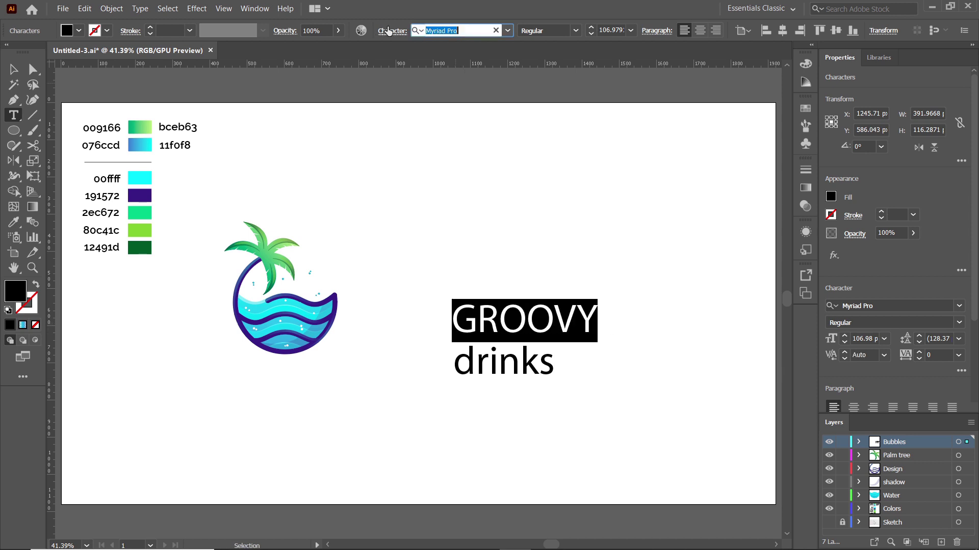
text(mer)
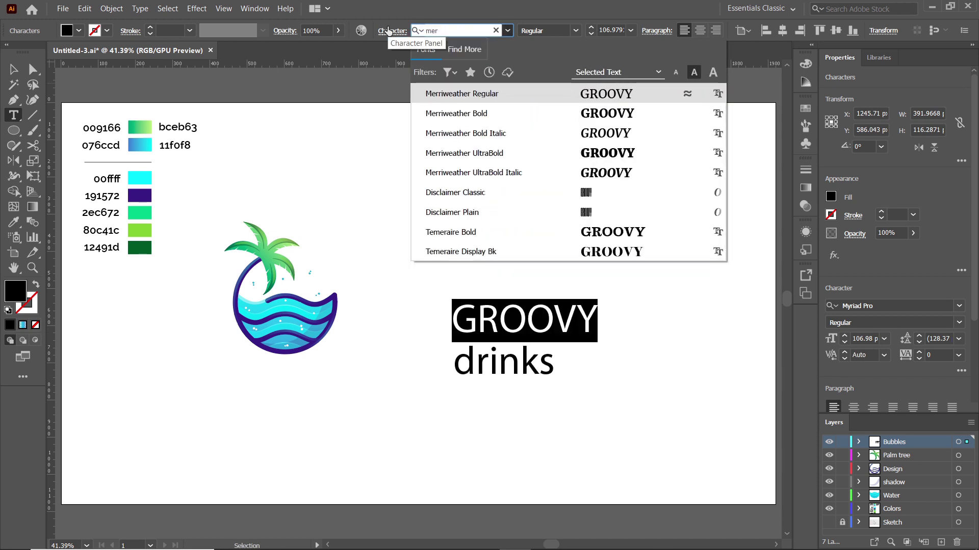
click(488, 113)
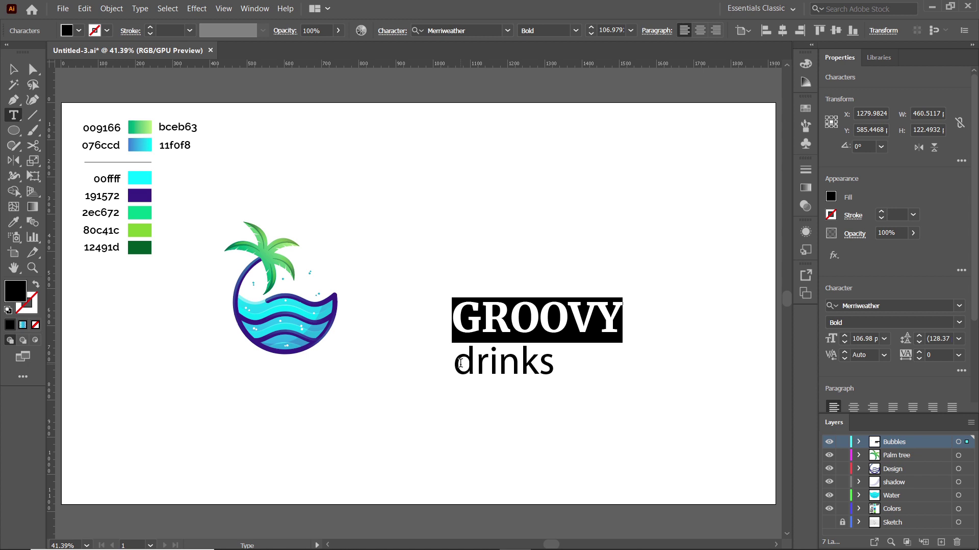
Step: Set the word drinks in the Dancing Script Regular font
drag(461, 363, 621, 363)
click(436, 28)
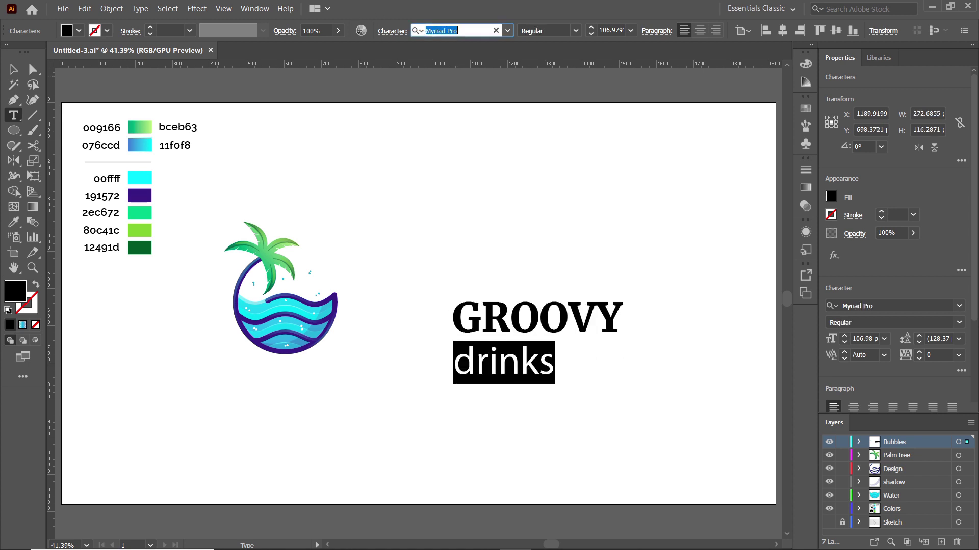
text(dan)
click(493, 102)
Step: Colour the word drinks with the 2ec672 swatch and the word GROOVY with the 191572 swatch
click(13, 222)
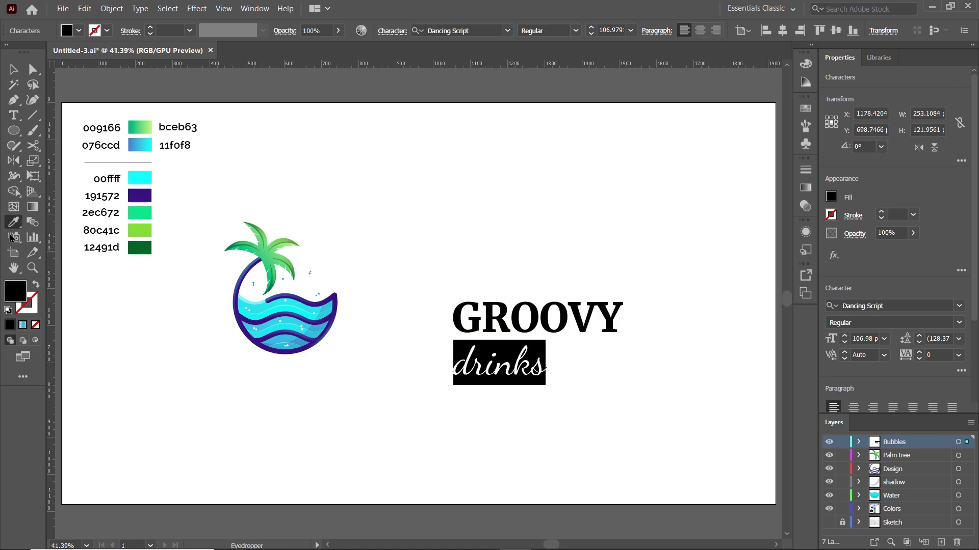
click(139, 213)
ctrl+click(560, 326)
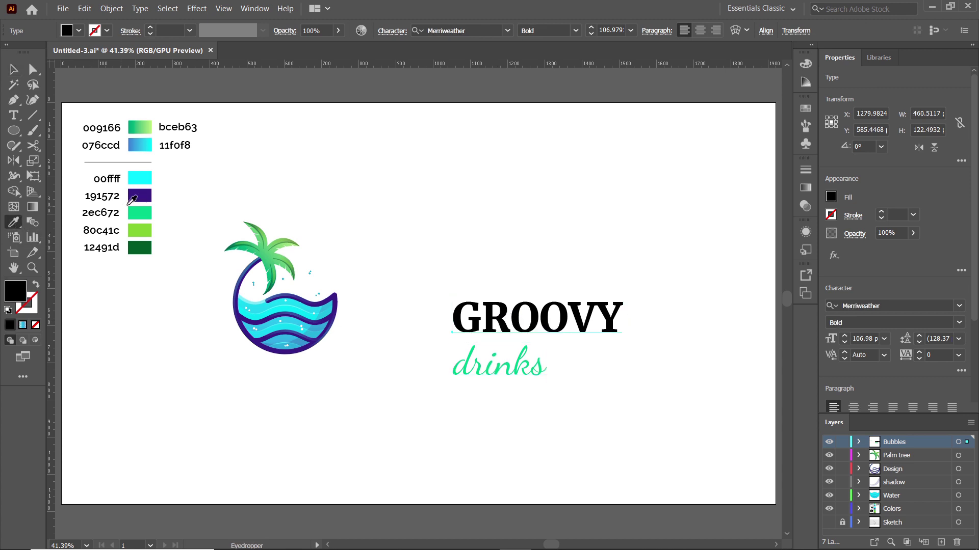
click(143, 196)
Step: Convert the word GROOVY to outlines and ungroup it into separate letters
click(139, 9)
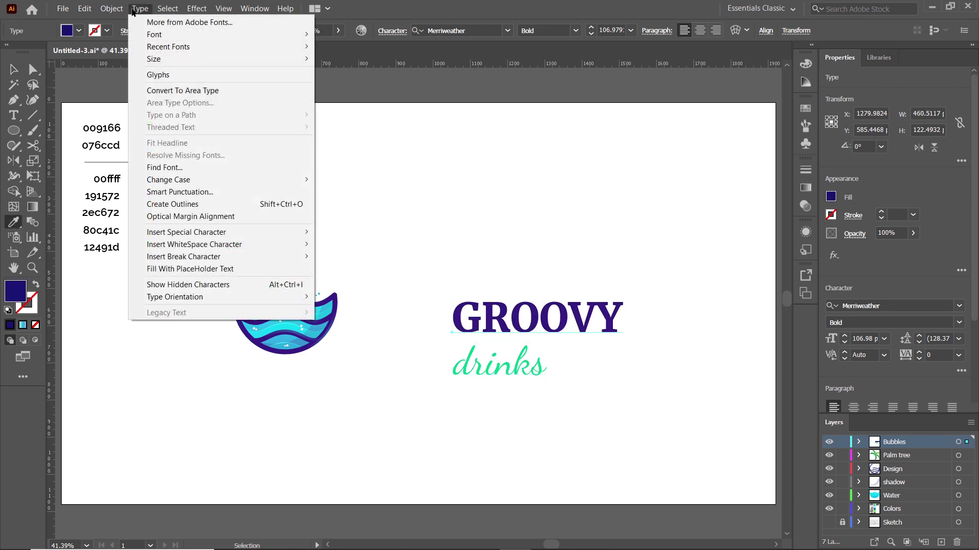
click(183, 205)
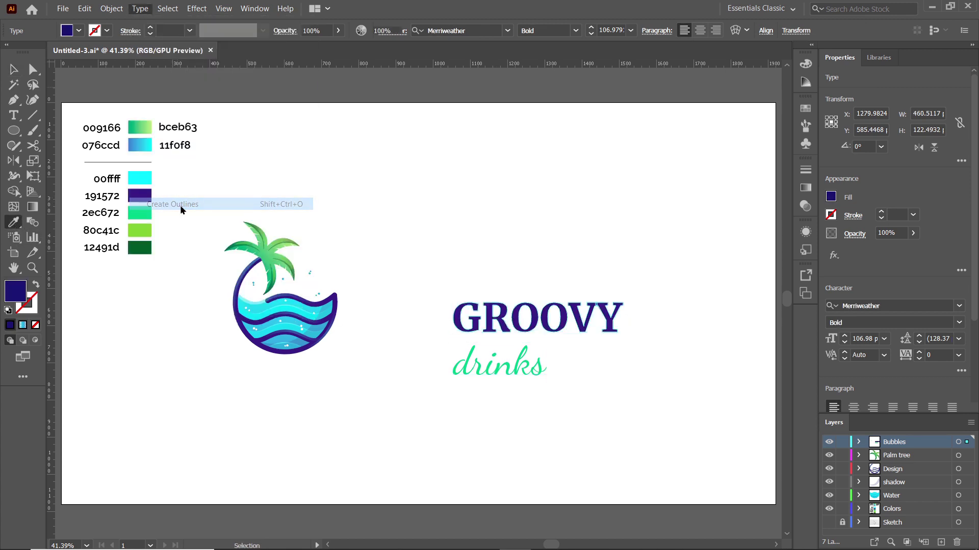
right_click(510, 317)
click(562, 414)
Step: Set both words to 50% opacity and shift the letters OVY left until the two Os overlap
key(z)
drag(561, 404, 724, 377)
key(v)
drag(214, 204, 732, 387)
click(890, 233)
text(50)
key(Return)
drag(770, 219, 485, 279)
Step: Create an offset path of 5 px around the first O of GROOVY
click(423, 274)
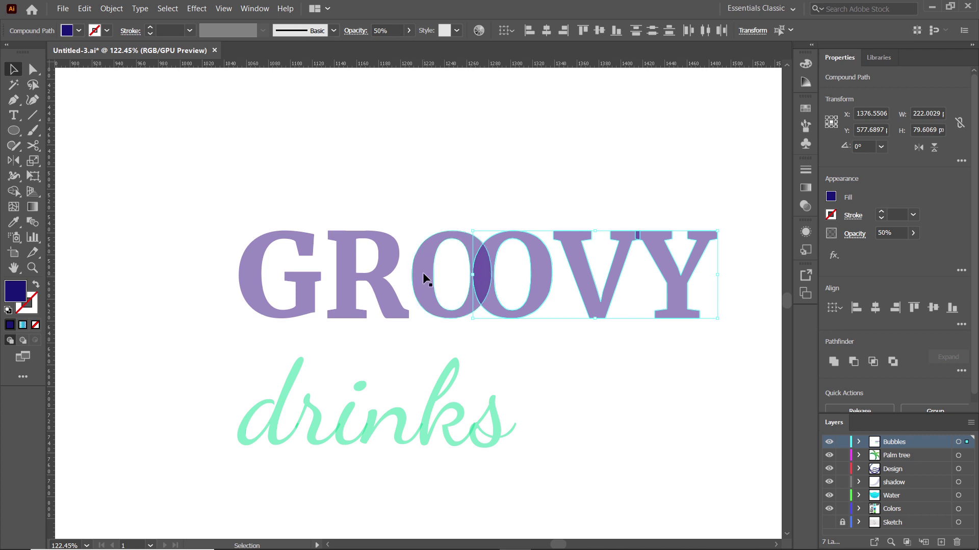
click(111, 8)
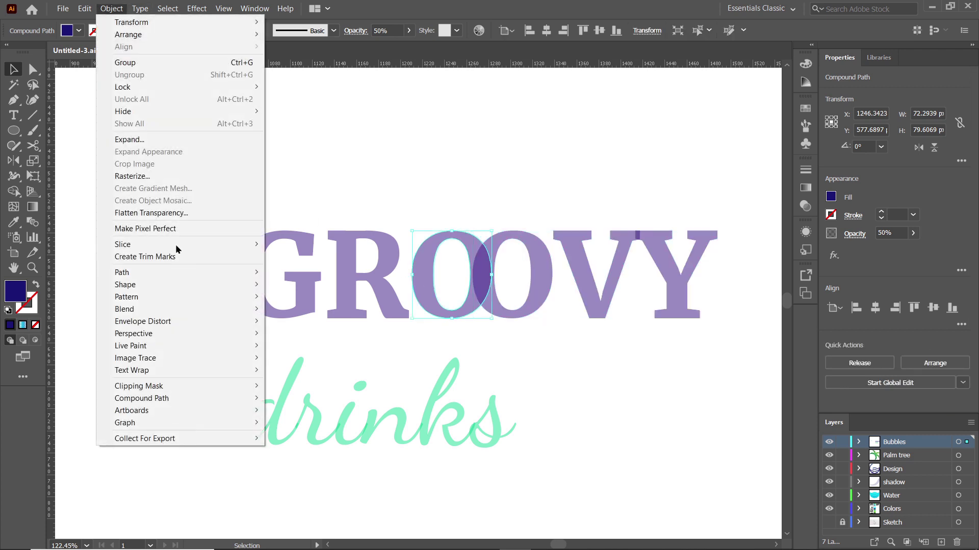
mouse_move(192, 274)
click(305, 310)
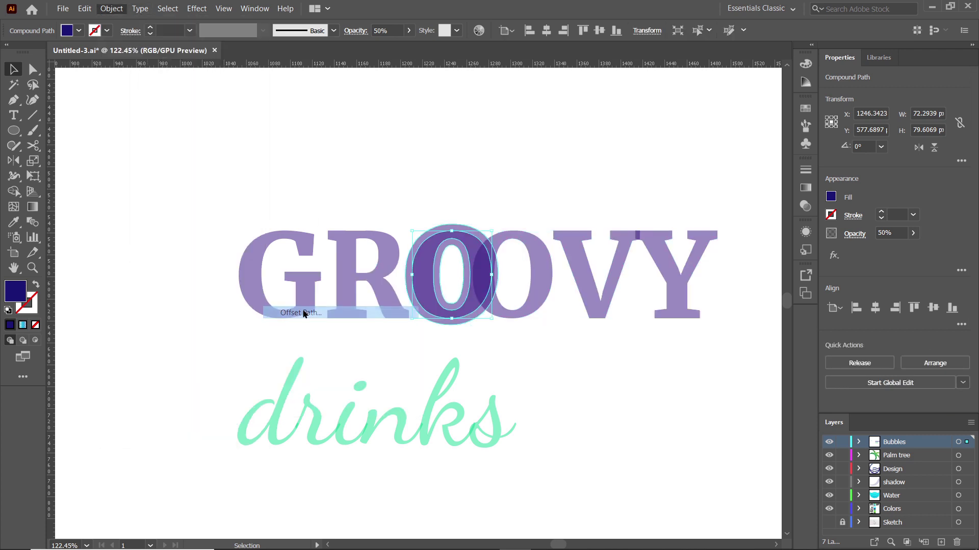
text(5)
click(610, 212)
Step: Remove the offset ring and its overlap with the second O using the Shape Builder, leaving a gap between the Os
drag(447, 204, 549, 333)
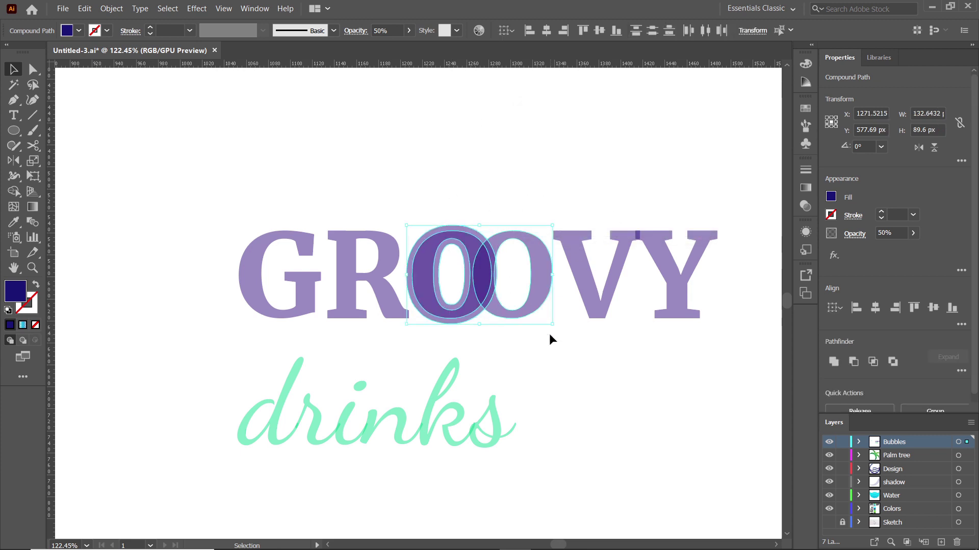
click(13, 193)
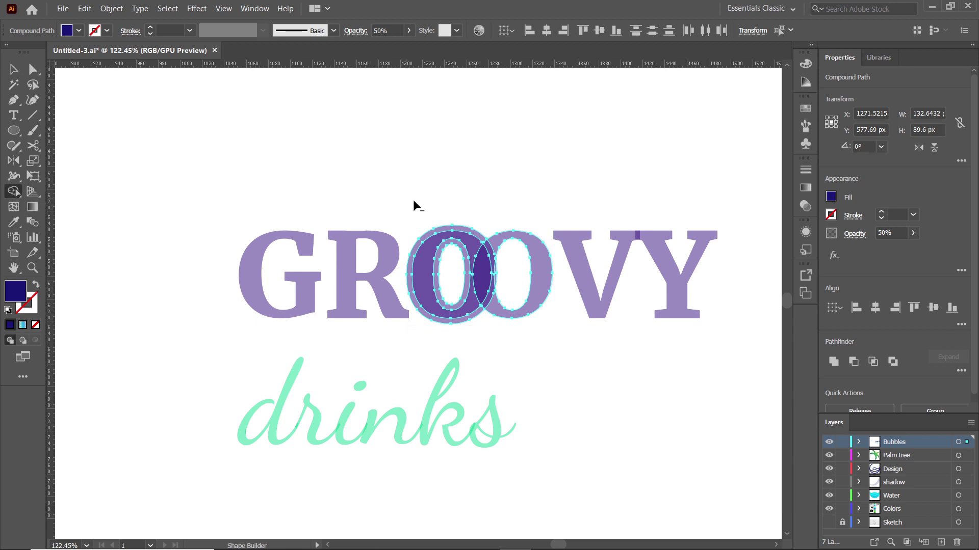
alt+click(463, 227)
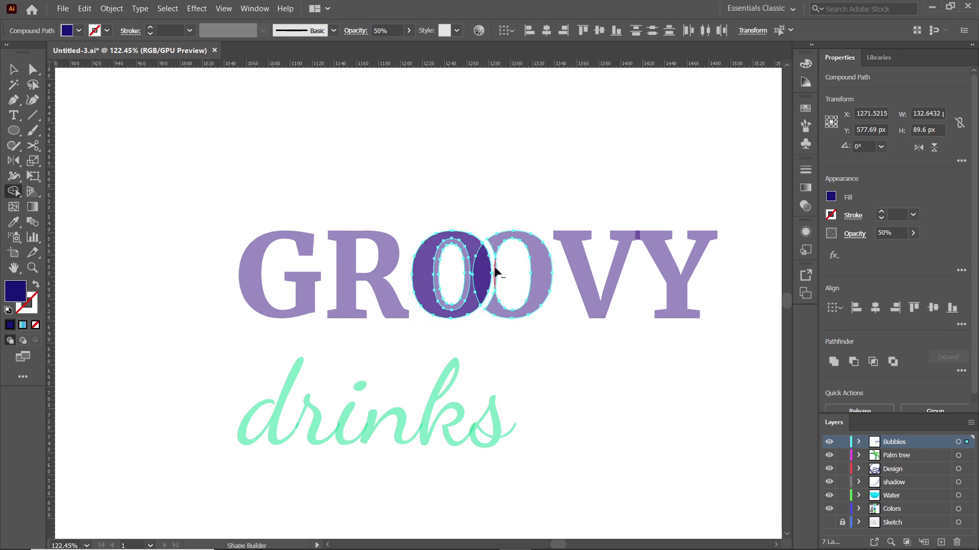
alt+click(453, 243)
Step: Set GROOVY to 100% opacity and nudge VY, the Os and the R left in stages to tighten the letter spacing
key(v)
drag(238, 193, 705, 338)
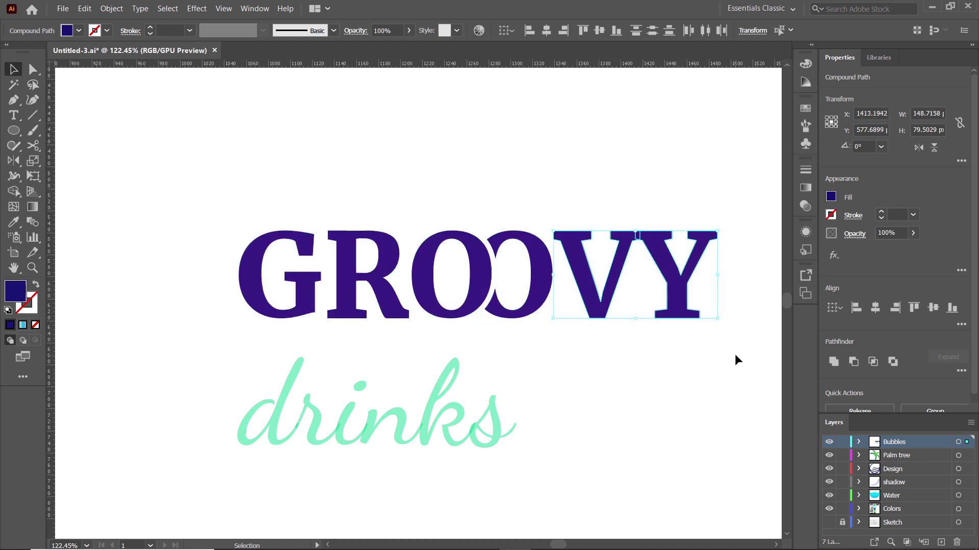
key(Left)
key(Left)
key(Left)
key(Left)
key(Left)
key(Left)
shift+click(428, 301)
key(Left)
key(Left)
key(Left)
key(Left)
shift+click(390, 303)
key(Left)
key(Left)
key(Left)
key(Left)
key(Left)
Step: Set the word drinks to 100% opacity and move it up beneath the right end of GROOVY, slightly overlapping it
click(291, 389)
click(913, 233)
drag(887, 249, 916, 249)
drag(286, 395, 539, 332)
Step: Enlarge the GROOVY drinks lettering and position it close beside the palm tree emblem, vertically balanced with it
key(ctrl+0)
drag(453, 272, 649, 370)
drag(635, 369, 745, 402)
drag(534, 327, 442, 306)
key(Up)
key(Up)
key(Up)
key(Up)
key(Left)
key(Left)
Step: Delete the colour swatches with their labels and shift the whole logo slightly left to centre it on the artboard
drag(90, 112, 196, 257)
key(Delete)
key(ctrl+a)
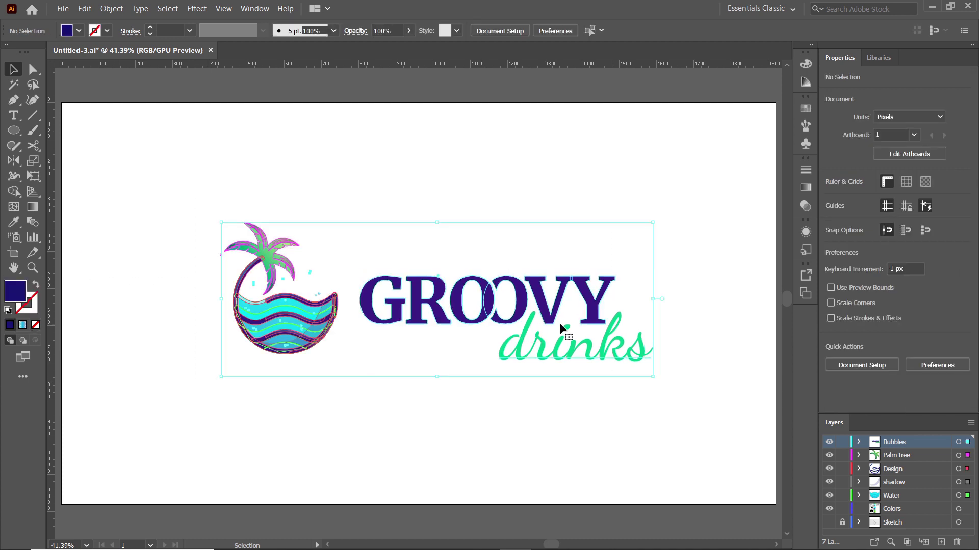
drag(535, 339, 522, 339)
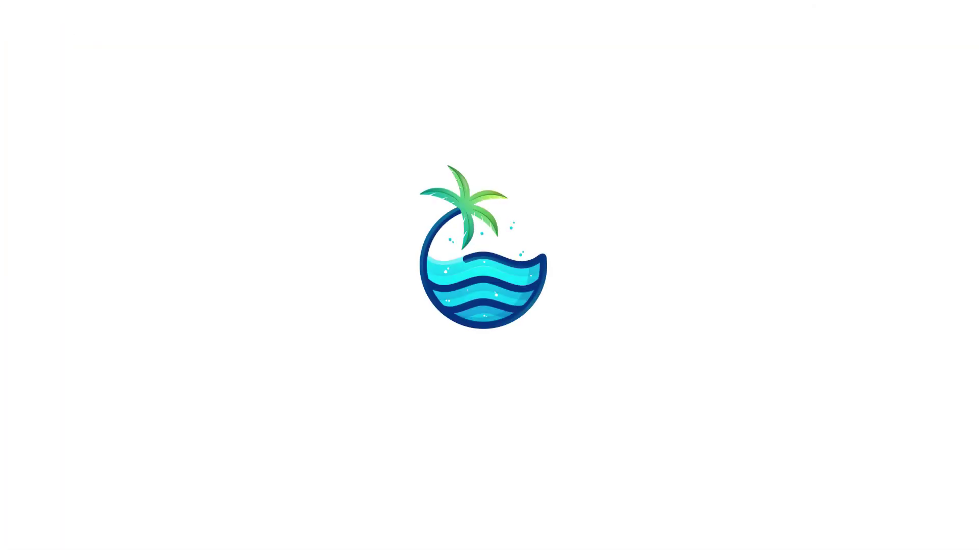